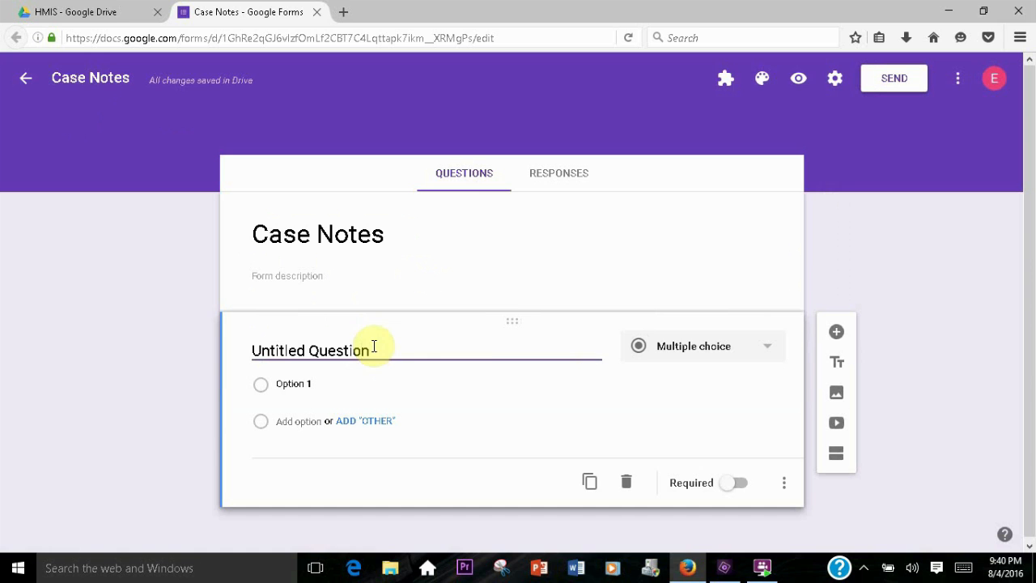
Make the first question a required dropdown titled Client Name
{"action": "left_click", "coordinate": [765, 349]}
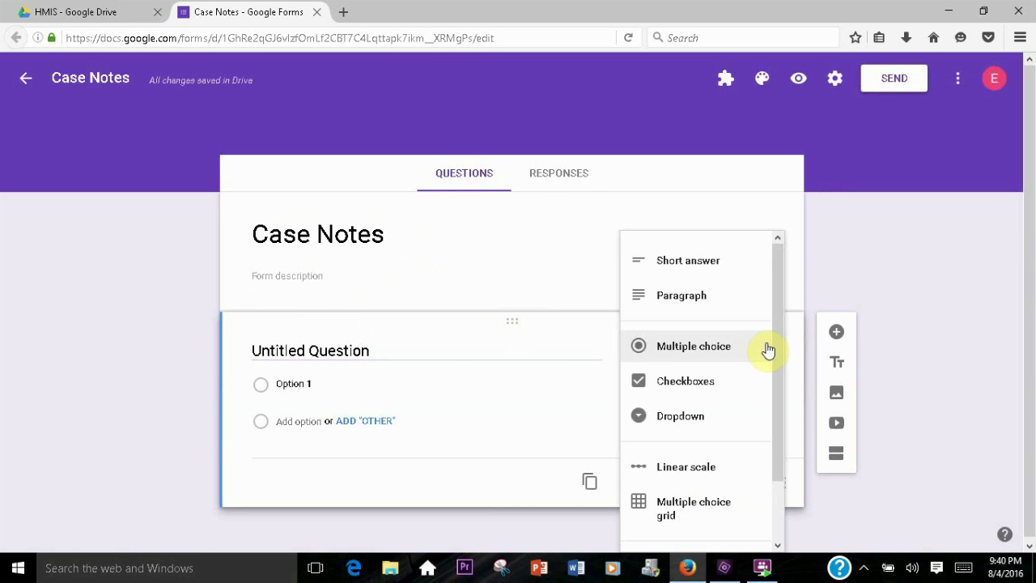
{"action": "left_click", "coordinate": [692, 414]}
{"action": "type", "text": "Client Name"}
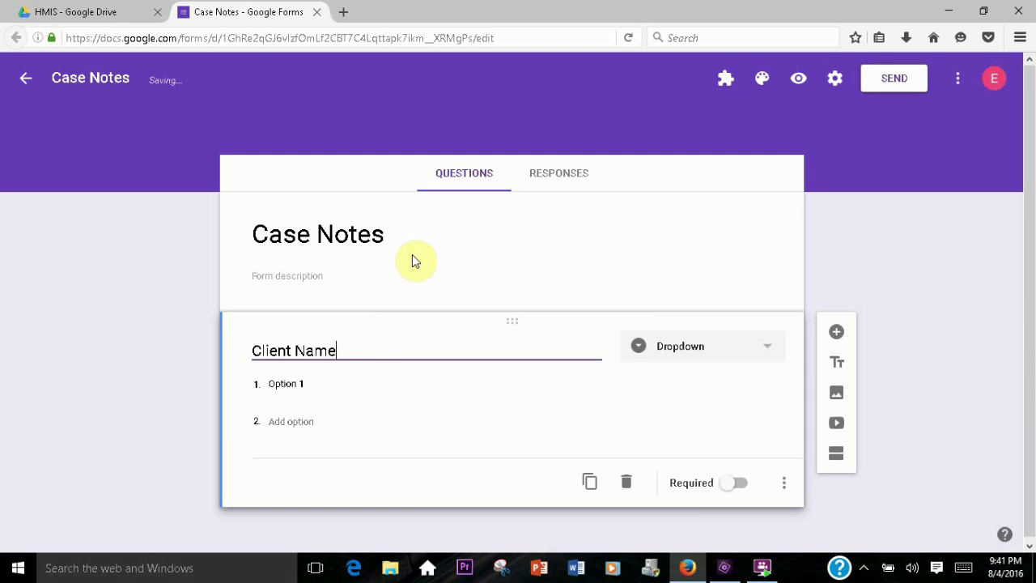
{"action": "left_click", "coordinate": [732, 482]}
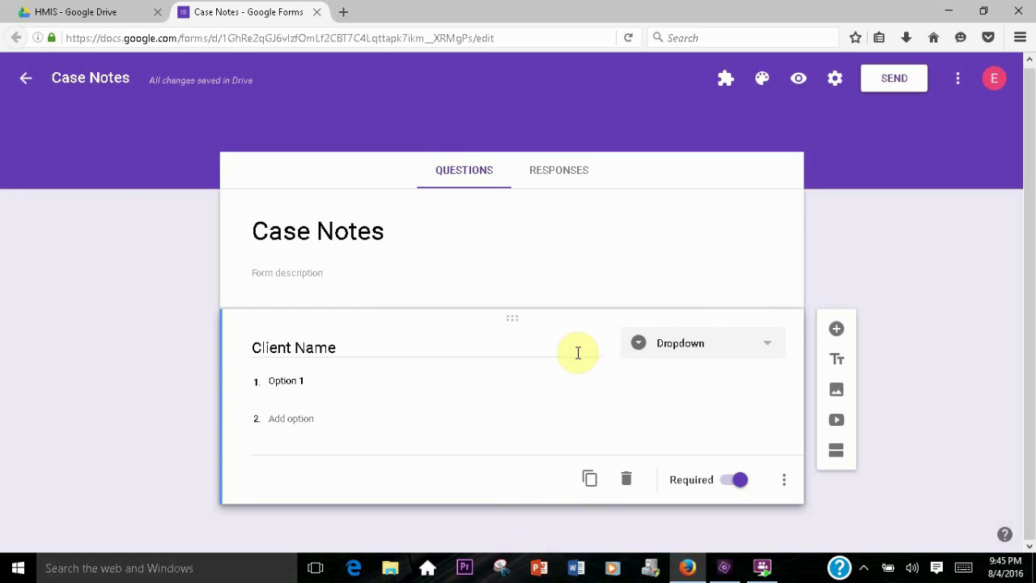
Add a required Date-type question titled Date
{"action": "left_click", "coordinate": [836, 329]}
{"action": "left_click", "coordinate": [769, 347]}
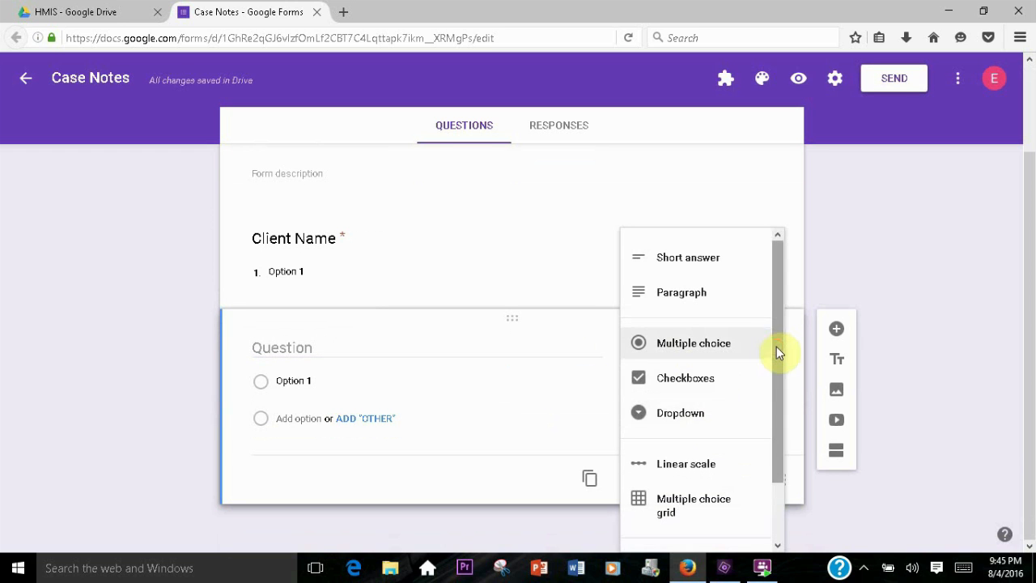
{"action": "scroll", "coordinate": [770, 453], "scroll_direction": "down", "scroll_amount": 2}
{"action": "left_click", "coordinate": [689, 496]}
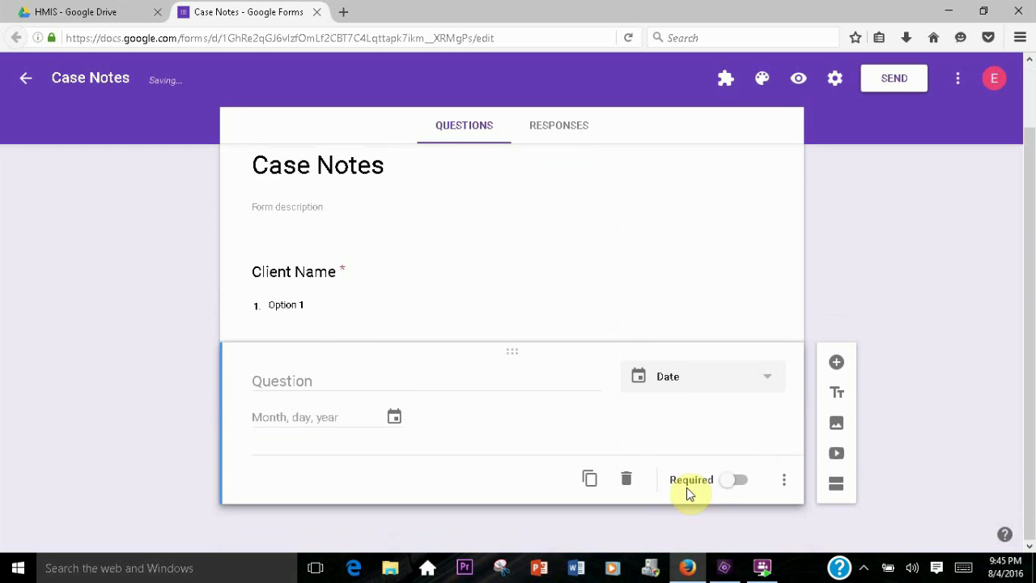
{"action": "left_click", "coordinate": [319, 386]}
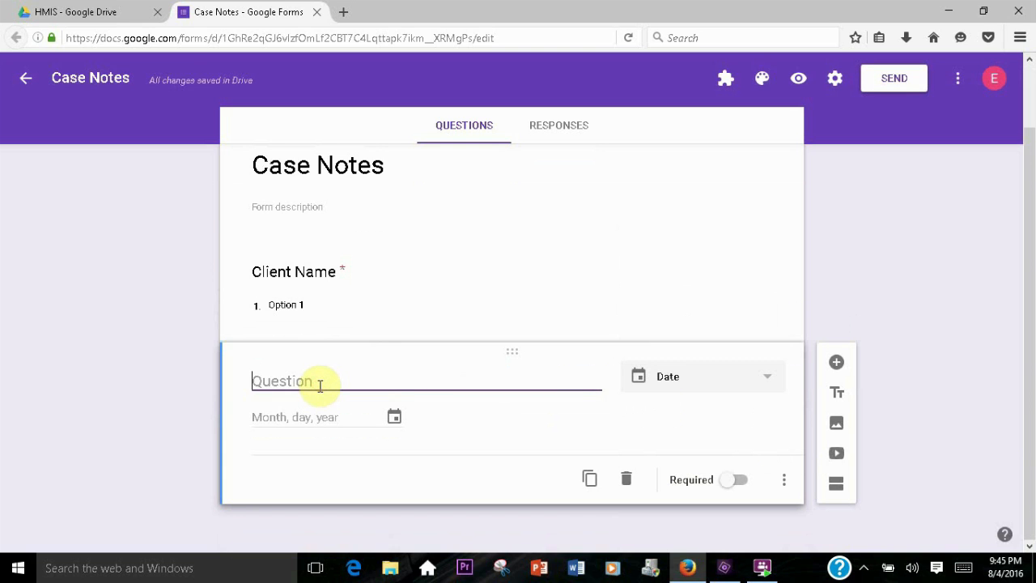
{"action": "type", "text": "Date"}
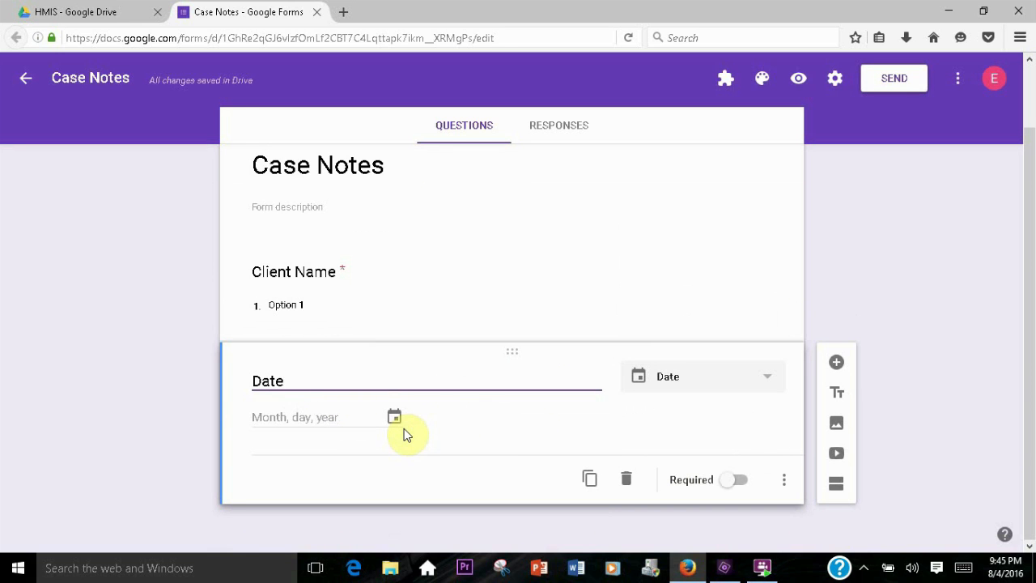
{"action": "left_click", "coordinate": [733, 479]}
Add a required dropdown question titled Staff Member
{"action": "left_click", "coordinate": [836, 362]}
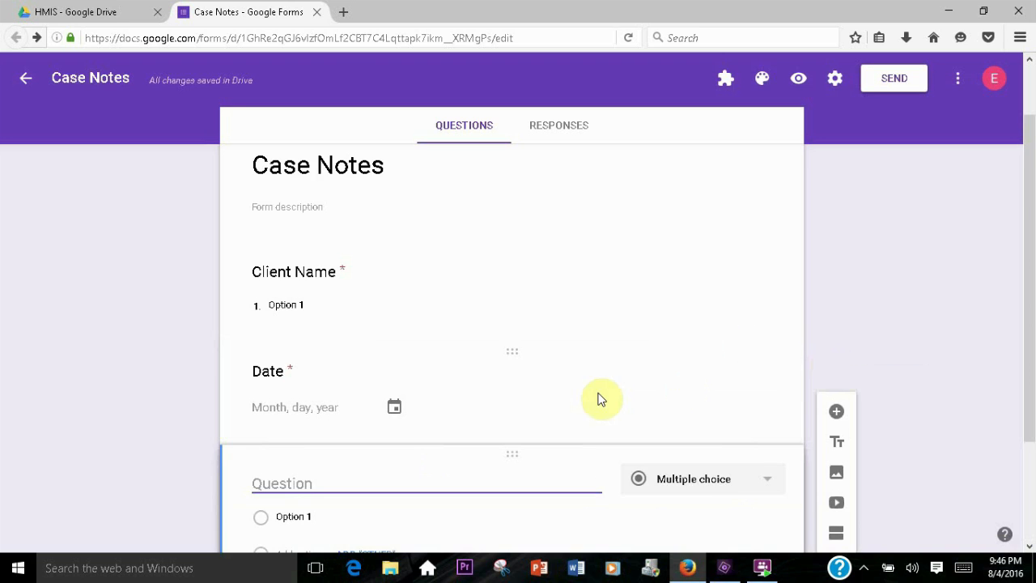
{"action": "scroll", "coordinate": [599, 399], "scroll_direction": "down", "scroll_amount": 2}
{"action": "left_click", "coordinate": [767, 344]}
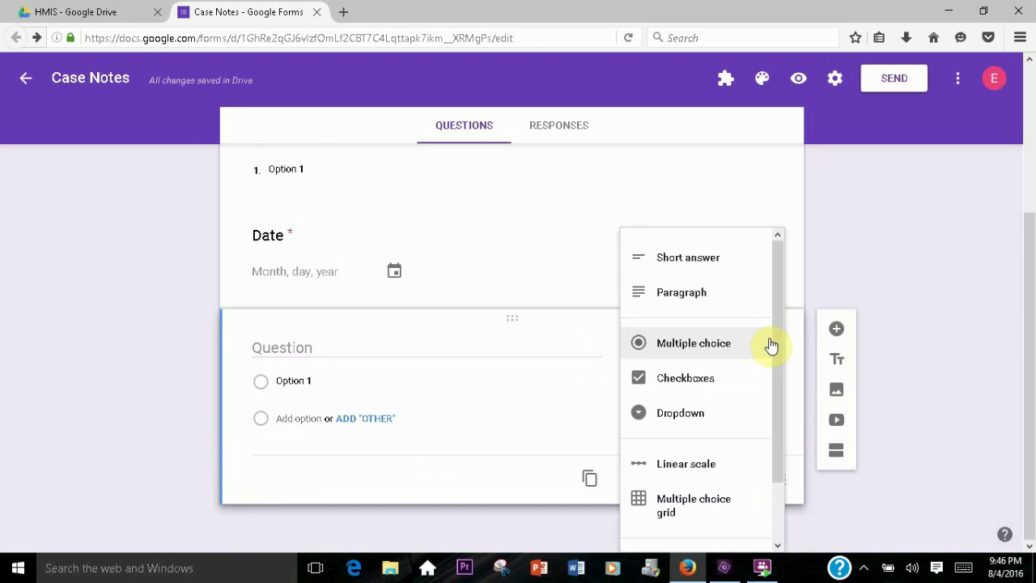
{"action": "left_click_drag", "start_coordinate": [779, 326], "coordinate": [775, 370]}
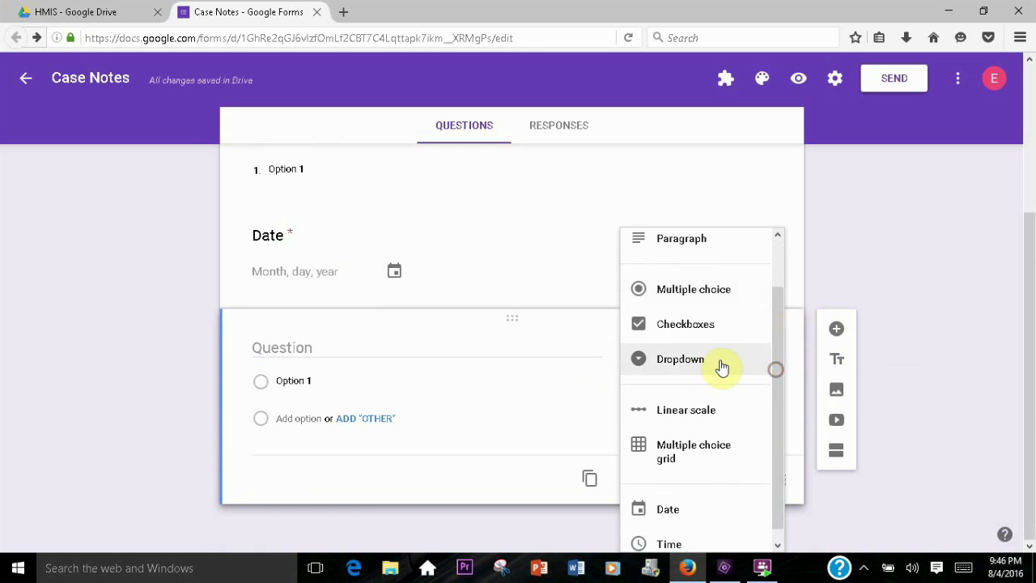
{"action": "left_click", "coordinate": [665, 368]}
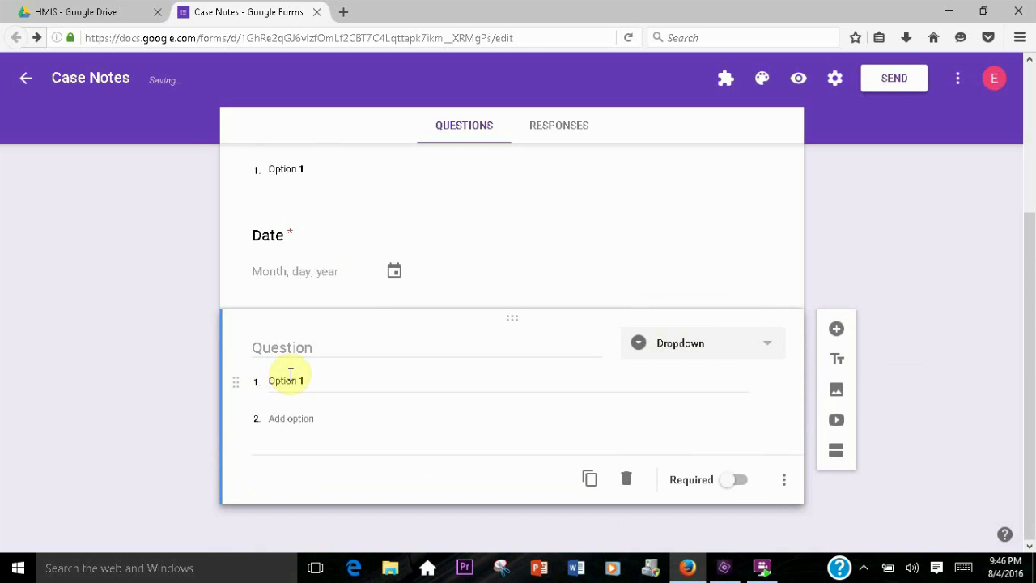
{"action": "left_click", "coordinate": [321, 347]}
{"action": "type", "text": "Staff Member"}
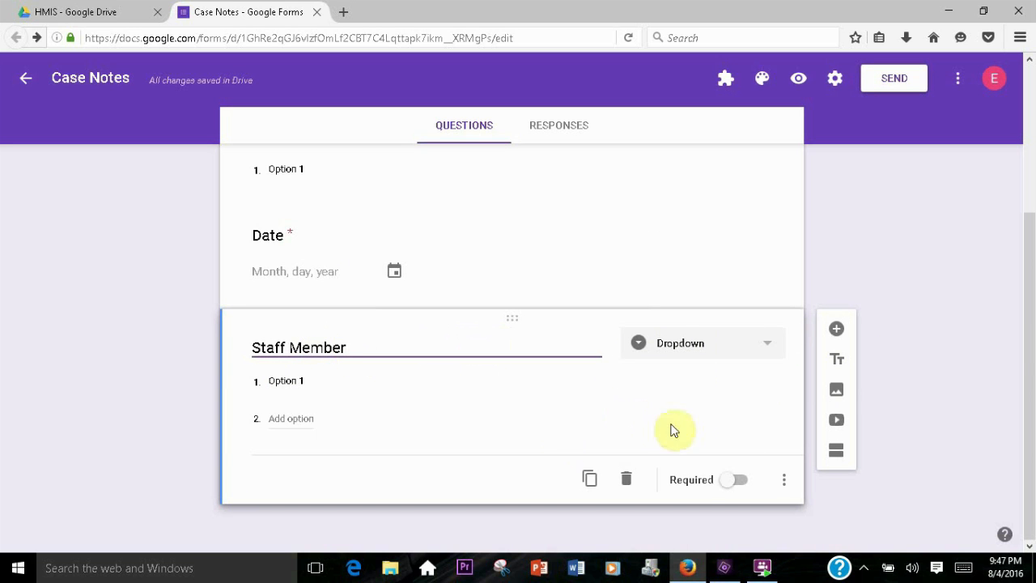
{"action": "left_click", "coordinate": [734, 479]}
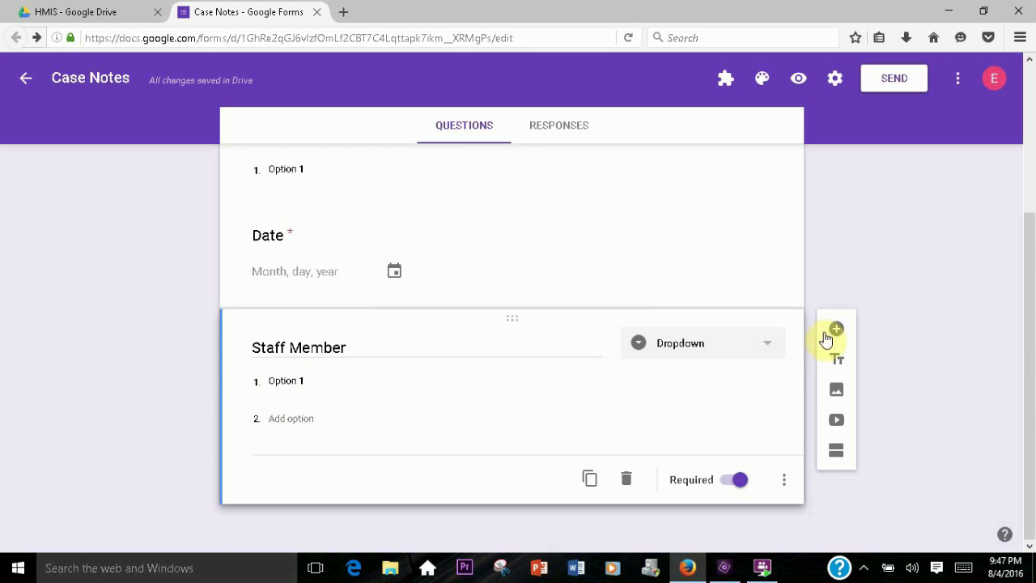
Add a required paragraph question titled Case Note
{"action": "left_click", "coordinate": [836, 332]}
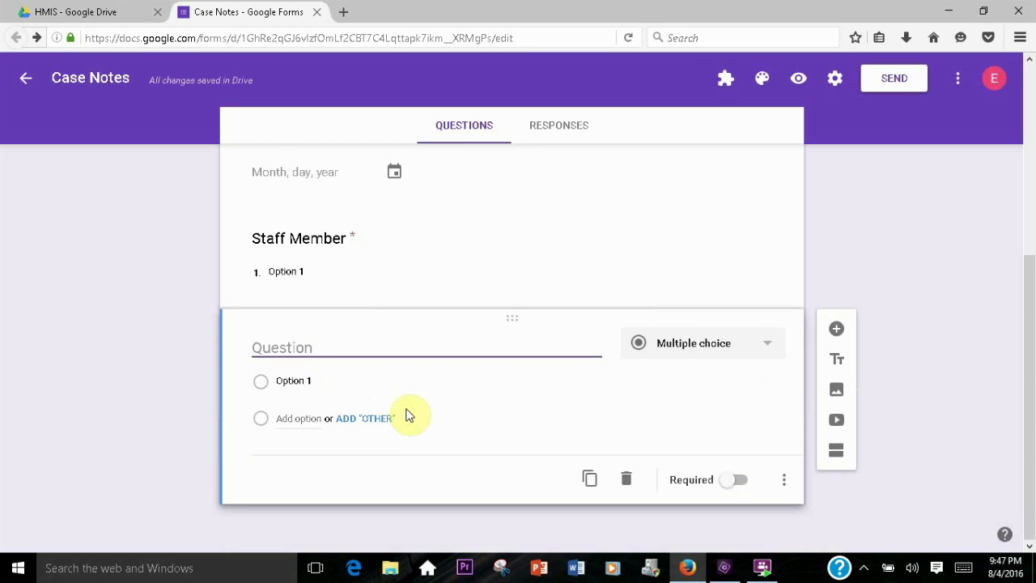
{"action": "type", "text": "Case Note"}
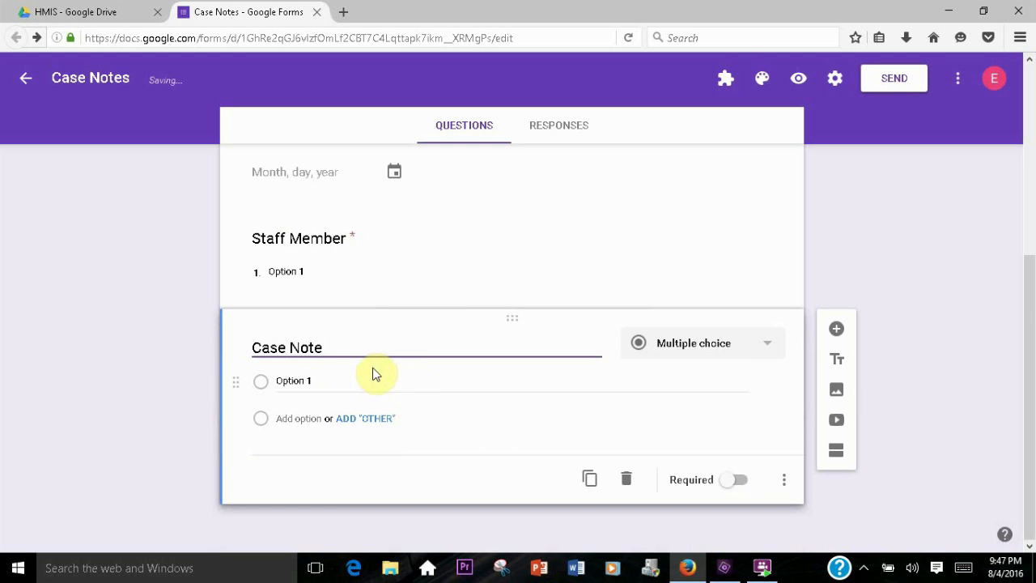
{"action": "left_click", "coordinate": [751, 342]}
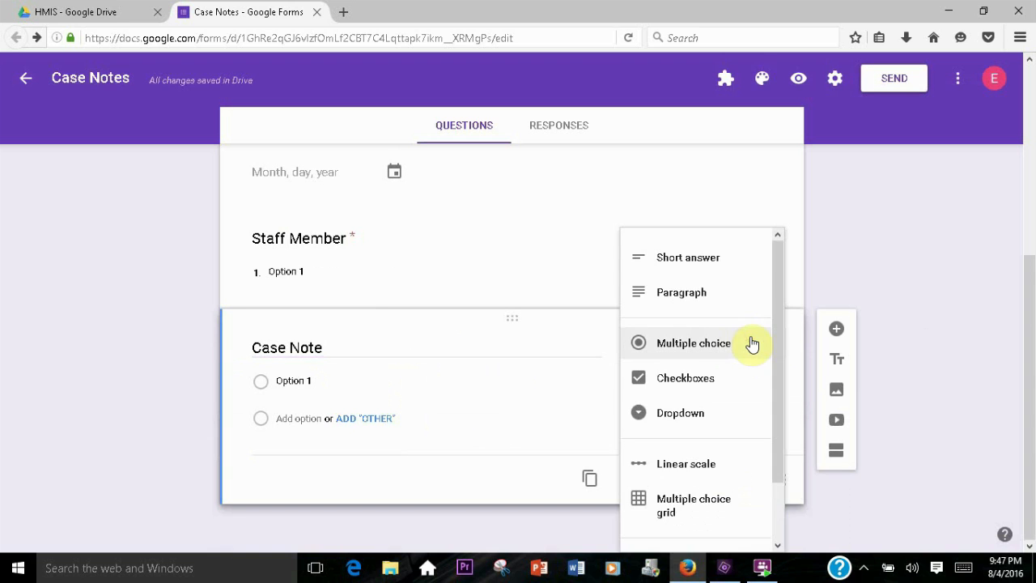
{"action": "left_click", "coordinate": [669, 293]}
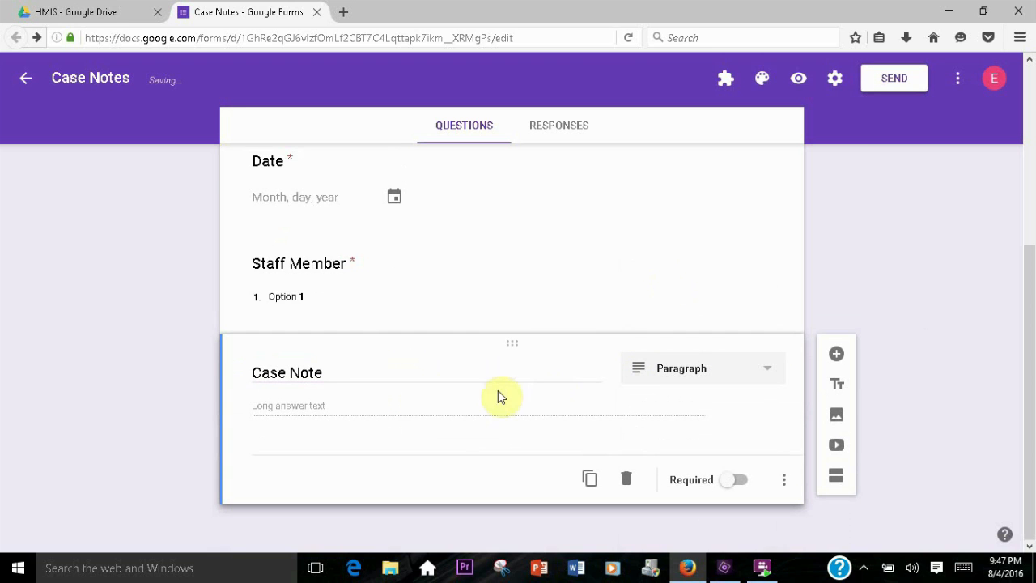
{"action": "left_click", "coordinate": [732, 483]}
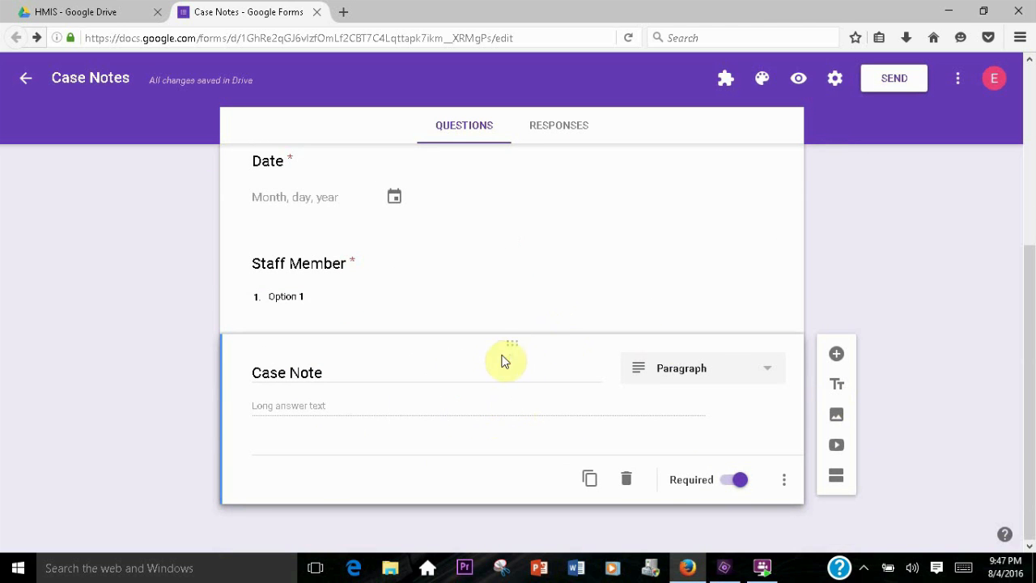
Start the formRanger add-on with the Staff Member question selected
{"action": "scroll", "coordinate": [502, 361], "scroll_direction": "up", "scroll_amount": 3}
{"action": "scroll", "coordinate": [340, 319], "scroll_direction": "down", "scroll_amount": 3}
{"action": "scroll", "coordinate": [517, 377], "scroll_direction": "up", "scroll_amount": 3}
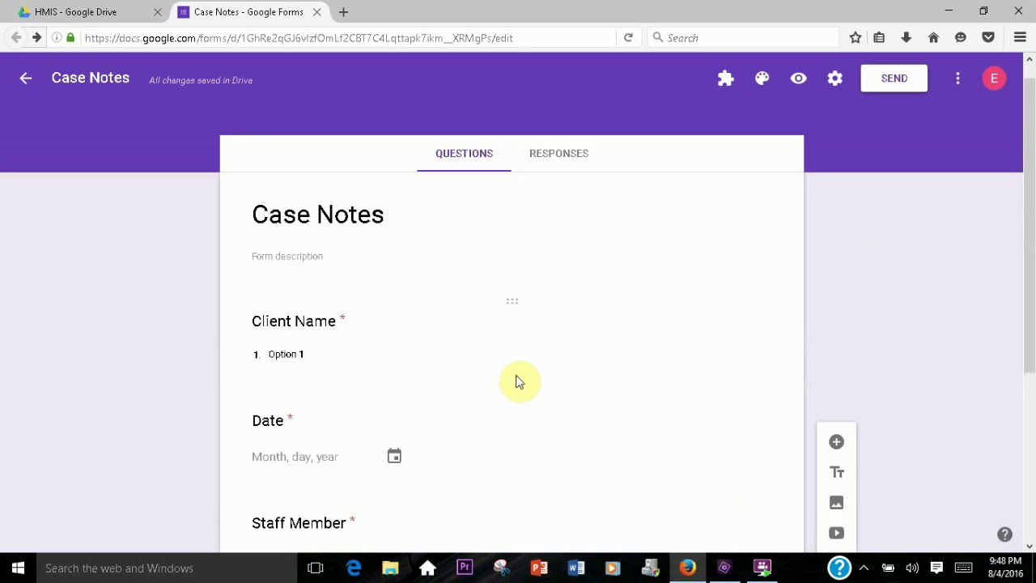
{"action": "scroll", "coordinate": [558, 377], "scroll_direction": "down", "scroll_amount": 1}
{"action": "left_click", "coordinate": [343, 345]}
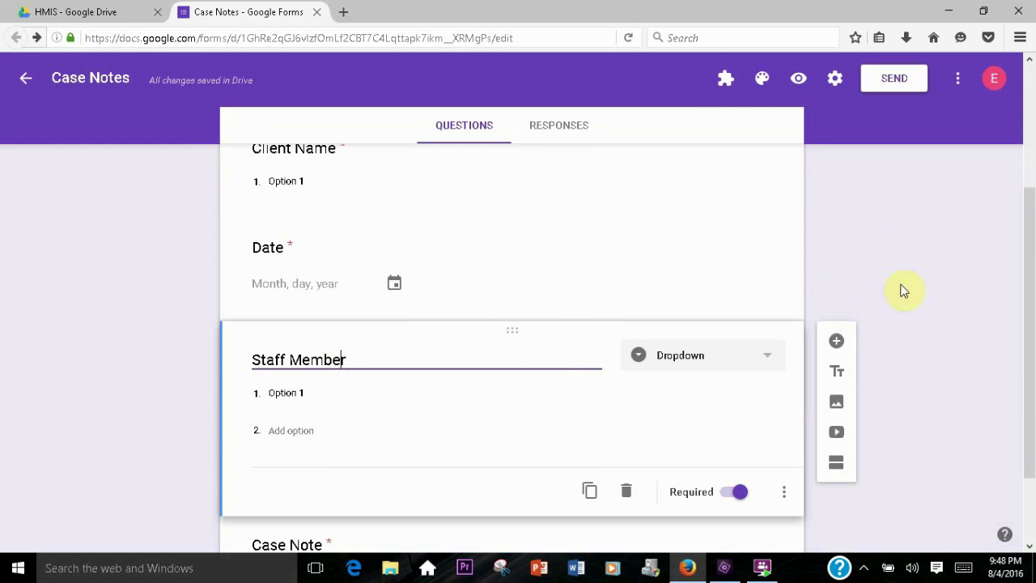
{"action": "left_click", "coordinate": [725, 84]}
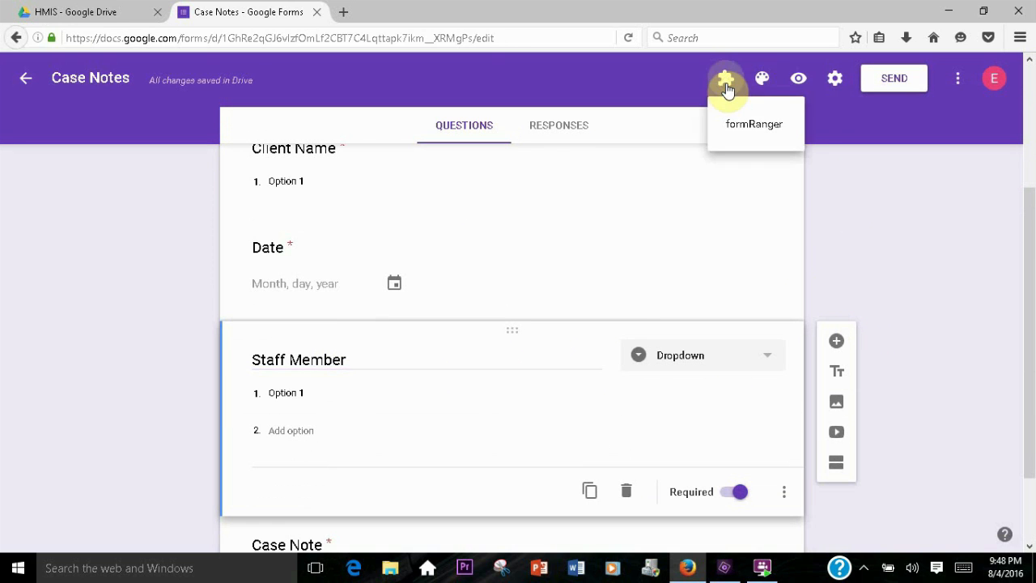
{"action": "left_click", "coordinate": [752, 126]}
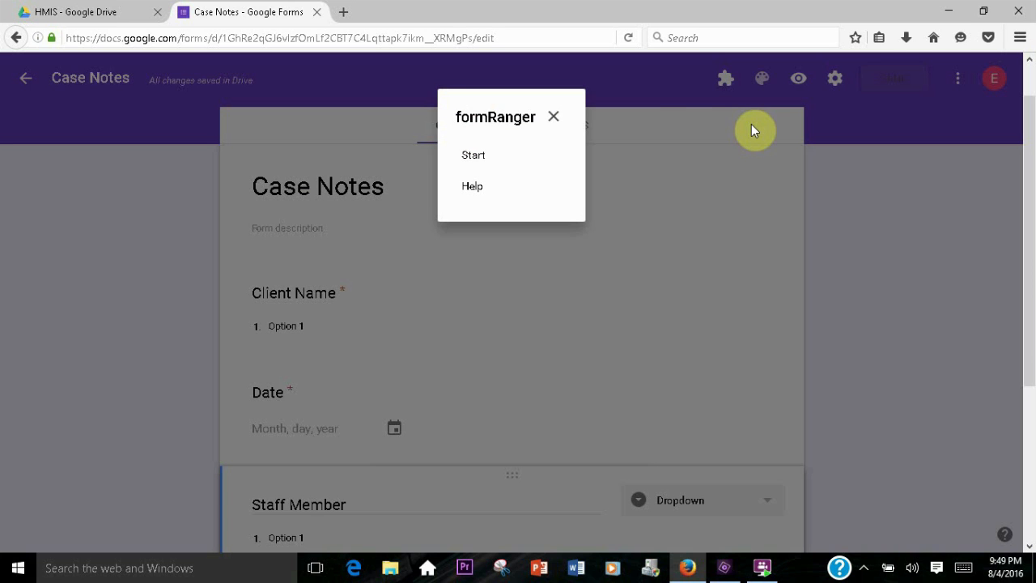
{"action": "left_click", "coordinate": [474, 156]}
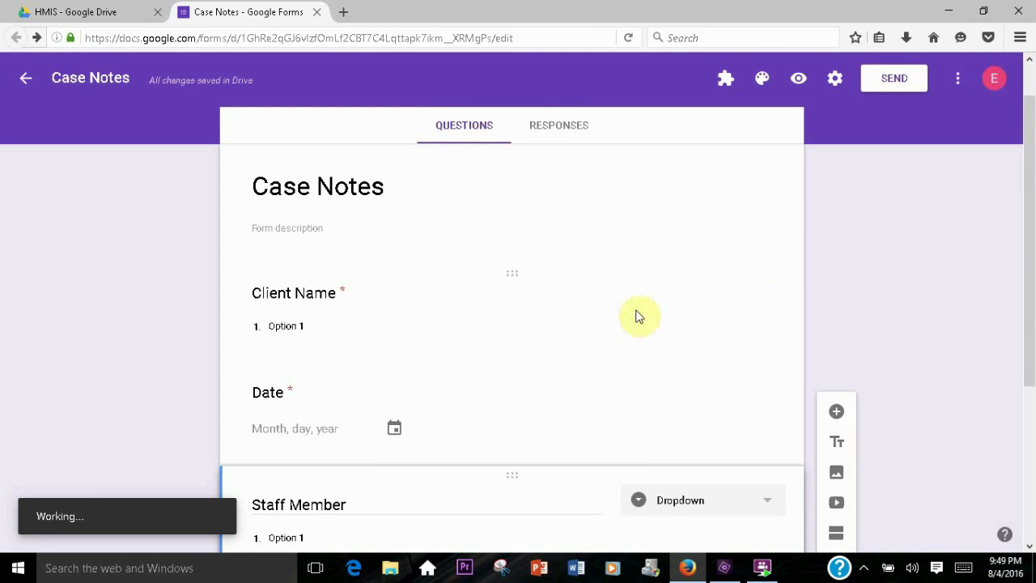
In formRanger, expand the Staff Member question and enable populating it from a values list
{"action": "scroll", "coordinate": [509, 305], "scroll_direction": "down", "scroll_amount": 3}
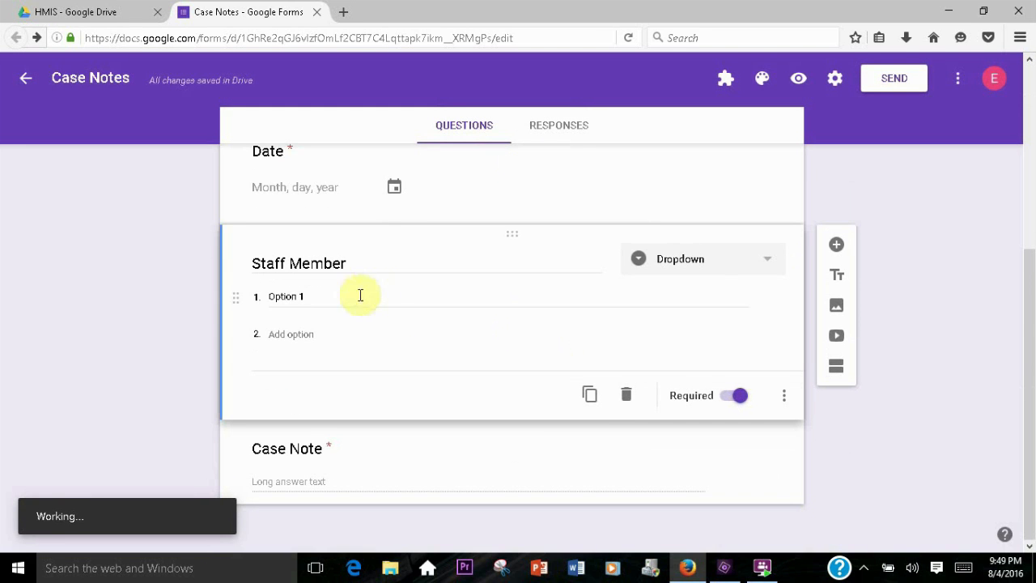
{"action": "left_click", "coordinate": [332, 264]}
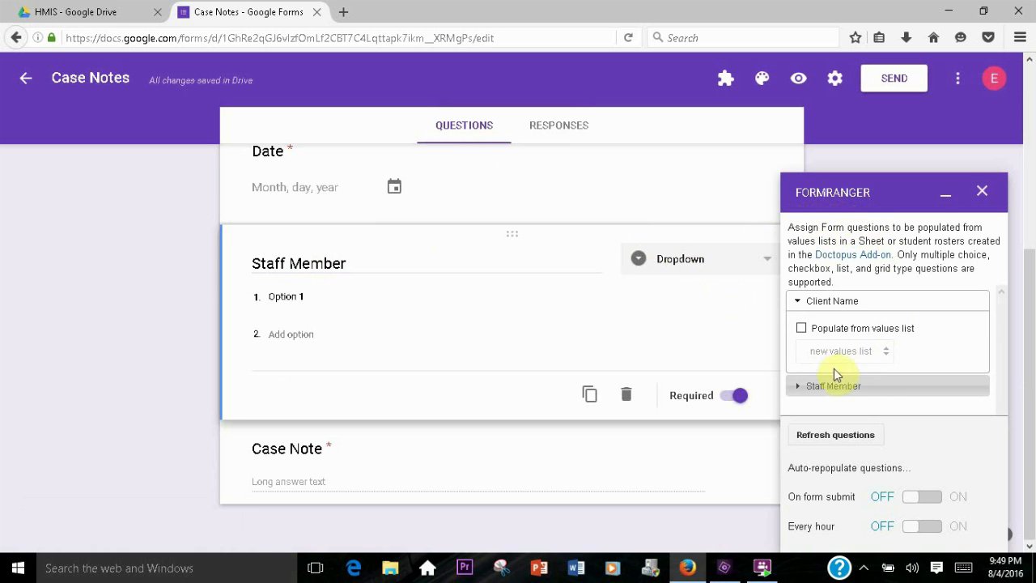
{"action": "scroll", "coordinate": [494, 350], "scroll_direction": "up", "scroll_amount": 4}
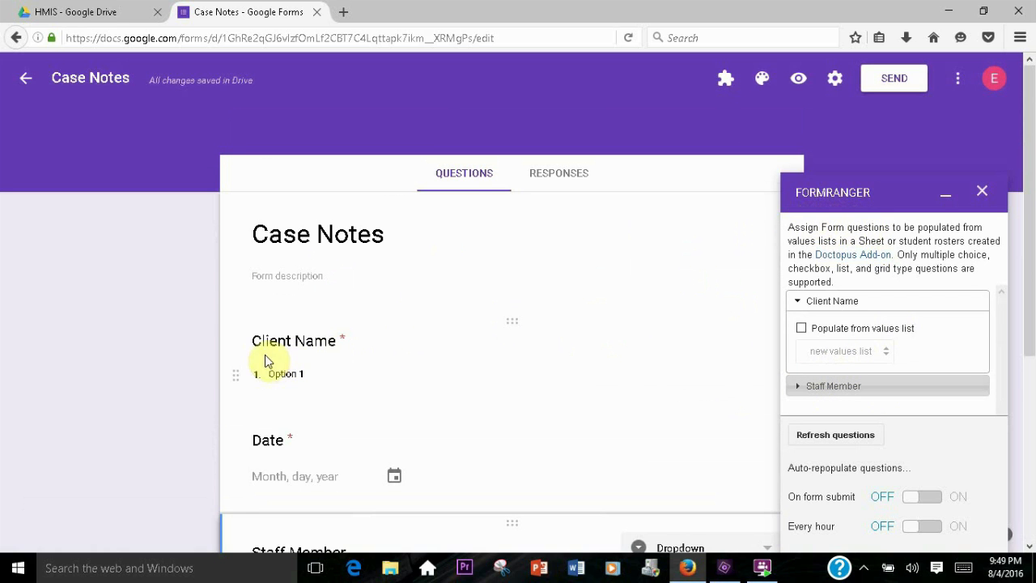
{"action": "scroll", "coordinate": [453, 320], "scroll_direction": "down", "scroll_amount": 3}
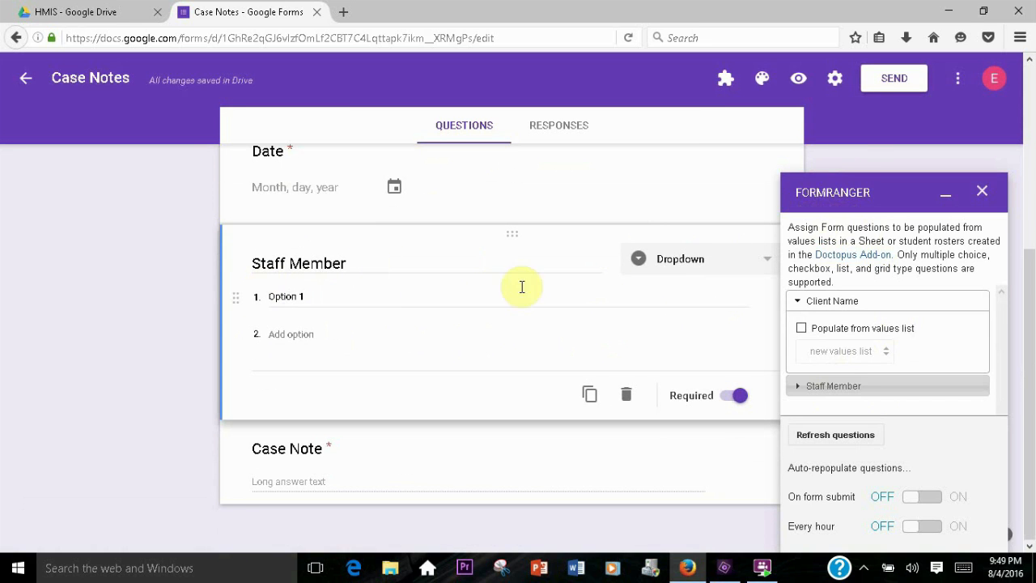
{"action": "scroll", "coordinate": [522, 287], "scroll_direction": "up", "scroll_amount": 4}
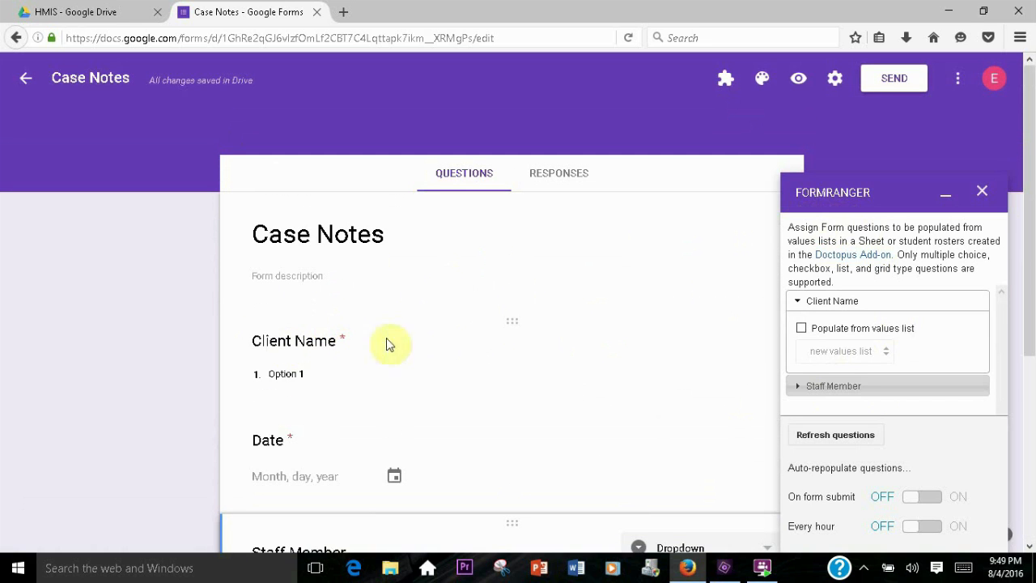
{"action": "scroll", "coordinate": [485, 331], "scroll_direction": "down", "scroll_amount": 5}
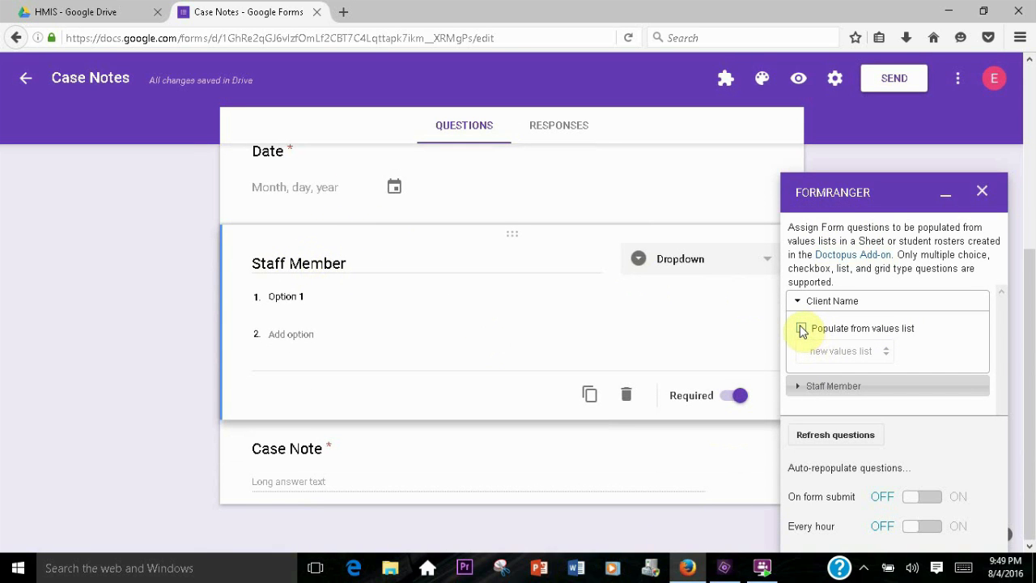
{"action": "left_click", "coordinate": [809, 385]}
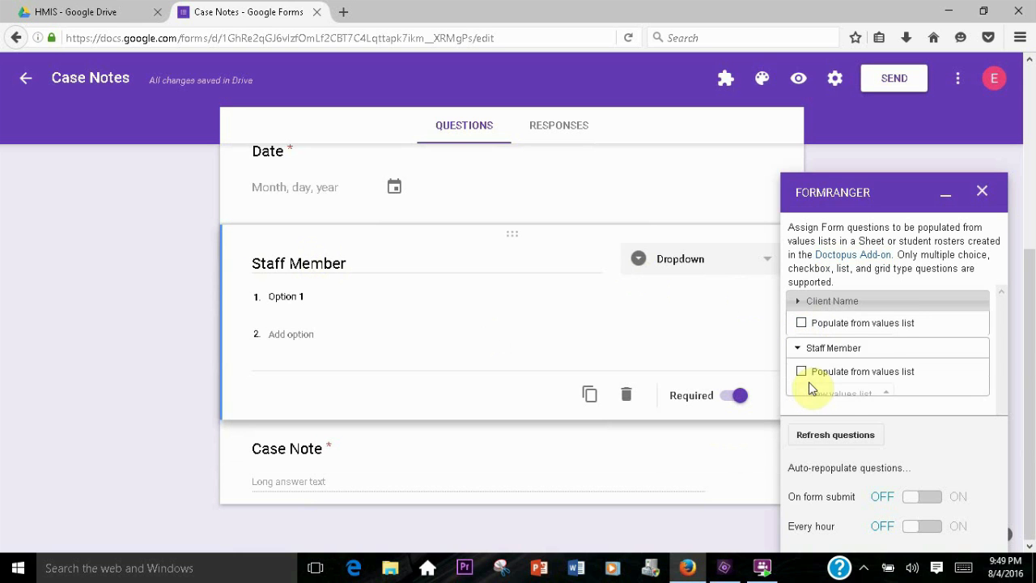
{"action": "left_click", "coordinate": [801, 352]}
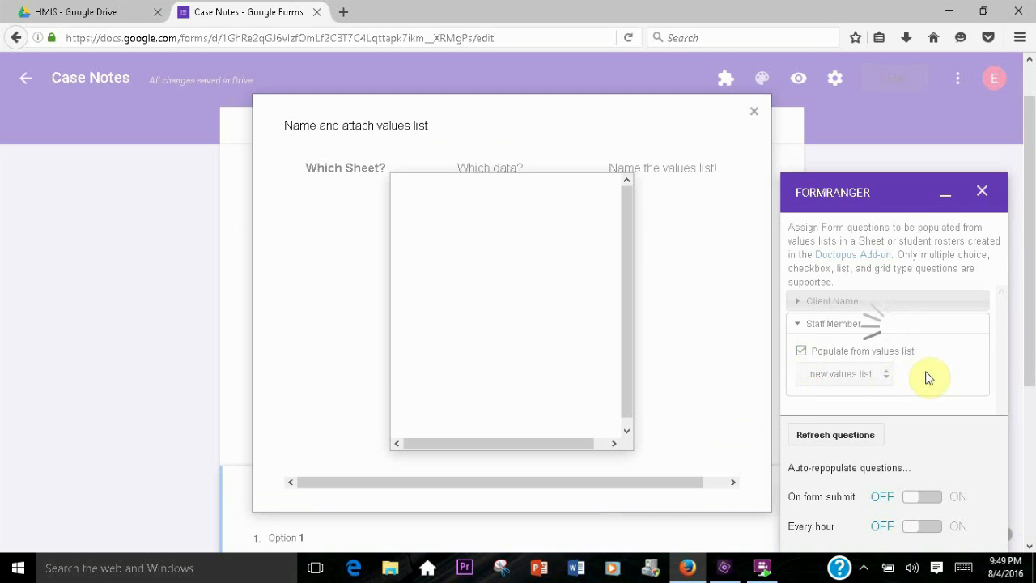
In the values list wizard, choose the Lists spreadsheet, Sheet1, and the Staff Members column header
{"action": "left_click_drag", "start_coordinate": [624, 215], "coordinate": [627, 287]}
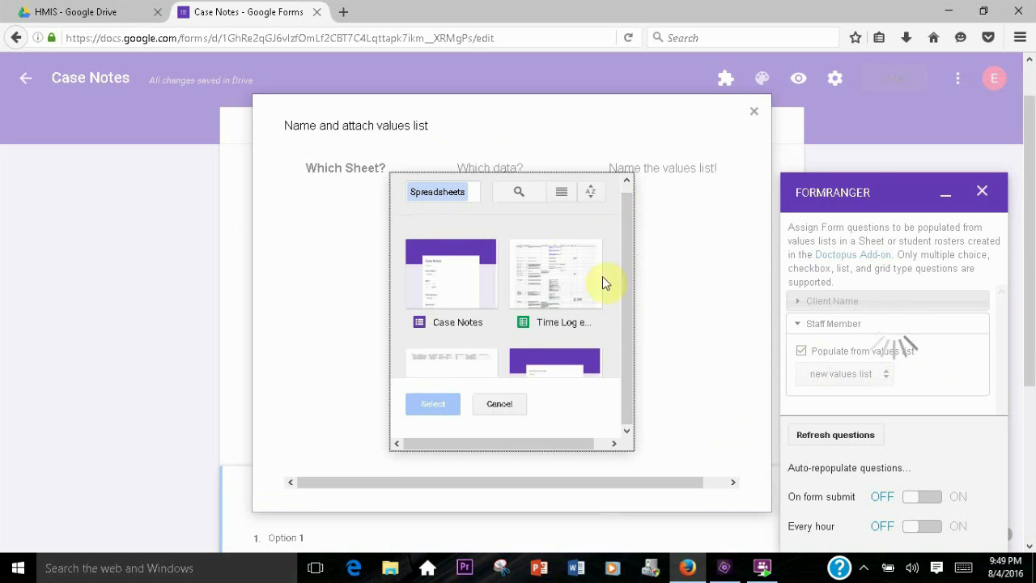
{"action": "scroll", "coordinate": [505, 299], "scroll_direction": "down", "scroll_amount": 5}
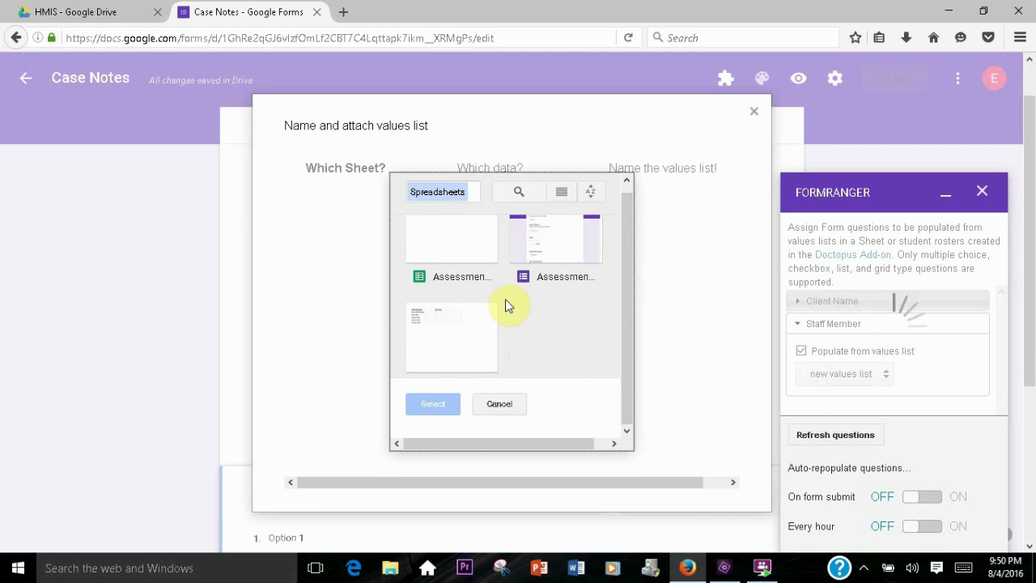
{"action": "double_click", "coordinate": [457, 304]}
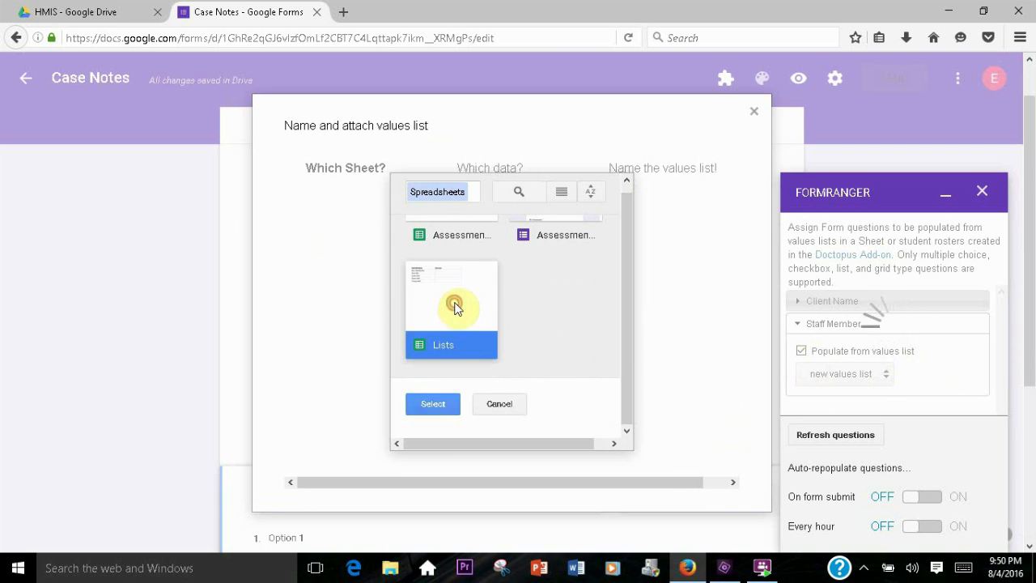
{"action": "left_click", "coordinate": [443, 306]}
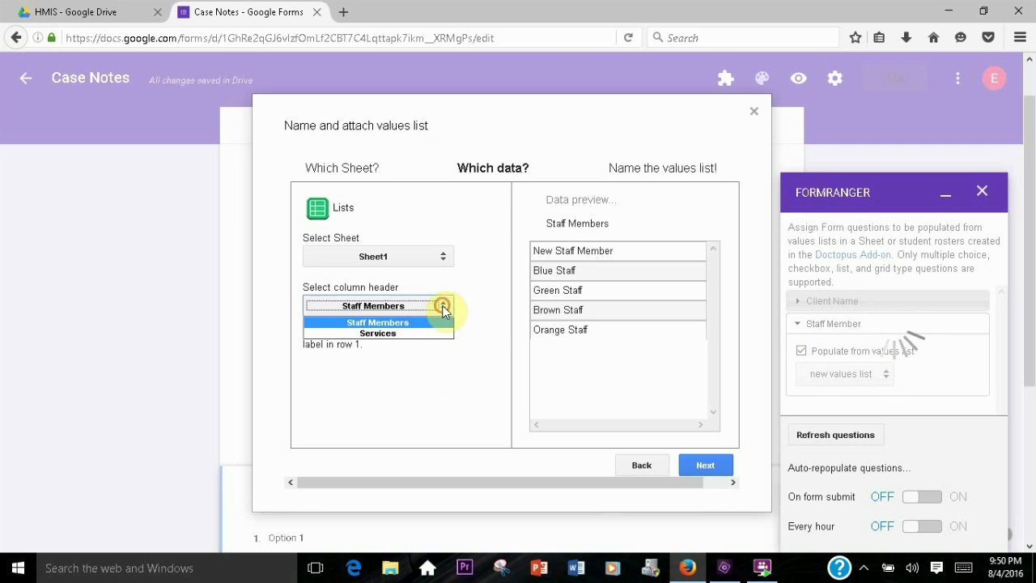
{"action": "left_click", "coordinate": [446, 322]}
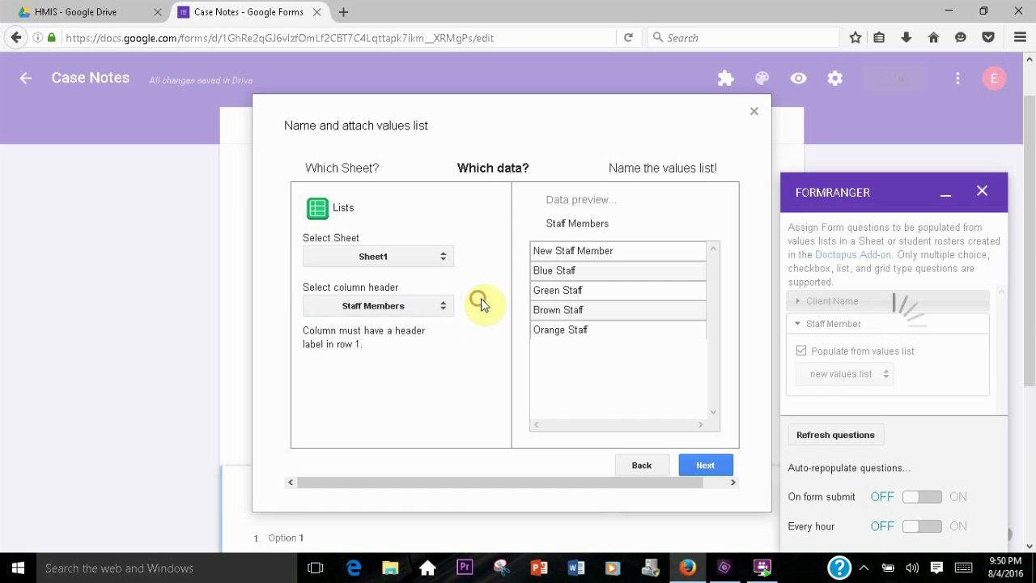
{"action": "left_click", "coordinate": [705, 465]}
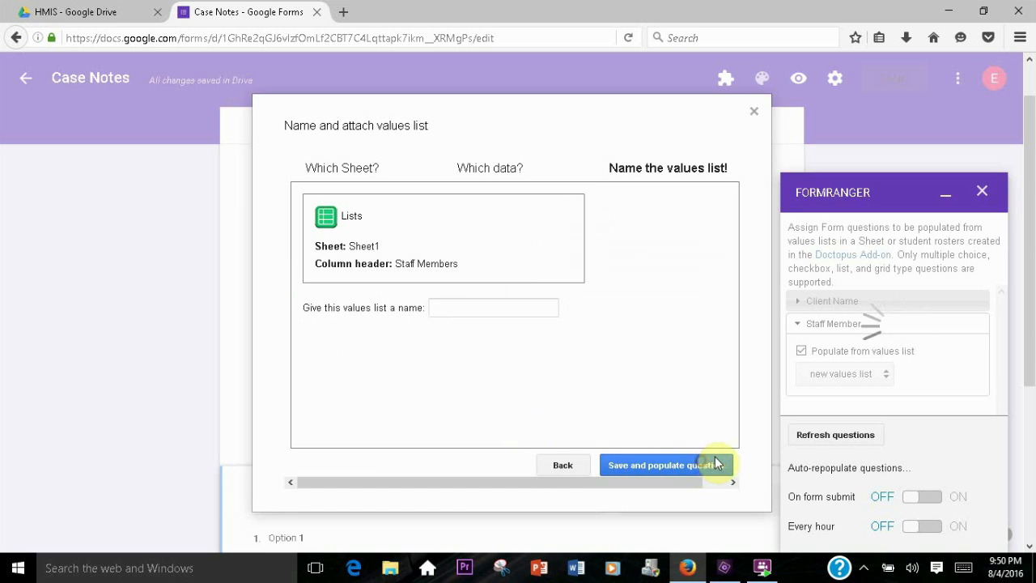
Name the values list "Staff Members - List" and save it to populate the Staff Member question
{"action": "left_click", "coordinate": [447, 305]}
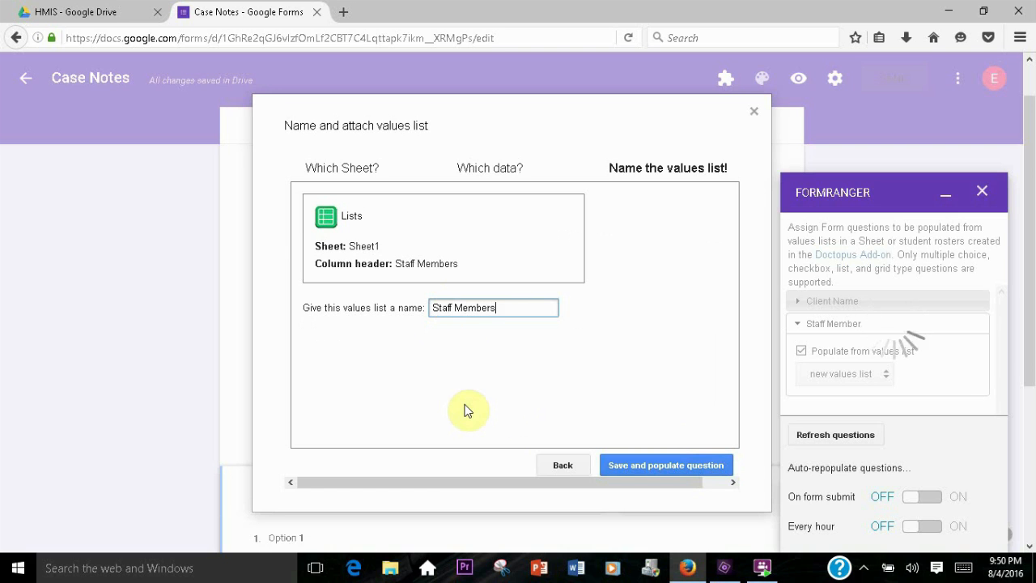
{"action": "type", "text": "List"}
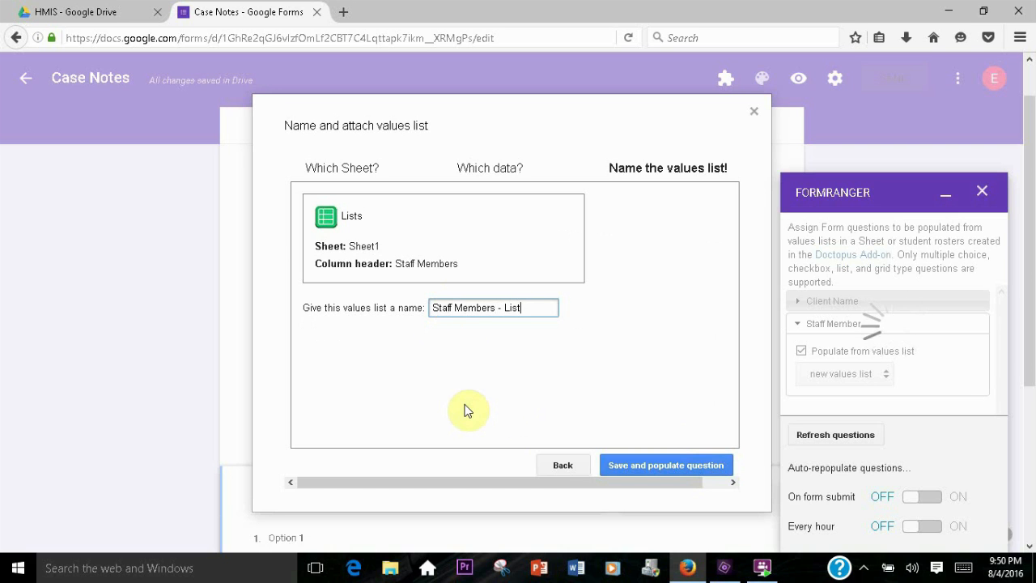
{"action": "left_click", "coordinate": [660, 465]}
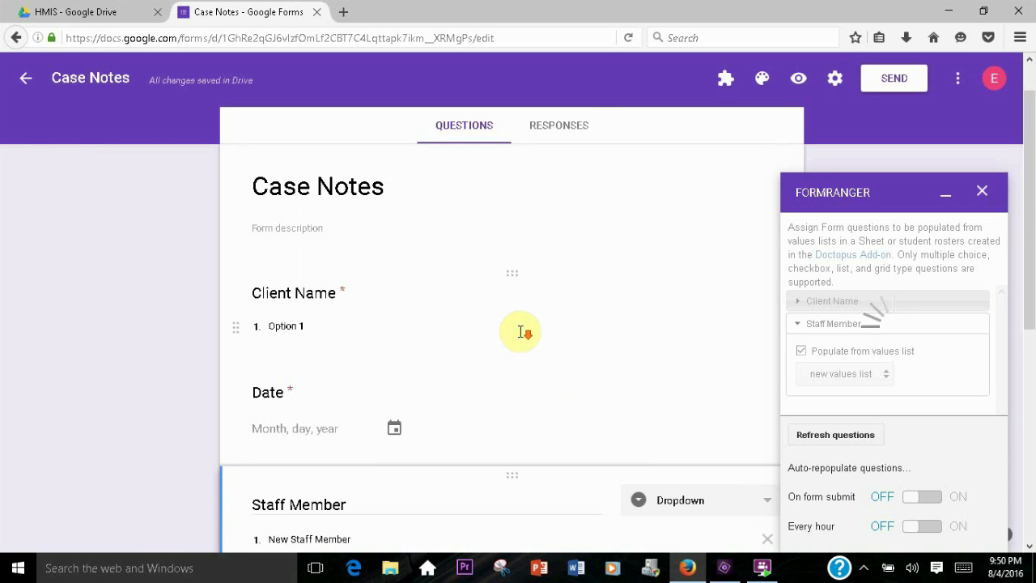
Turn on formRanger auto-repopulation on form submit and every hour, then close formRanger
{"action": "scroll", "coordinate": [522, 340], "scroll_direction": "down", "scroll_amount": 5}
{"action": "scroll", "coordinate": [517, 334], "scroll_direction": "up", "scroll_amount": 1}
{"action": "scroll", "coordinate": [494, 332], "scroll_direction": "up", "scroll_amount": 3}
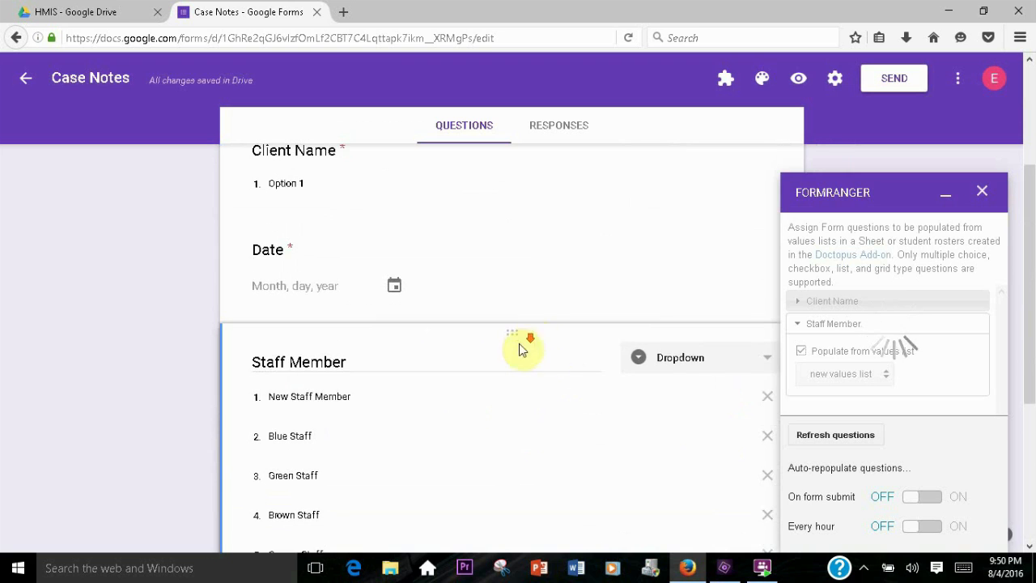
{"action": "scroll", "coordinate": [534, 340], "scroll_direction": "down", "scroll_amount": 3}
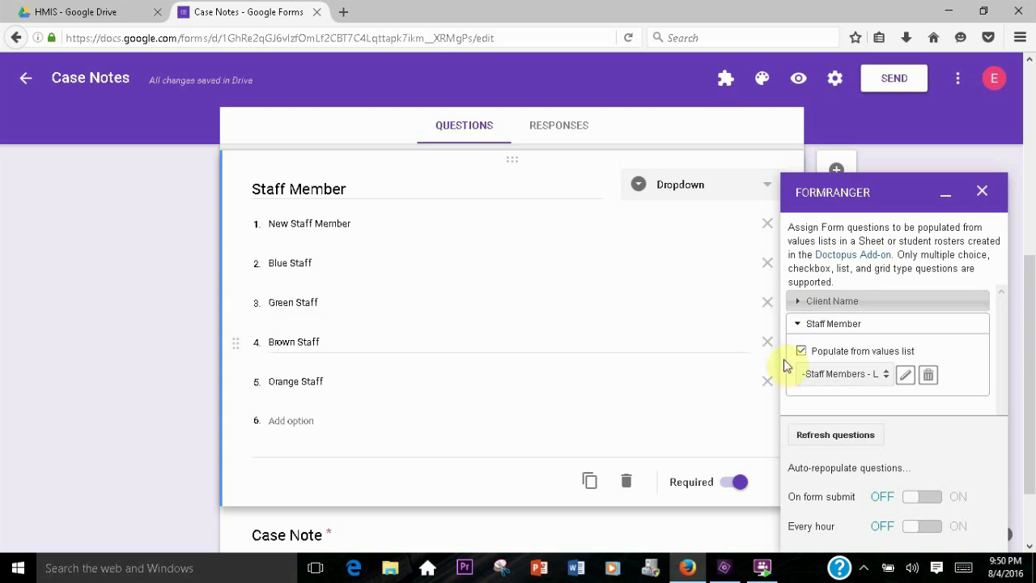
{"action": "left_click", "coordinate": [909, 499]}
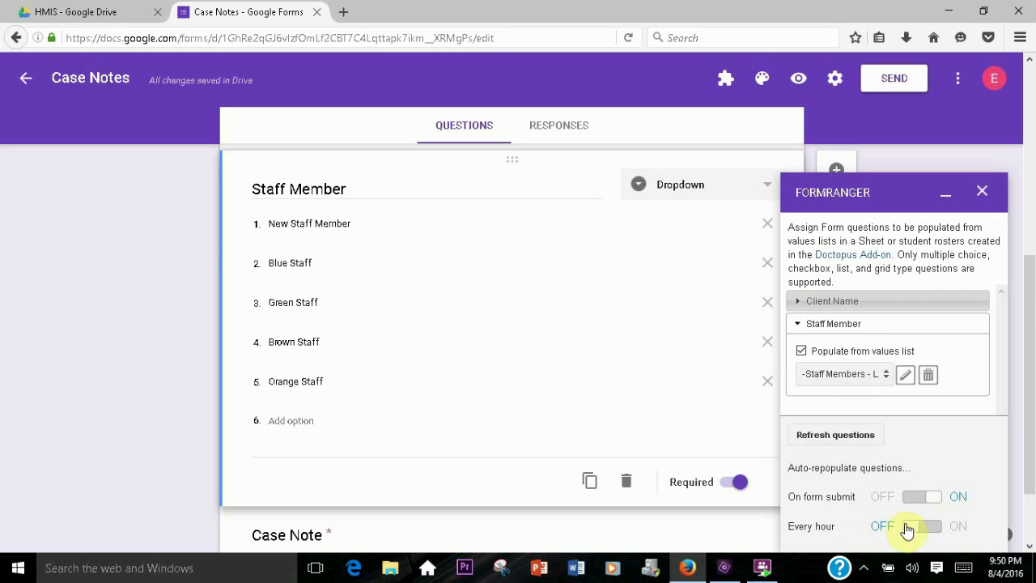
{"action": "left_click", "coordinate": [910, 527]}
{"action": "left_click", "coordinate": [982, 195]}
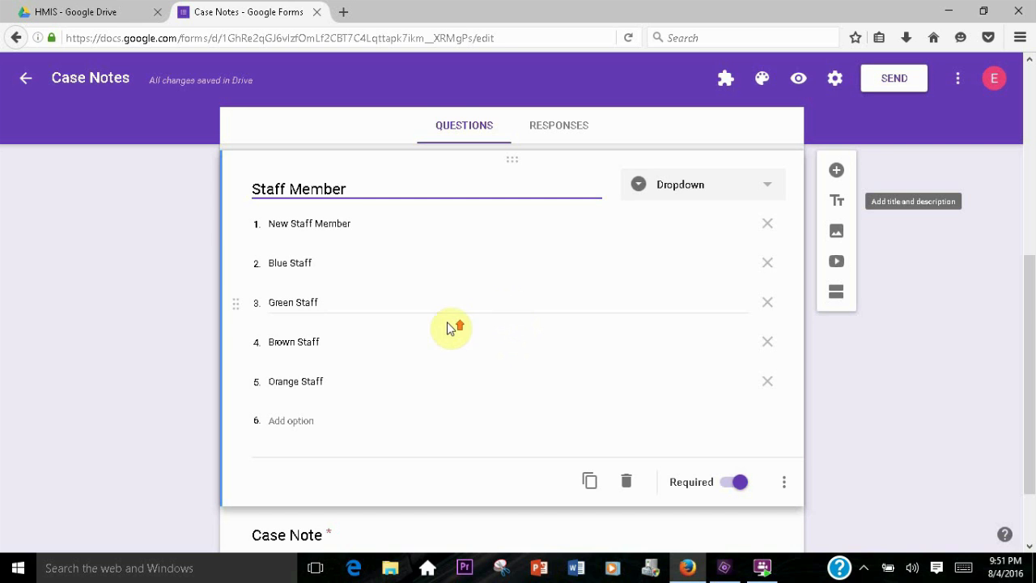
Create a new response spreadsheet named Case Notes (Responses) for the form
{"action": "scroll", "coordinate": [451, 326], "scroll_direction": "up", "scroll_amount": 5}
{"action": "left_click_drag", "start_coordinate": [259, 340], "coordinate": [296, 347]}
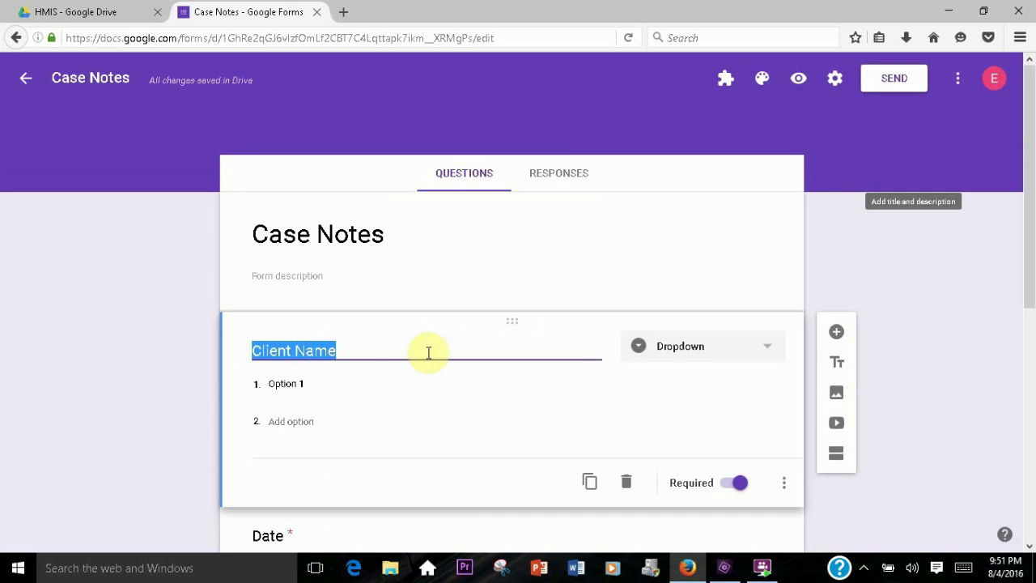
{"action": "left_click", "coordinate": [553, 174]}
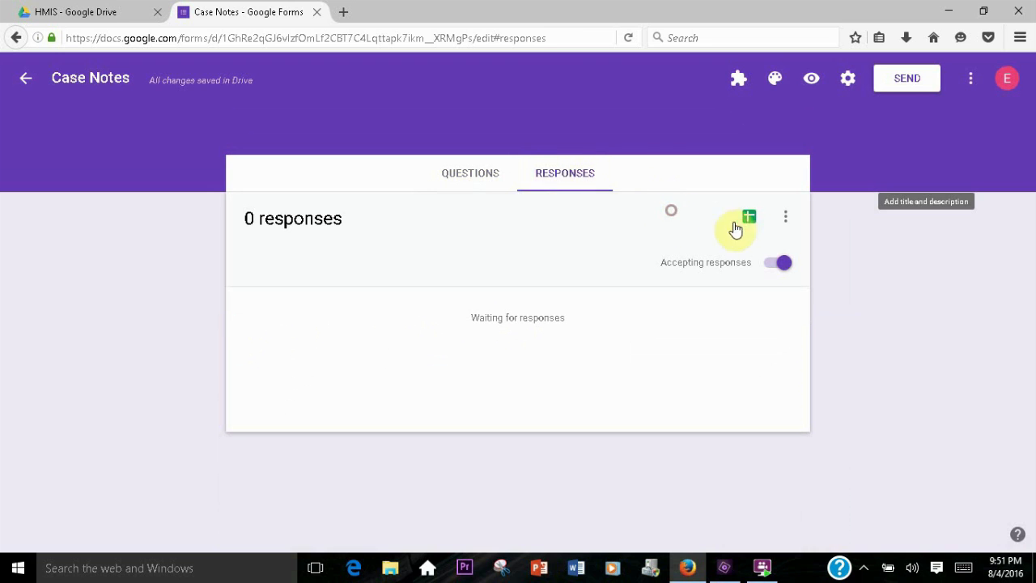
{"action": "left_click", "coordinate": [747, 216]}
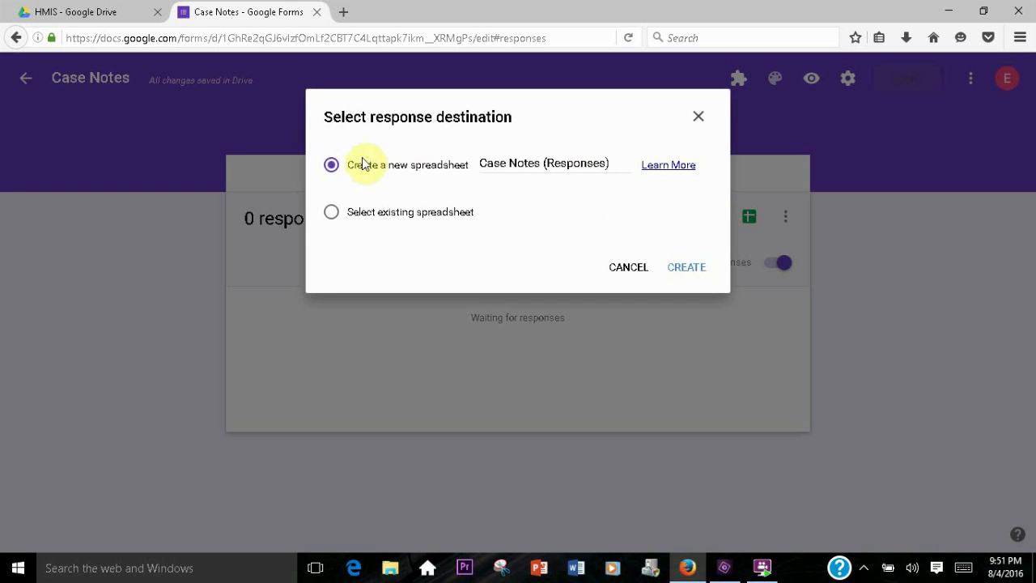
{"action": "left_click", "coordinate": [686, 268]}
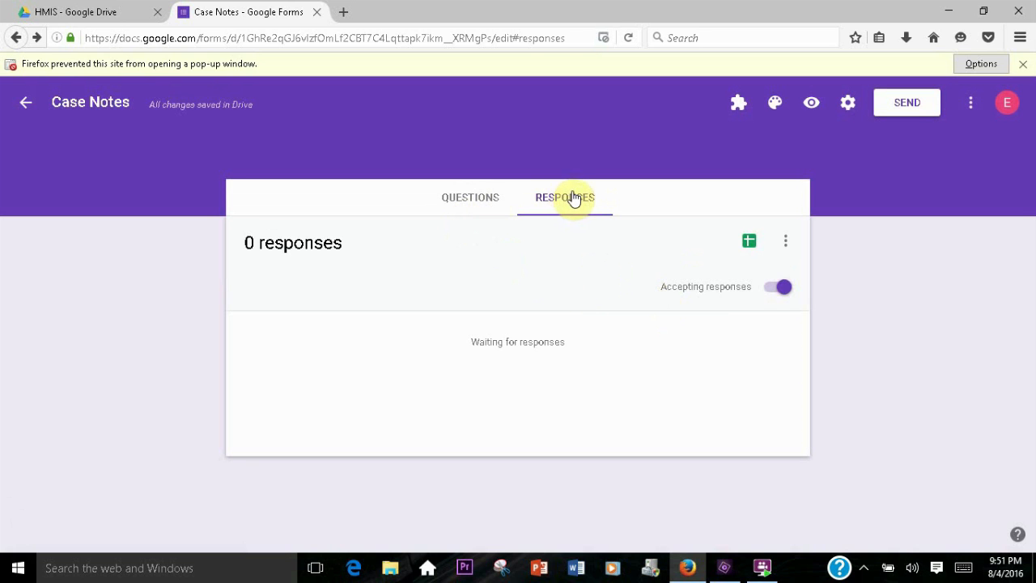
Open the Case Notes (Responses) spreadsheet from Drive to inspect its columns, then close it
{"action": "left_click", "coordinate": [479, 198]}
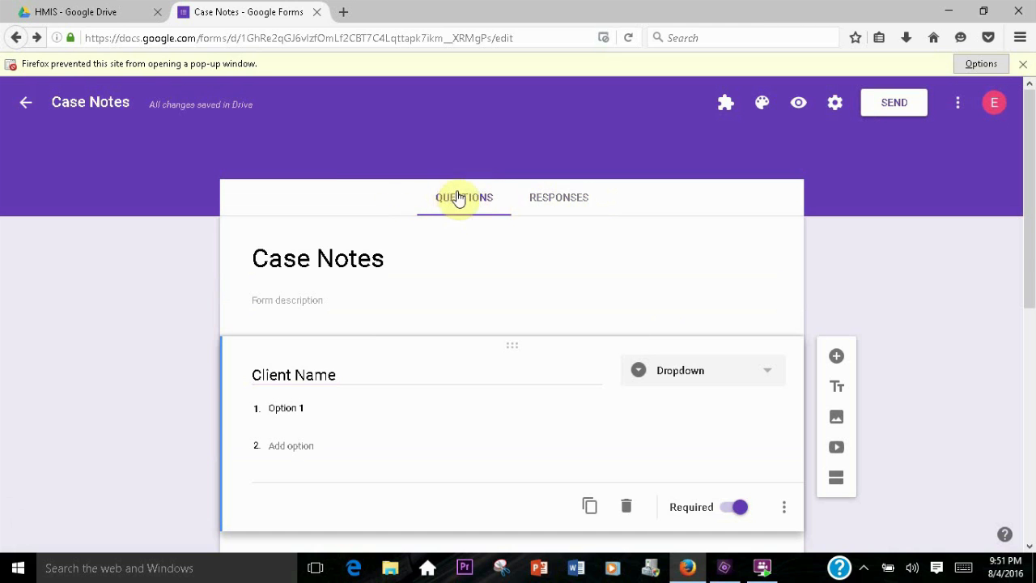
{"action": "left_click", "coordinate": [91, 15]}
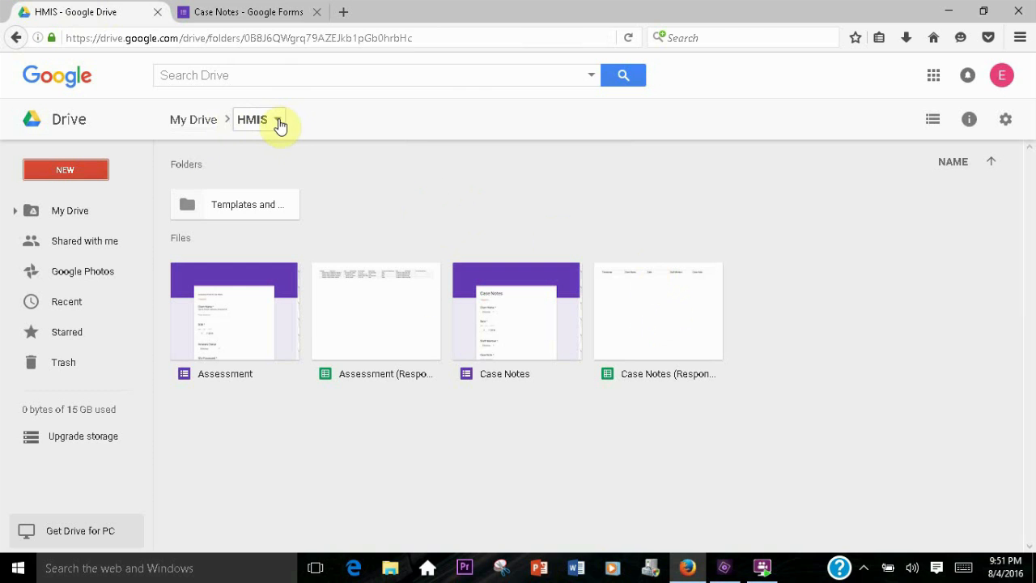
{"action": "double_click", "coordinate": [650, 317]}
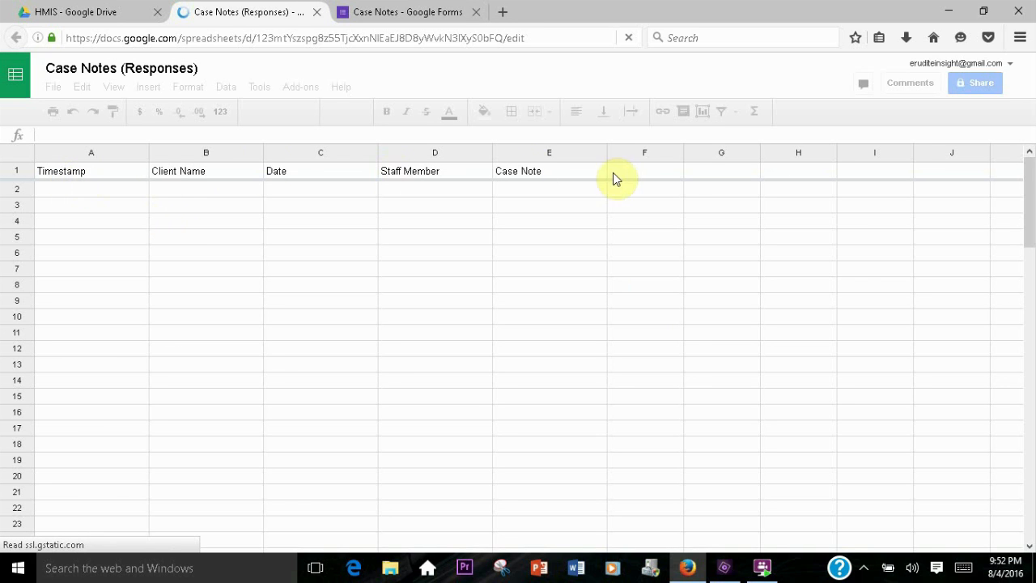
{"action": "left_click", "coordinate": [317, 13]}
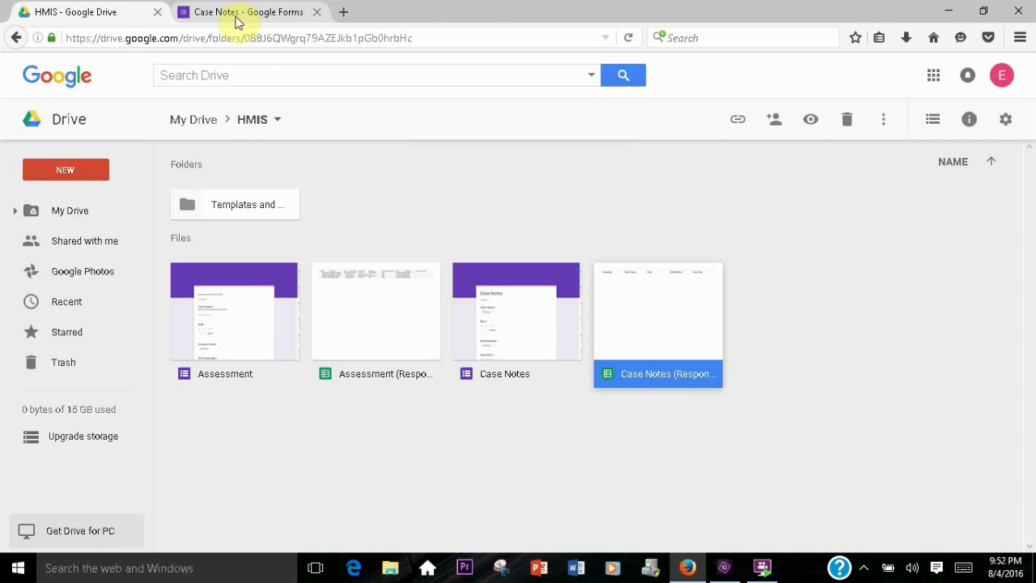
Review the Staff Member and Case Note questions on the Case Notes form
{"action": "left_click", "coordinate": [269, 13]}
{"action": "middle_click", "coordinate": [545, 323]}
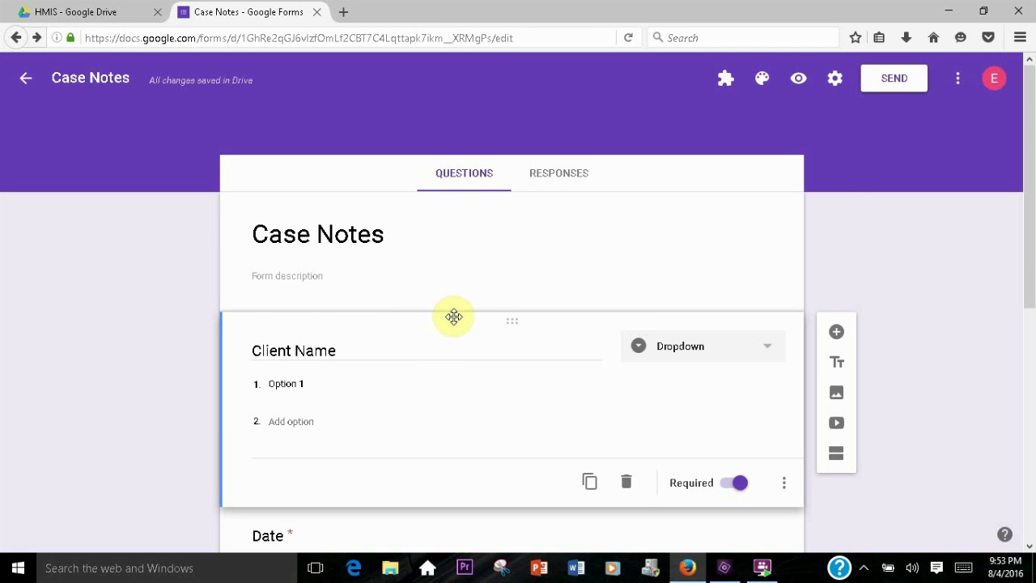
{"action": "scroll", "coordinate": [454, 316], "scroll_direction": "down", "scroll_amount": 5}
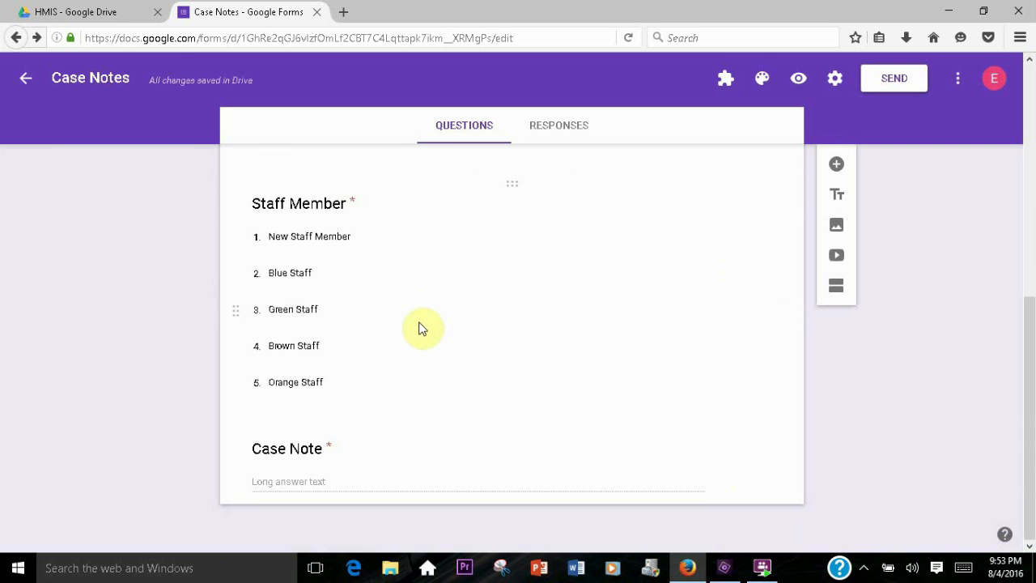
Open the Assessment form from Drive and look through its questions
{"action": "left_click", "coordinate": [118, 16]}
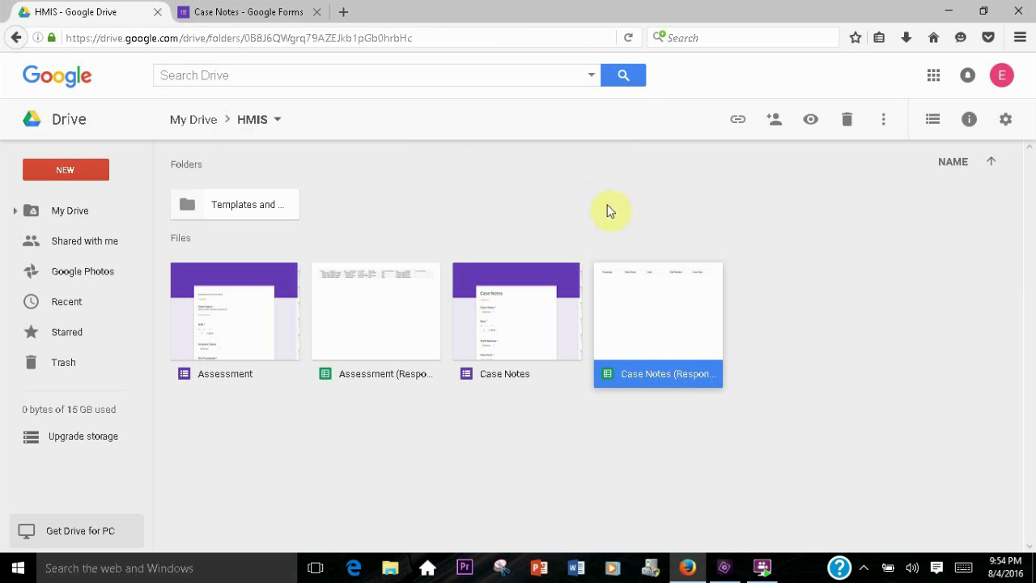
{"action": "double_click", "coordinate": [231, 304]}
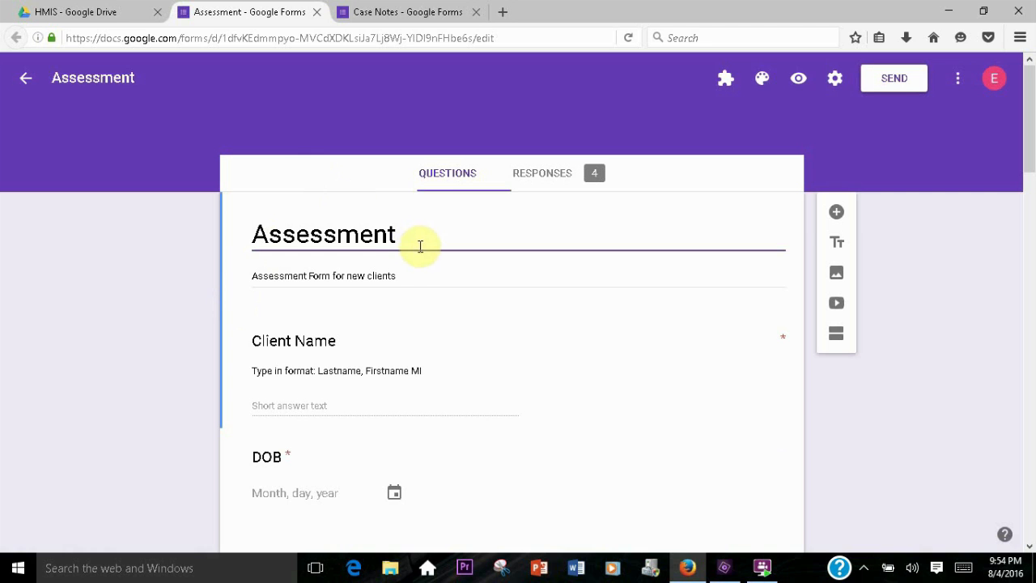
{"action": "scroll", "coordinate": [643, 313], "scroll_direction": "down", "scroll_amount": 20}
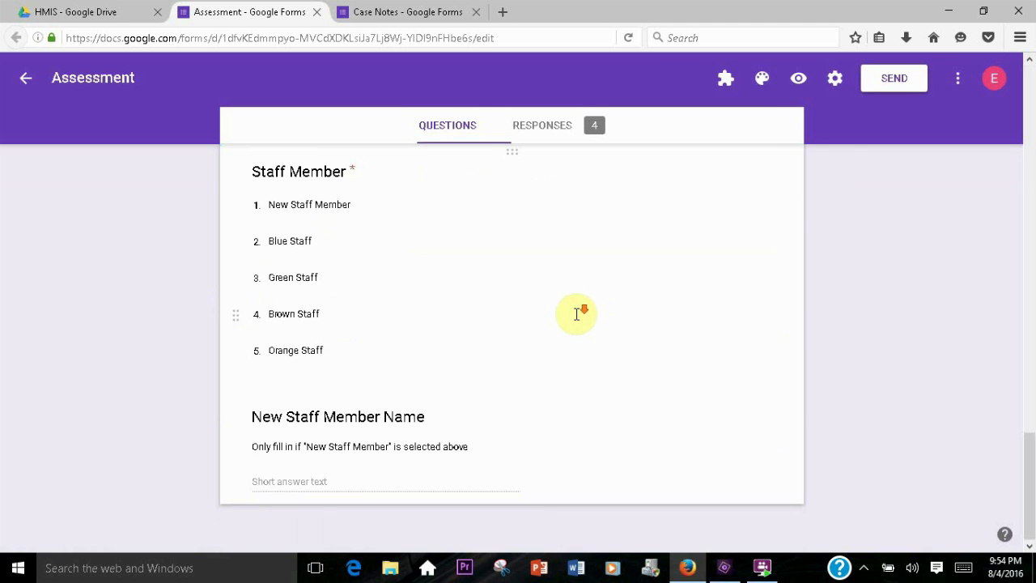
{"action": "scroll", "coordinate": [576, 314], "scroll_direction": "up", "scroll_amount": 20}
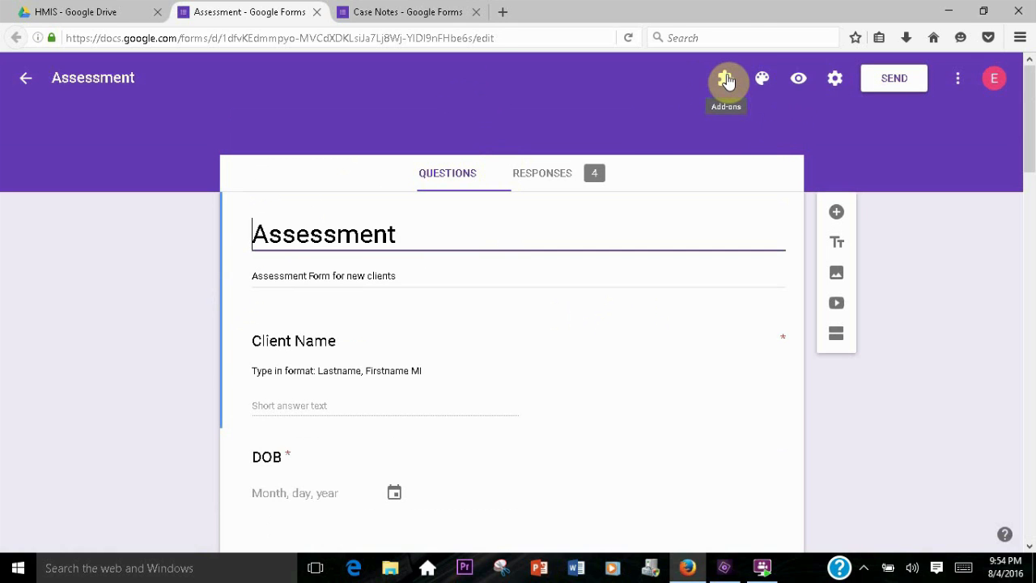
Install the Form Publisher add-on on the Assessment form and allow its requested permissions
{"action": "left_click", "coordinate": [958, 79]}
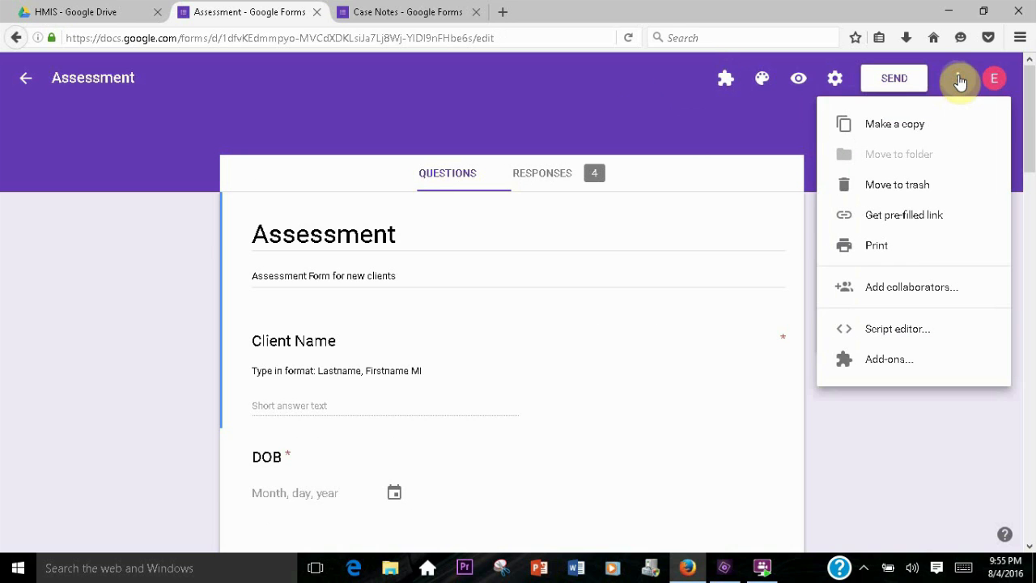
{"action": "left_click", "coordinate": [890, 358]}
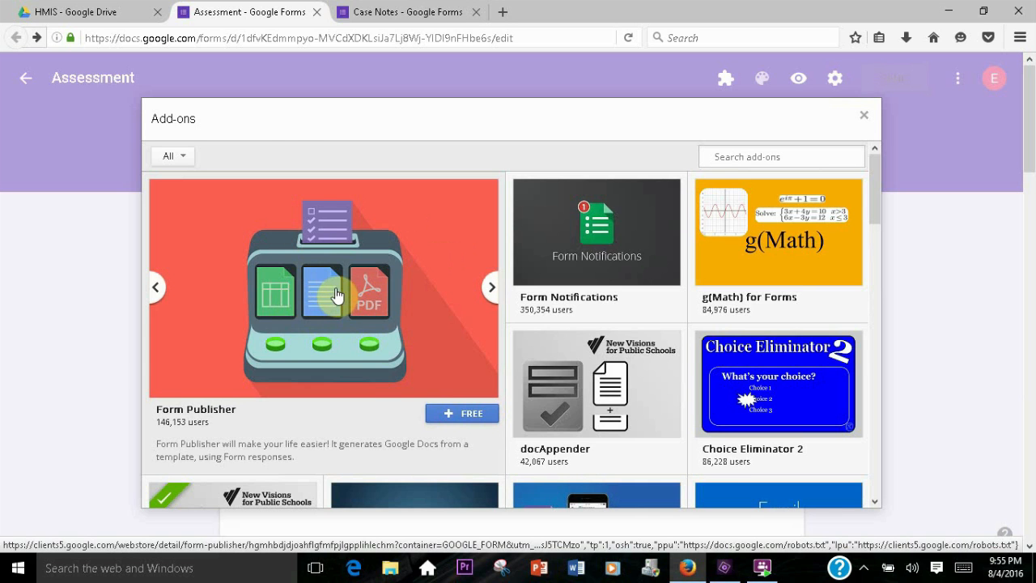
{"action": "left_click", "coordinate": [444, 378]}
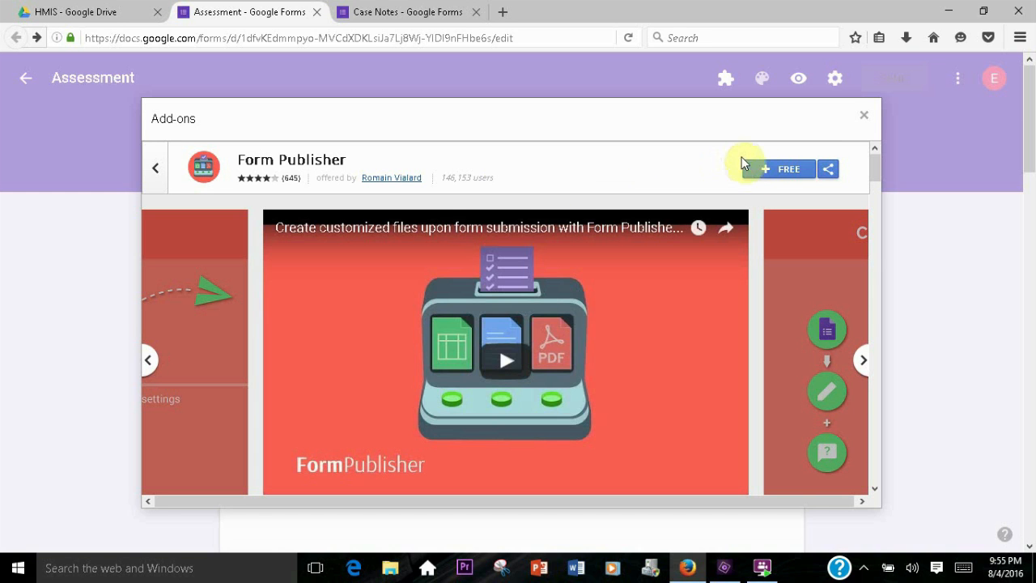
{"action": "left_click", "coordinate": [775, 169]}
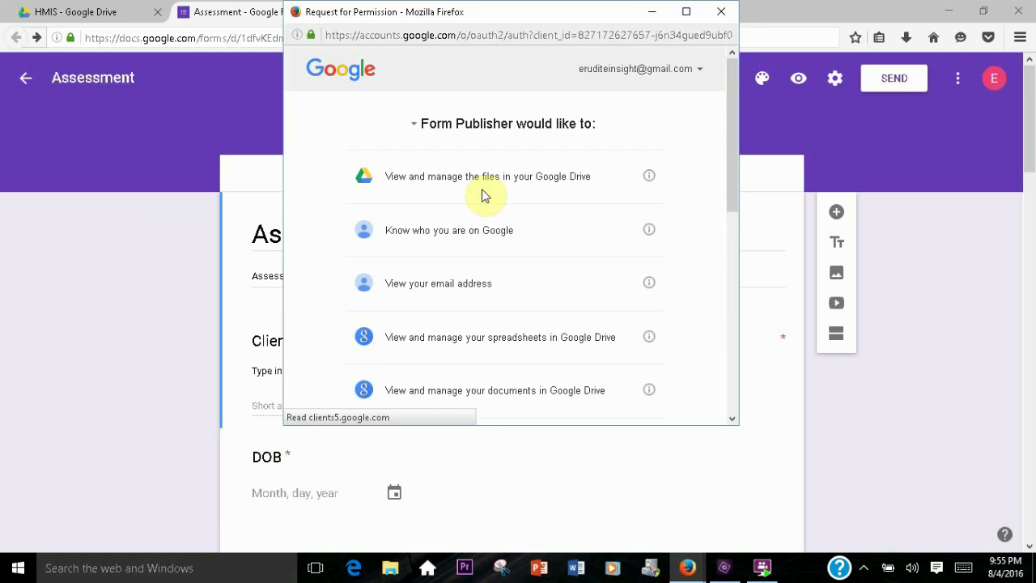
{"action": "left_click_drag", "start_coordinate": [732, 81], "coordinate": [752, 296]}
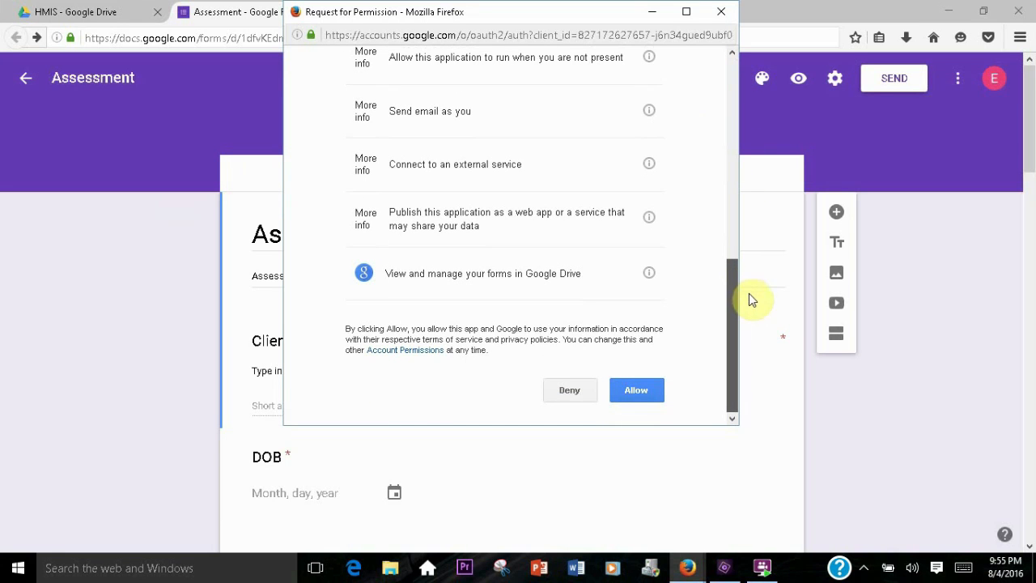
{"action": "left_click", "coordinate": [633, 393]}
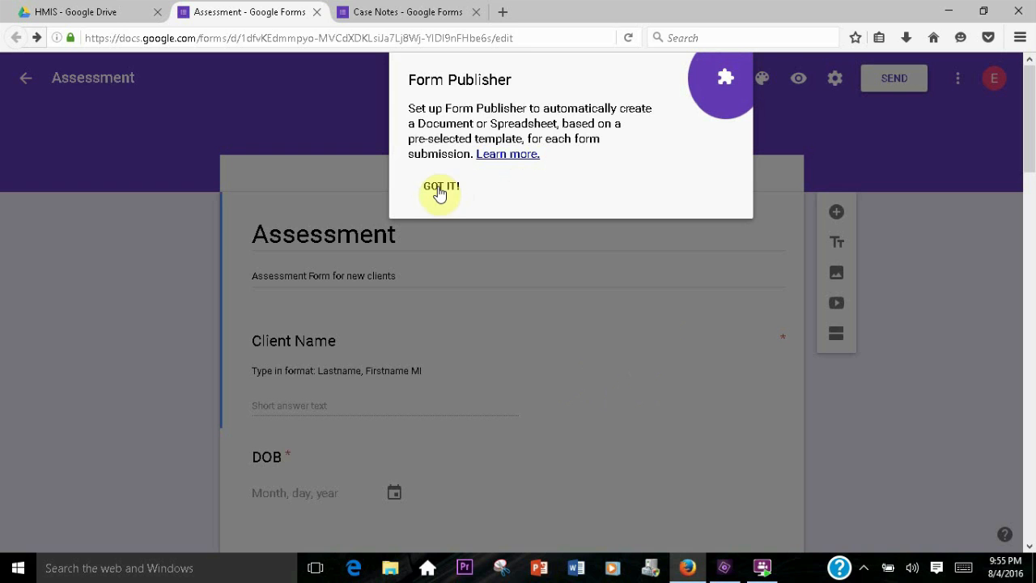
Launch Form Publisher from the add-ons and start its setup
{"action": "left_click", "coordinate": [447, 189]}
{"action": "left_click", "coordinate": [726, 78]}
{"action": "left_click", "coordinate": [753, 124]}
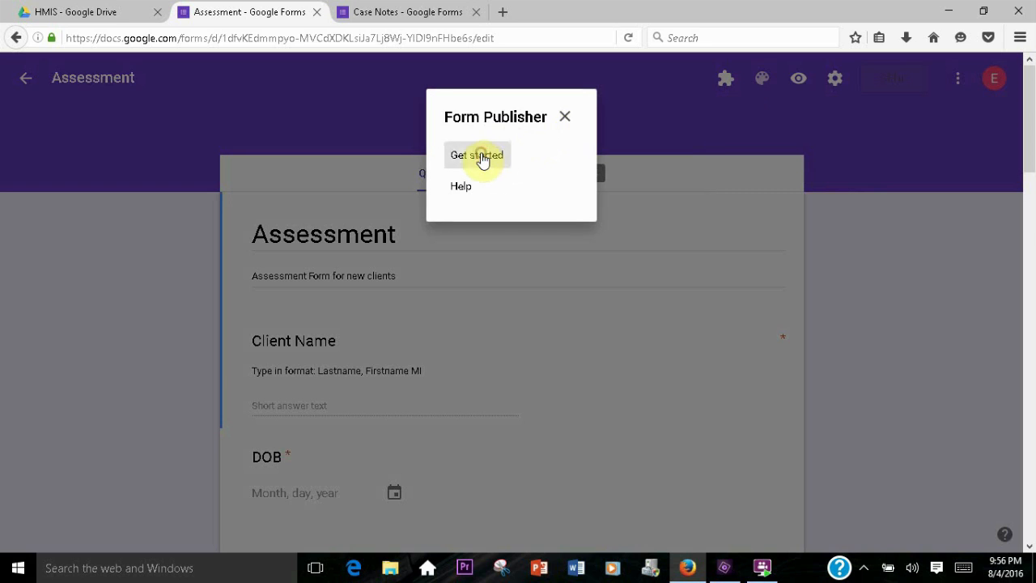
{"action": "left_click", "coordinate": [480, 156]}
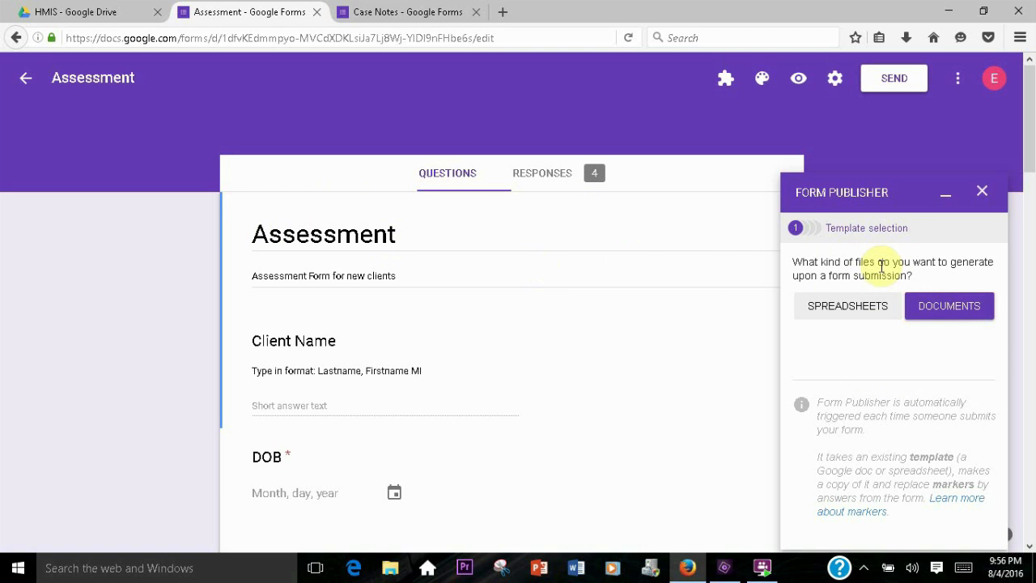
Choose to generate documents with Form Publisher and have it create a new Google Doc template
{"action": "left_click", "coordinate": [957, 311]}
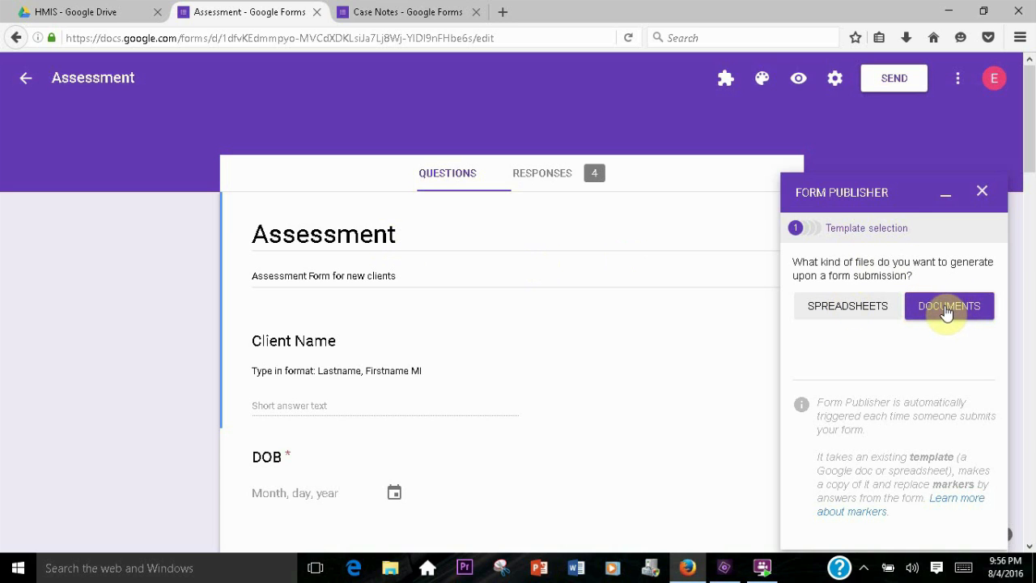
{"action": "left_click", "coordinate": [946, 314]}
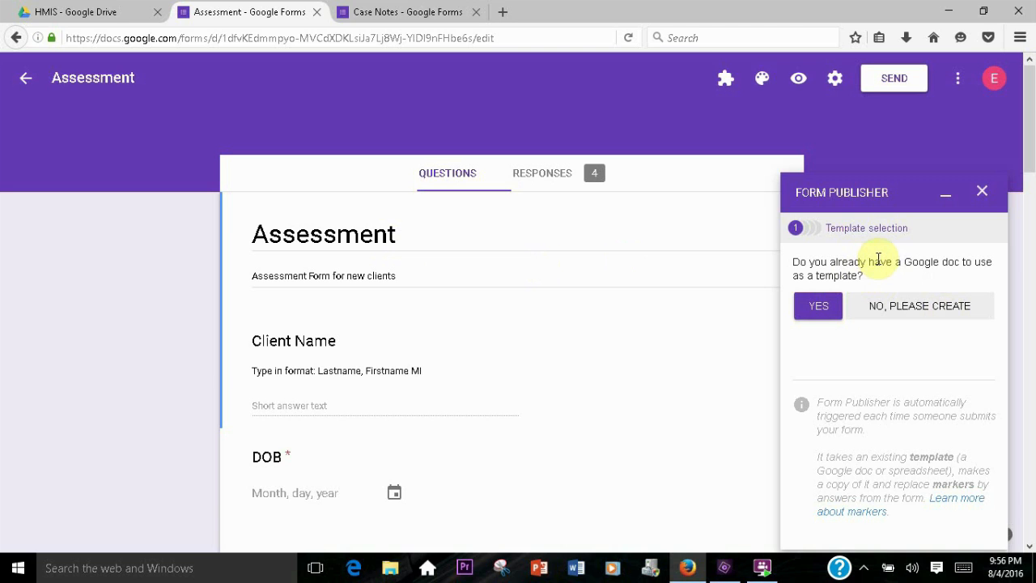
{"action": "left_click", "coordinate": [918, 307]}
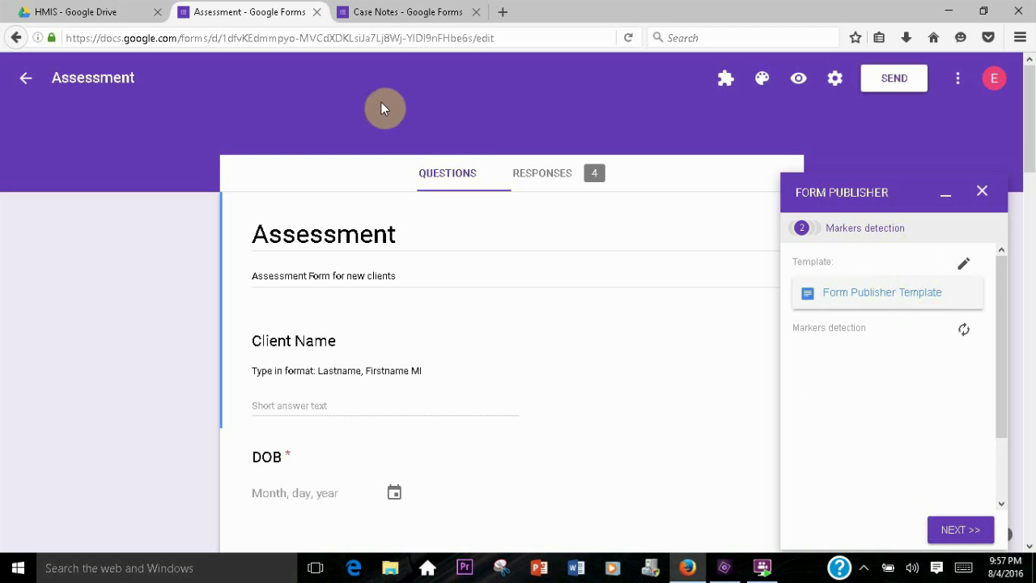
Open the Form Publisher Template document from the HIMS Drive folder
{"action": "left_click", "coordinate": [83, 13]}
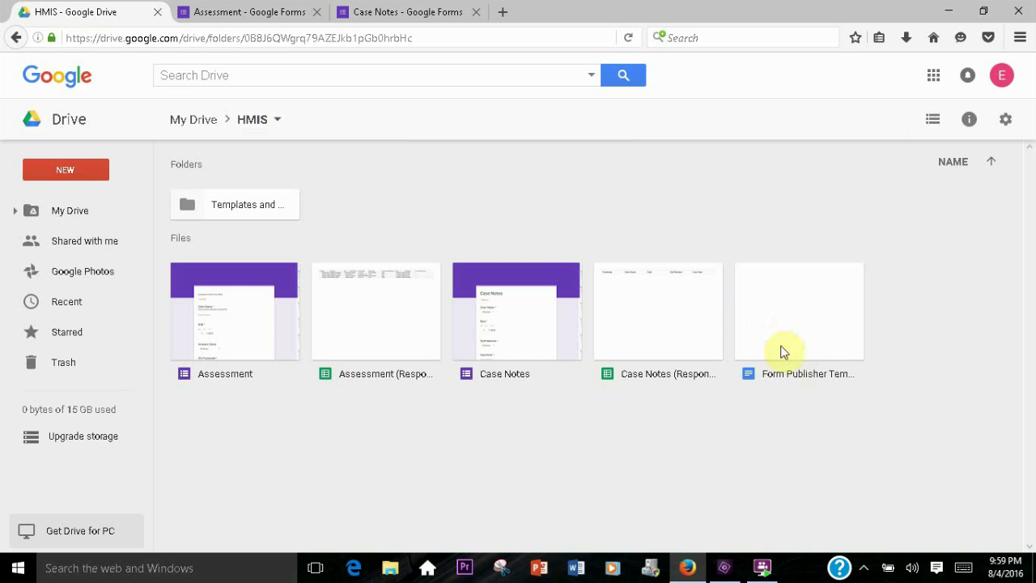
{"action": "double_click", "coordinate": [793, 305]}
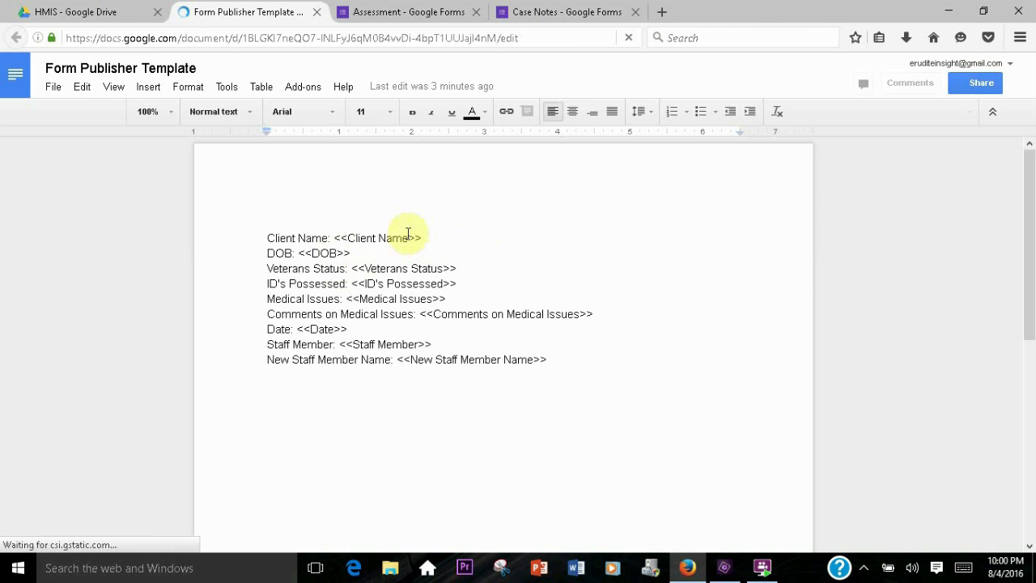
{"action": "double_click", "coordinate": [268, 238]}
{"action": "left_click", "coordinate": [269, 238]}
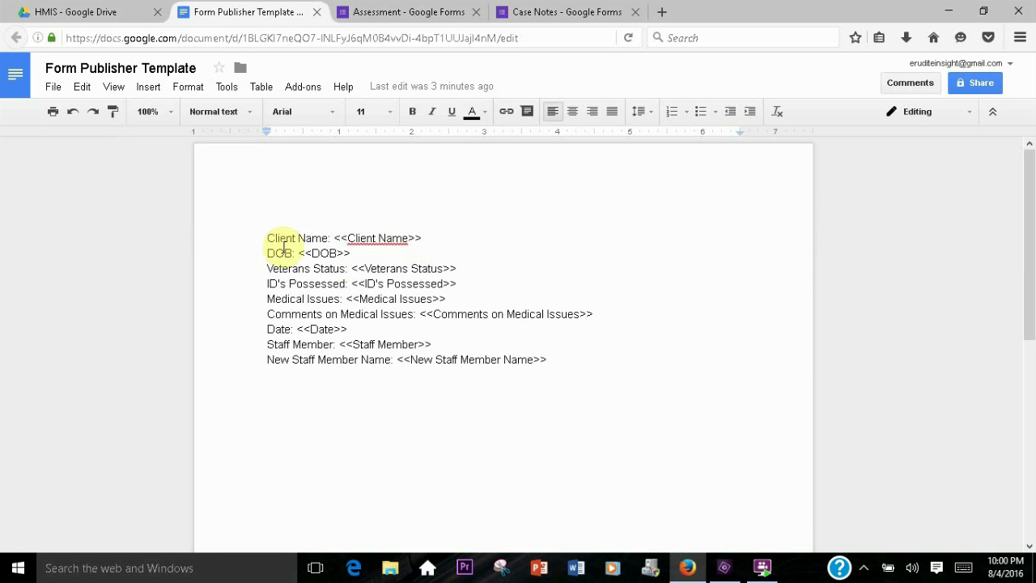
Compare the template's <<marker>> placeholders with the Assessment form's question titles, such as Client Name
{"action": "left_click", "coordinate": [397, 14]}
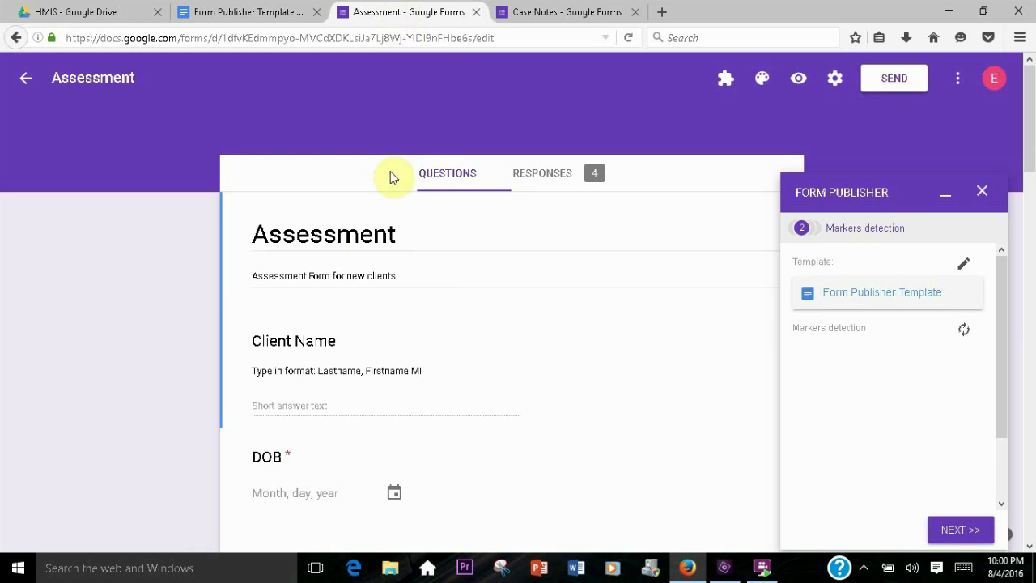
{"action": "left_click", "coordinate": [254, 338]}
{"action": "left_click_drag", "start_coordinate": [269, 337], "coordinate": [341, 342]}
{"action": "left_click", "coordinate": [338, 343]}
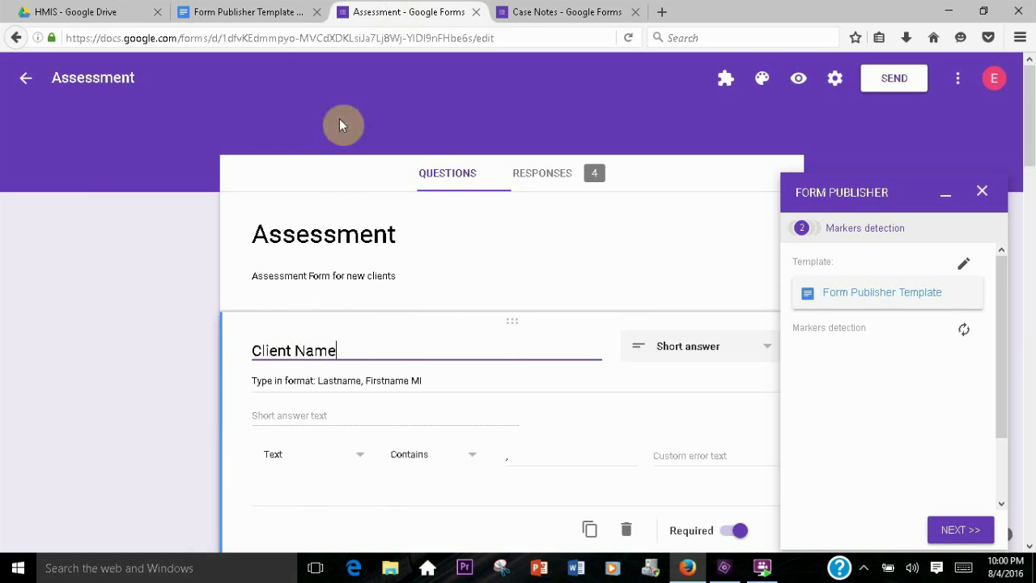
{"action": "left_click", "coordinate": [257, 11]}
{"action": "left_click", "coordinate": [269, 237]}
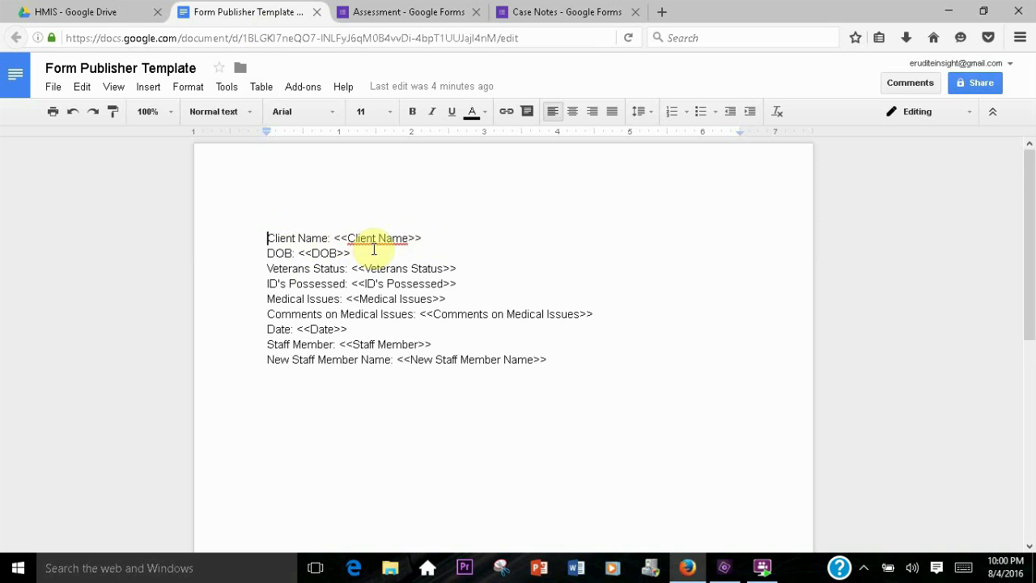
{"action": "left_click", "coordinate": [388, 16]}
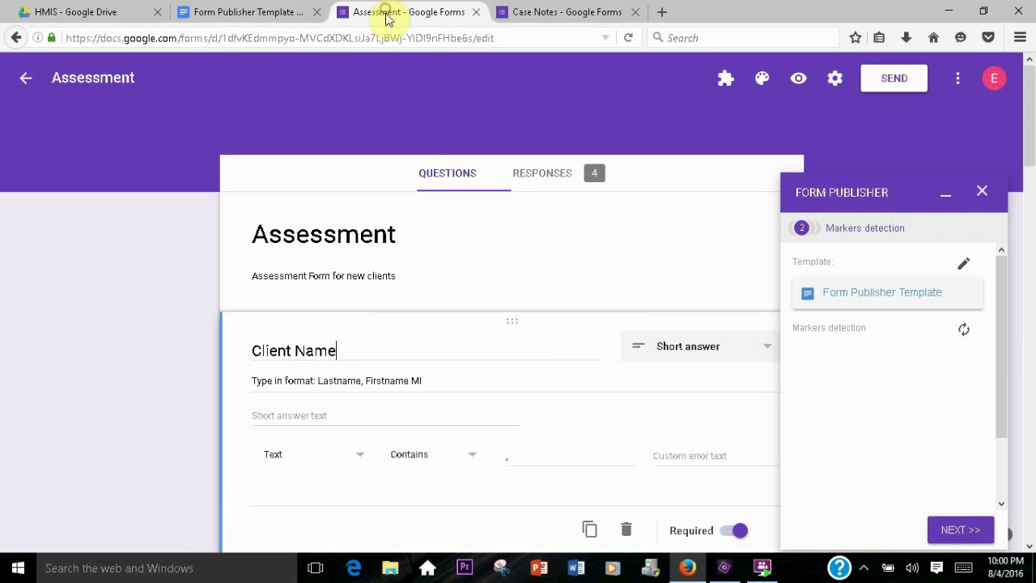
{"action": "left_click", "coordinate": [319, 381]}
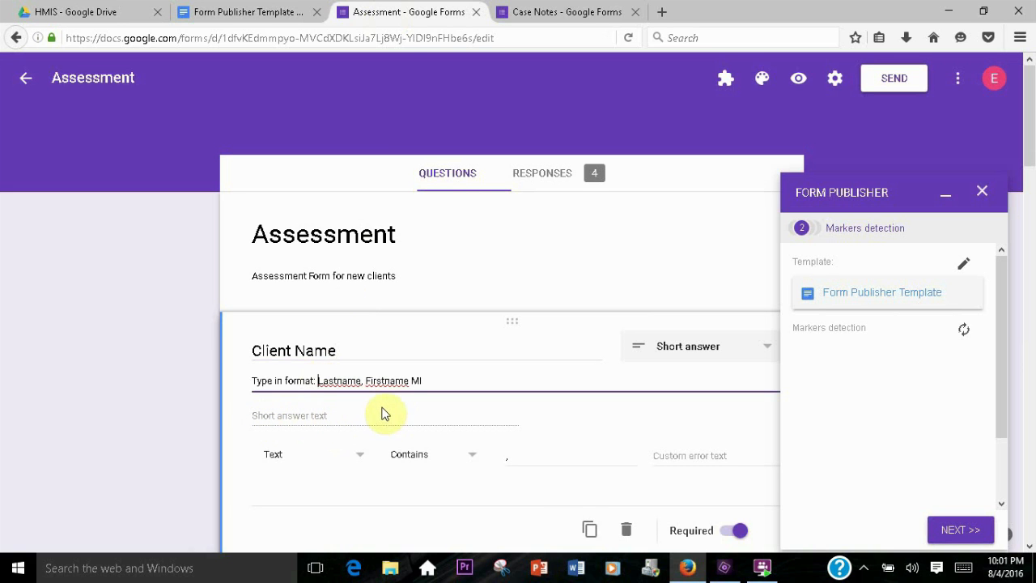
{"action": "left_click", "coordinate": [251, 14]}
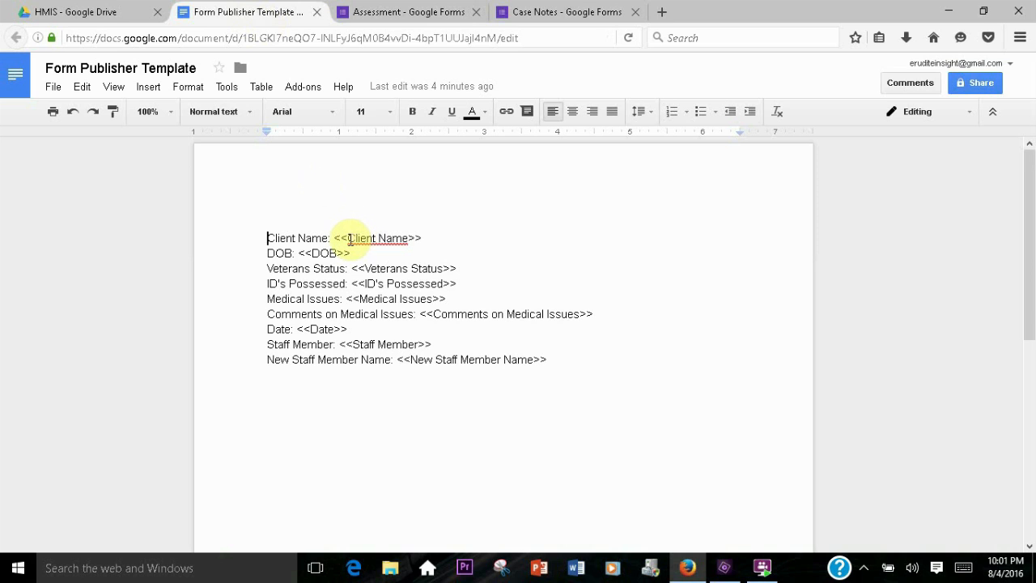
{"action": "left_click_drag", "start_coordinate": [347, 238], "coordinate": [412, 239]}
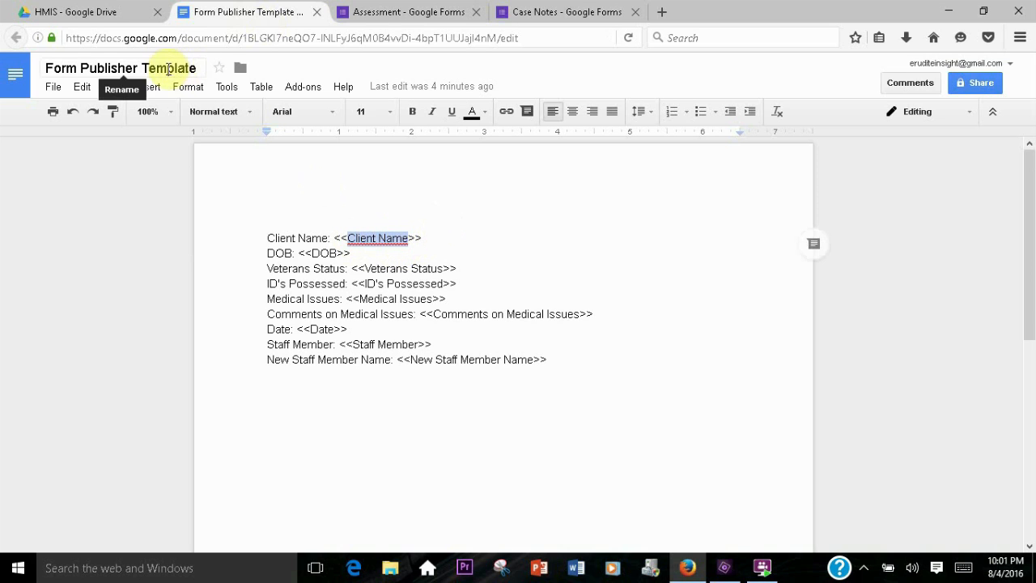
{"action": "left_click", "coordinate": [333, 239]}
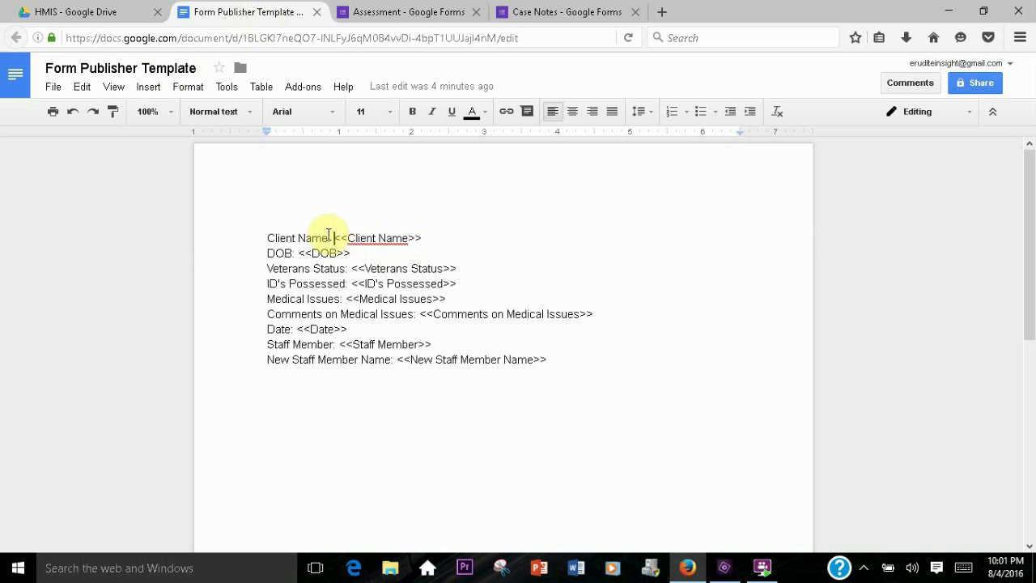
Add blank lines below the Client Name line and make that line bold at size 24
{"action": "left_click", "coordinate": [265, 254]}
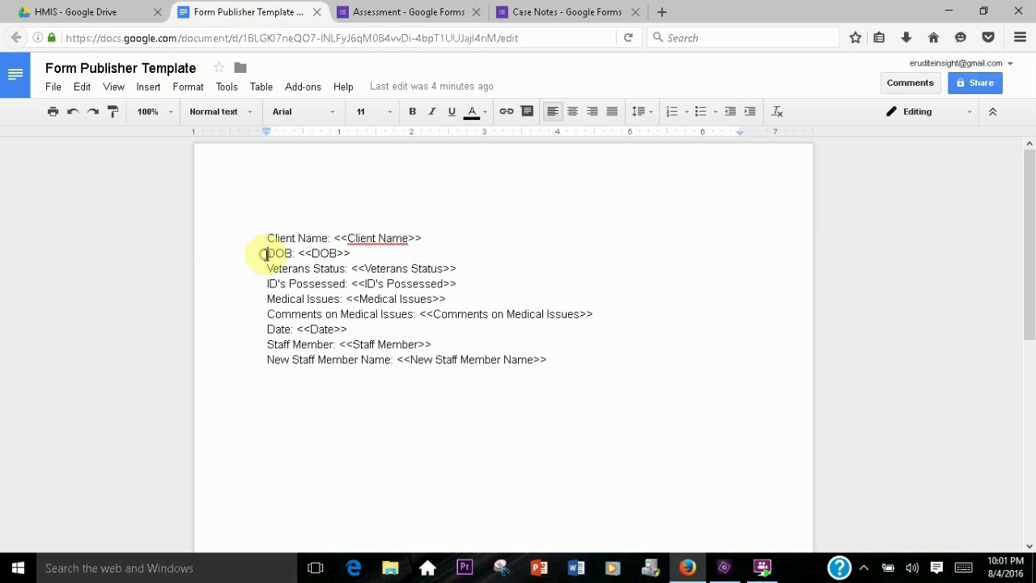
{"action": "key", "text": "Return"}
{"action": "key", "text": "Return"}
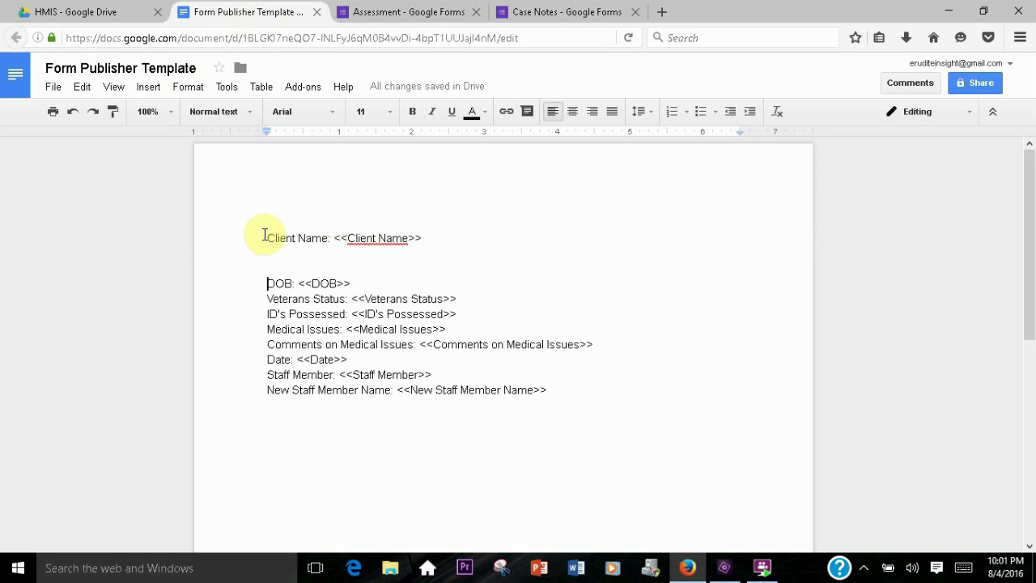
{"action": "left_click_drag", "start_coordinate": [265, 236], "coordinate": [331, 235]}
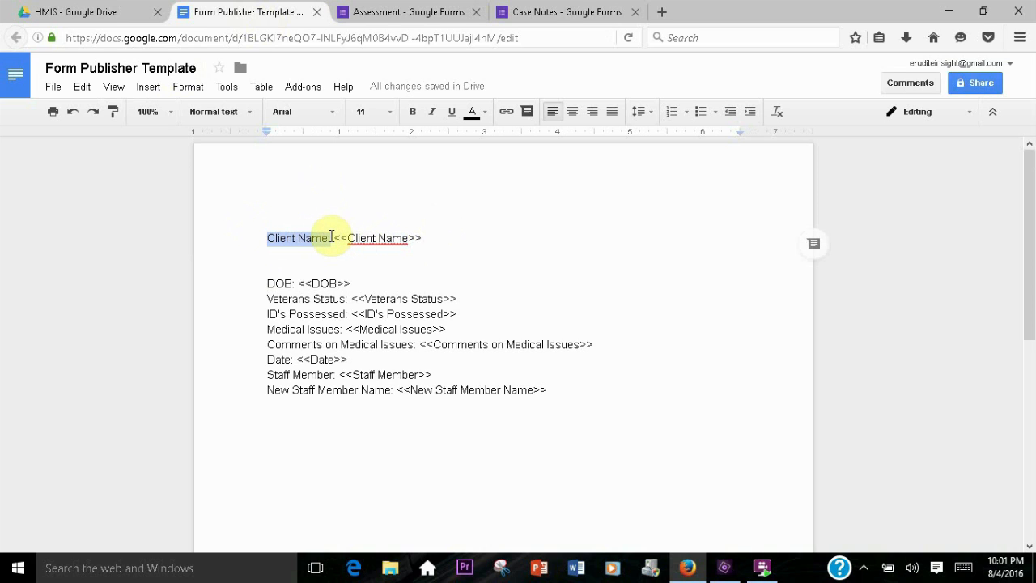
{"action": "key", "text": "shift+End"}
{"action": "left_click", "coordinate": [412, 111]}
{"action": "left_click", "coordinate": [390, 112]}
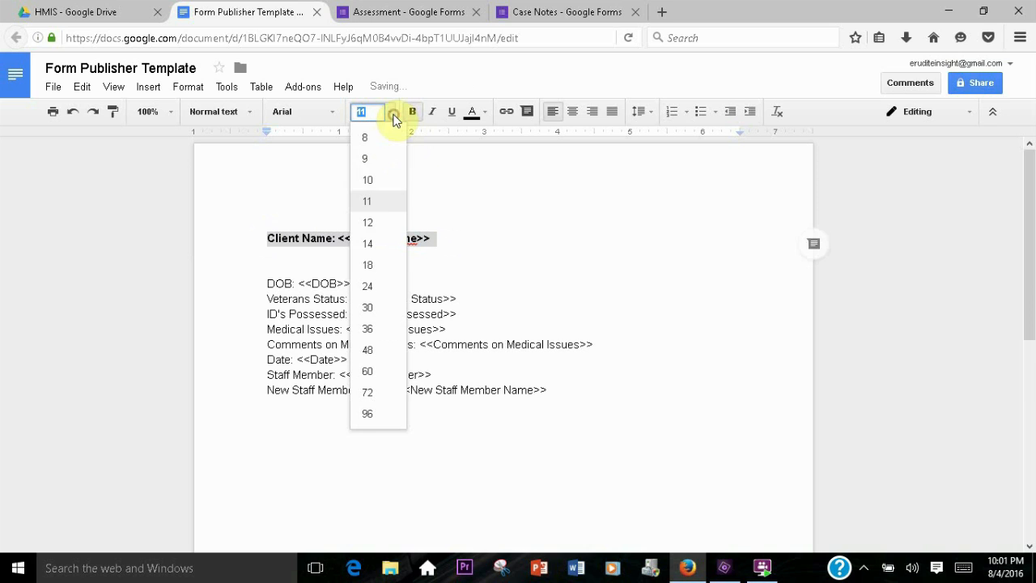
{"action": "left_click", "coordinate": [371, 287]}
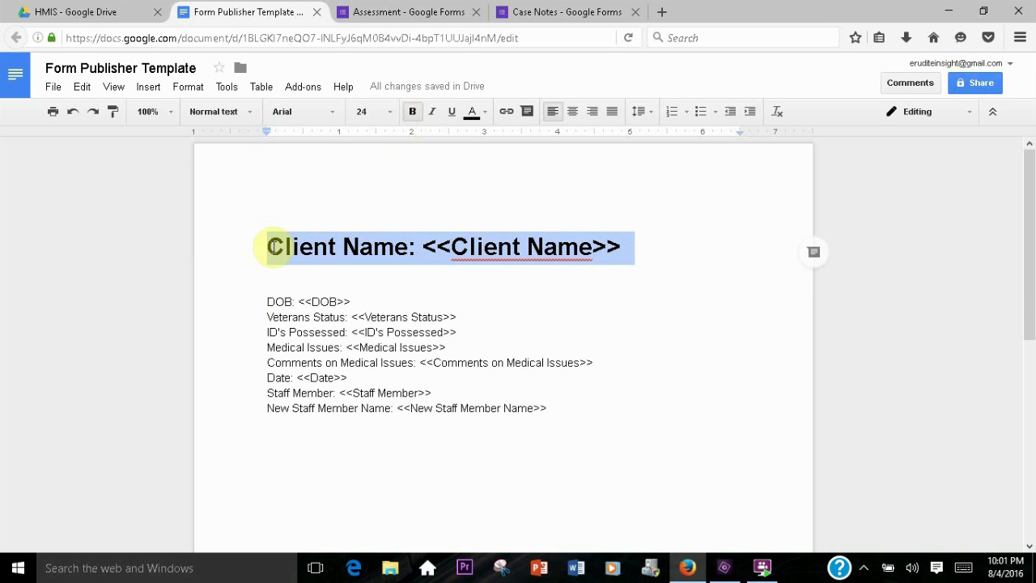
Bold the field labels from DOB through New Staff Member Name in the template
{"action": "left_click", "coordinate": [274, 246]}
{"action": "left_click_drag", "start_coordinate": [262, 302], "coordinate": [352, 318]}
{"action": "left_click", "coordinate": [412, 111]}
{"action": "key", "text": "ctrl+b"}
{"action": "left_click_drag", "start_coordinate": [264, 331], "coordinate": [353, 333]}
{"action": "key", "text": "ctrl+b"}
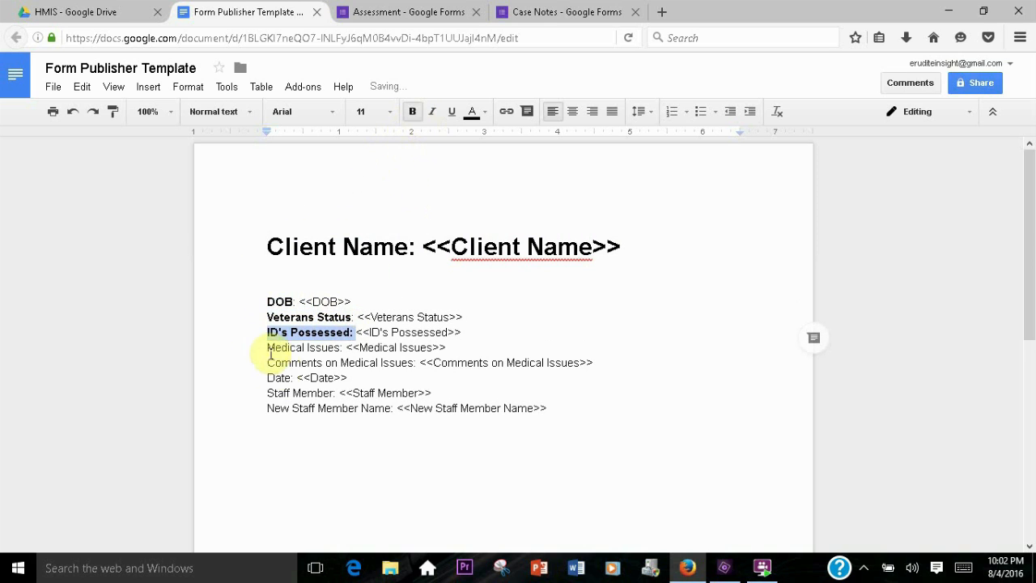
{"action": "left_click_drag", "start_coordinate": [268, 348], "coordinate": [352, 349]}
{"action": "left_click", "coordinate": [413, 111]}
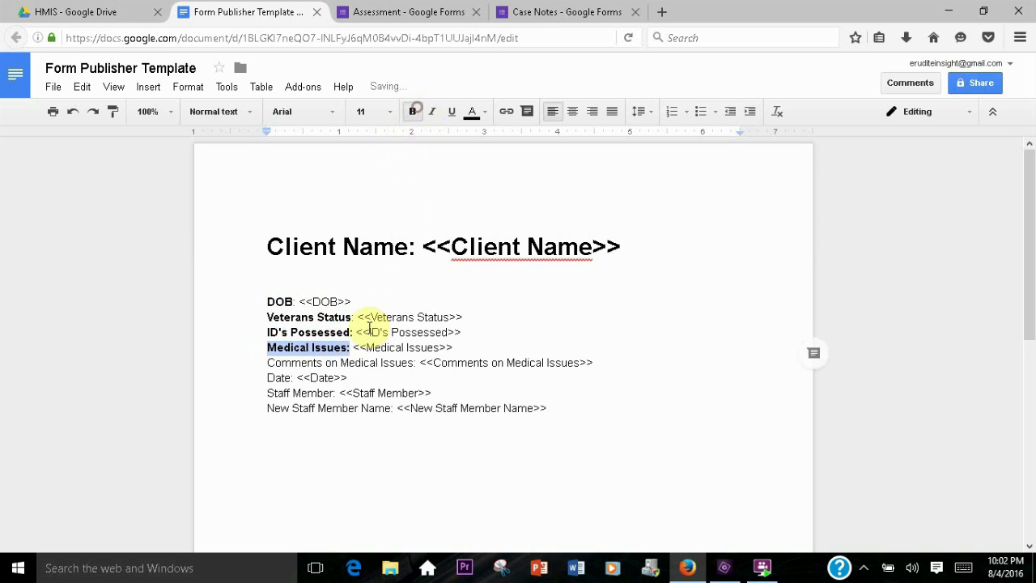
{"action": "left_click_drag", "start_coordinate": [267, 363], "coordinate": [427, 363]}
{"action": "key", "text": "ctrl+b"}
{"action": "left_click_drag", "start_coordinate": [267, 378], "coordinate": [304, 377]}
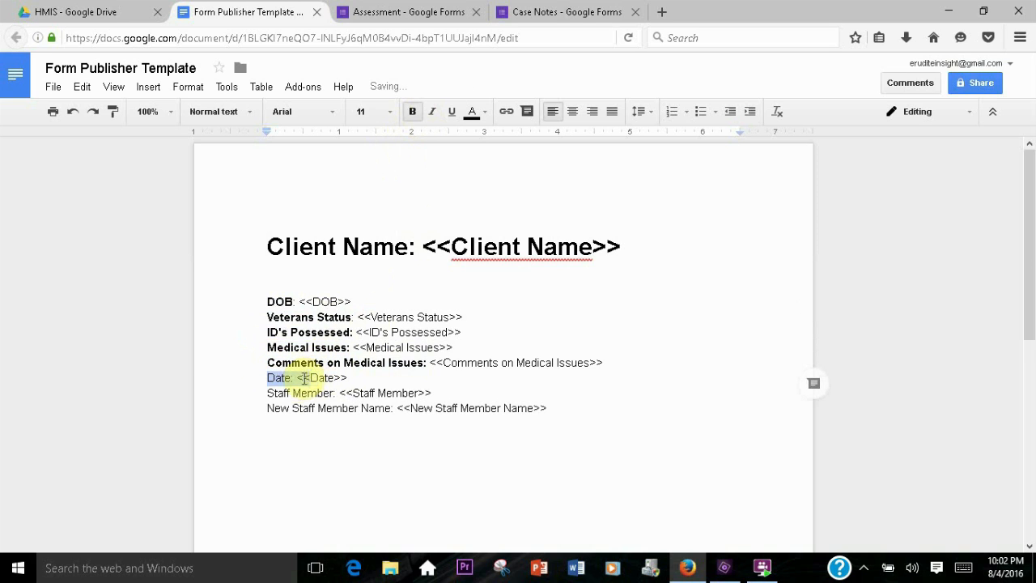
{"action": "left_click", "coordinate": [412, 111]}
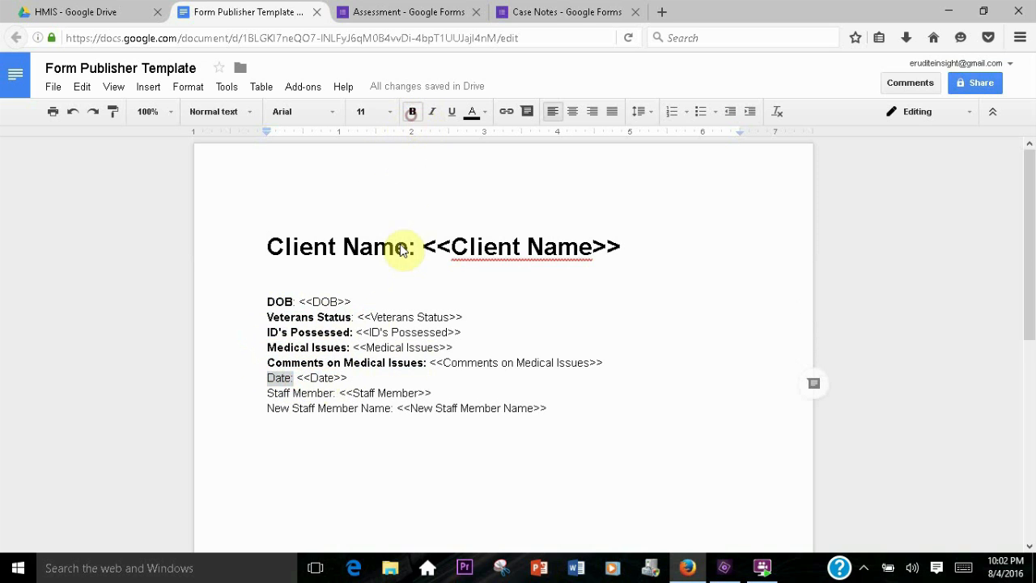
{"action": "left_click_drag", "start_coordinate": [268, 393], "coordinate": [402, 408]}
{"action": "key", "text": "ctrl+b"}
{"action": "key", "text": "ctrl+b"}
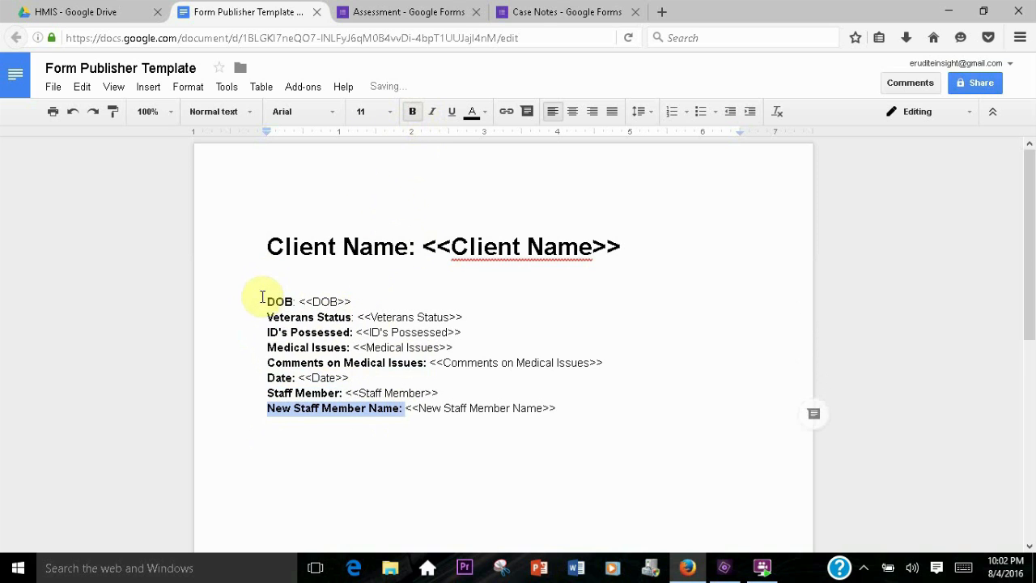
Insert an underlined Assessment heading above the DOB line
{"action": "left_click", "coordinate": [263, 300]}
{"action": "key", "text": "Return"}
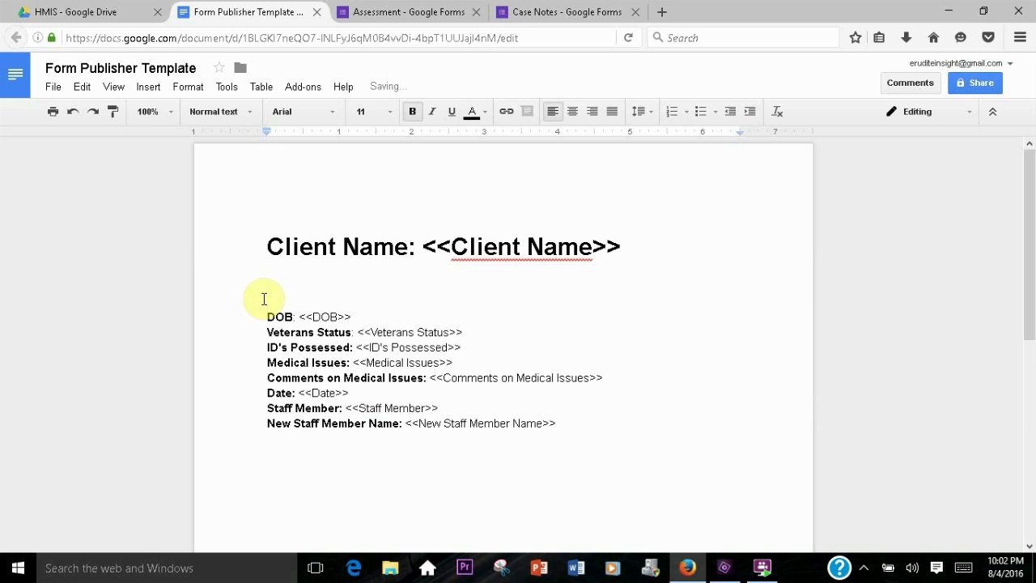
{"action": "type", "text": "Assessment"}
{"action": "key", "text": "shift+Home"}
{"action": "left_click", "coordinate": [187, 87]}
{"action": "left_click", "coordinate": [206, 154]}
Add a Case Notes heading below the field list and format it bold, underlined, size 18
{"action": "left_click", "coordinate": [565, 440]}
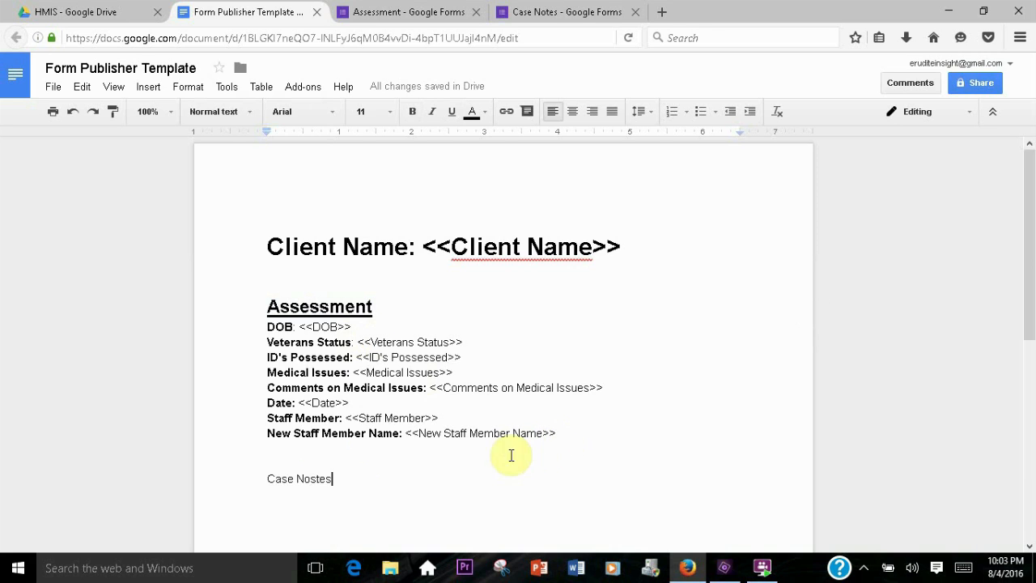
{"action": "key", "text": "BackSpace"}
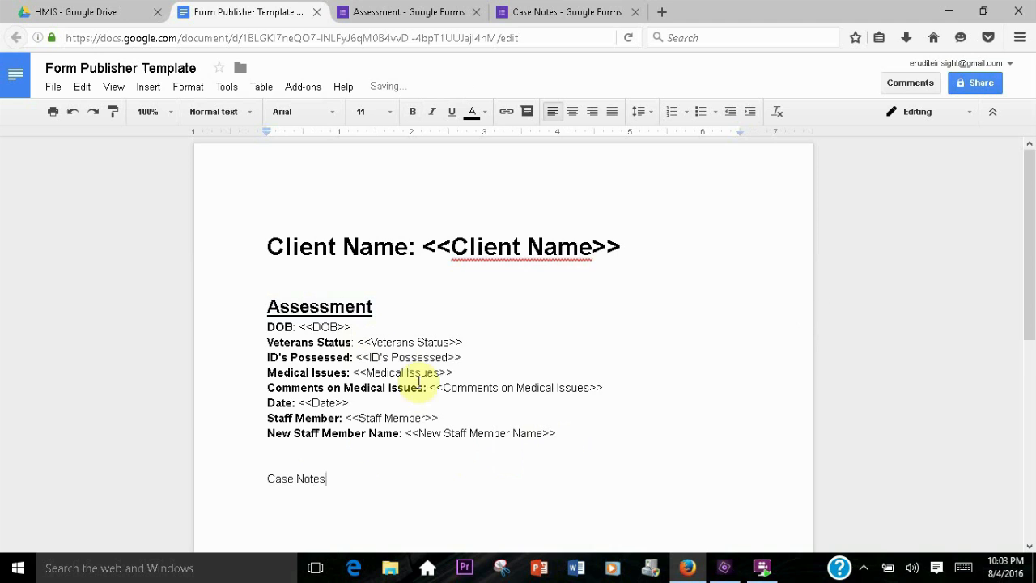
{"action": "scroll", "coordinate": [404, 359], "scroll_direction": "down", "scroll_amount": 2}
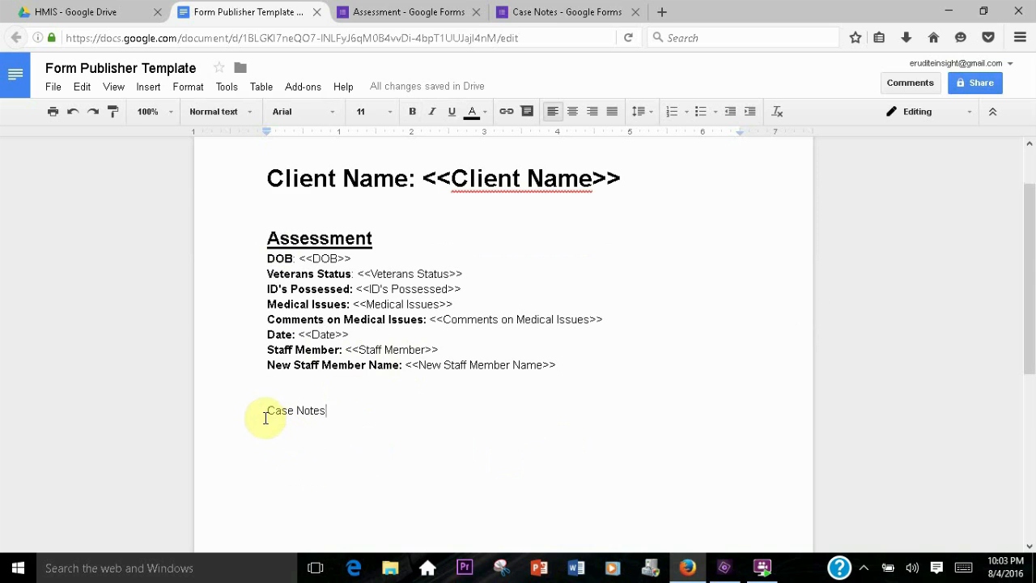
{"action": "left_click_drag", "start_coordinate": [265, 410], "coordinate": [326, 410]}
{"action": "left_click", "coordinate": [388, 110]}
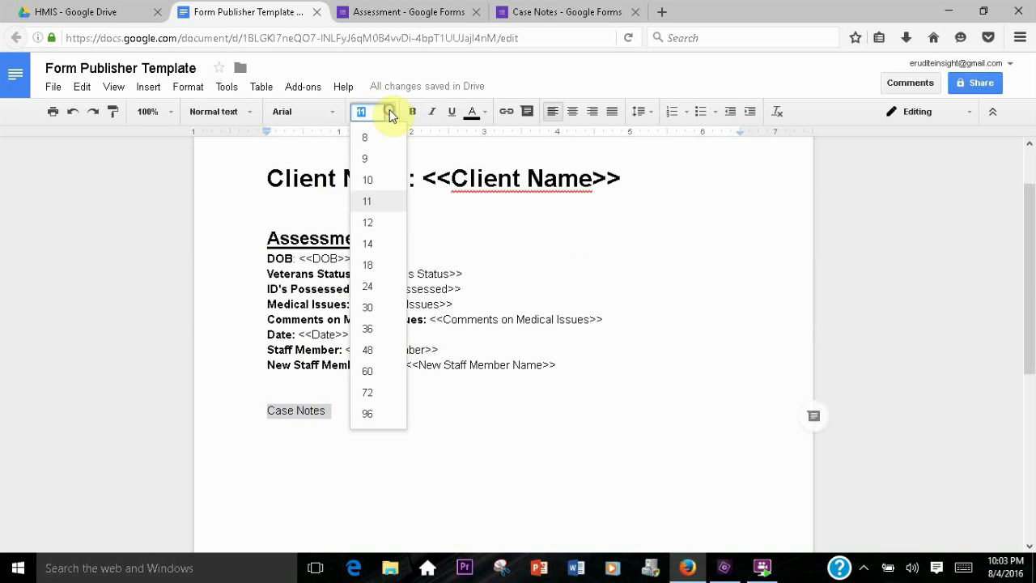
{"action": "left_click", "coordinate": [366, 266]}
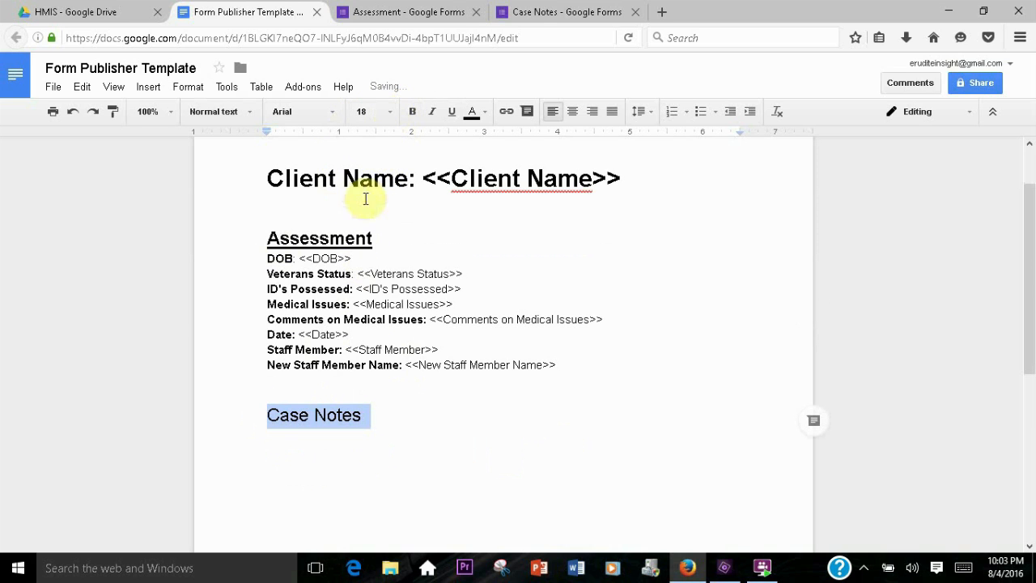
{"action": "left_click", "coordinate": [411, 111]}
{"action": "left_click", "coordinate": [451, 111]}
{"action": "left_click", "coordinate": [276, 437]}
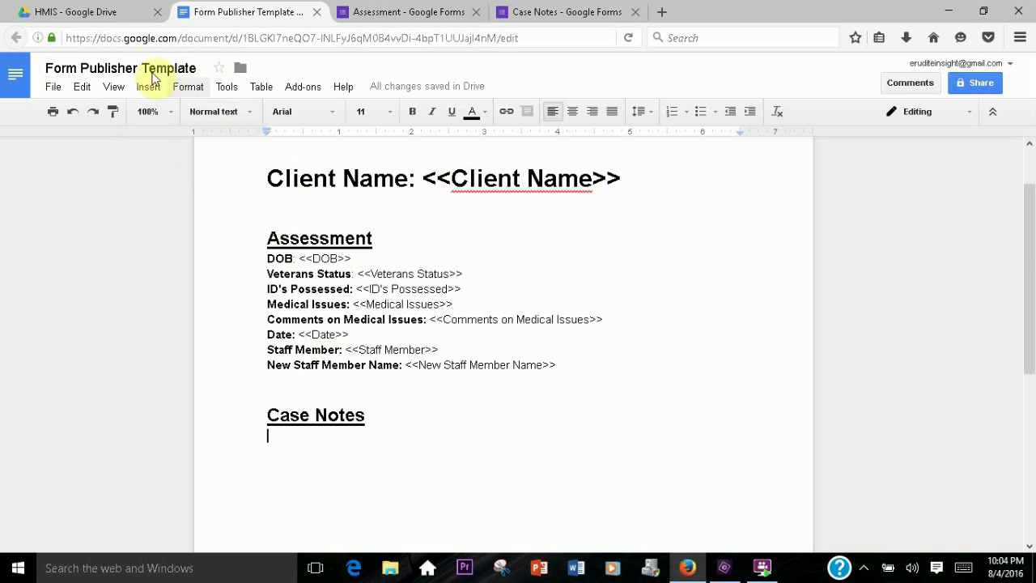
Rename the template document as <<Client Name>>
{"action": "left_click", "coordinate": [44, 69]}
{"action": "left_click_drag", "start_coordinate": [44, 69], "coordinate": [197, 66]}
{"action": "key", "text": "BackSpace"}
{"action": "type", "text": "<<"}
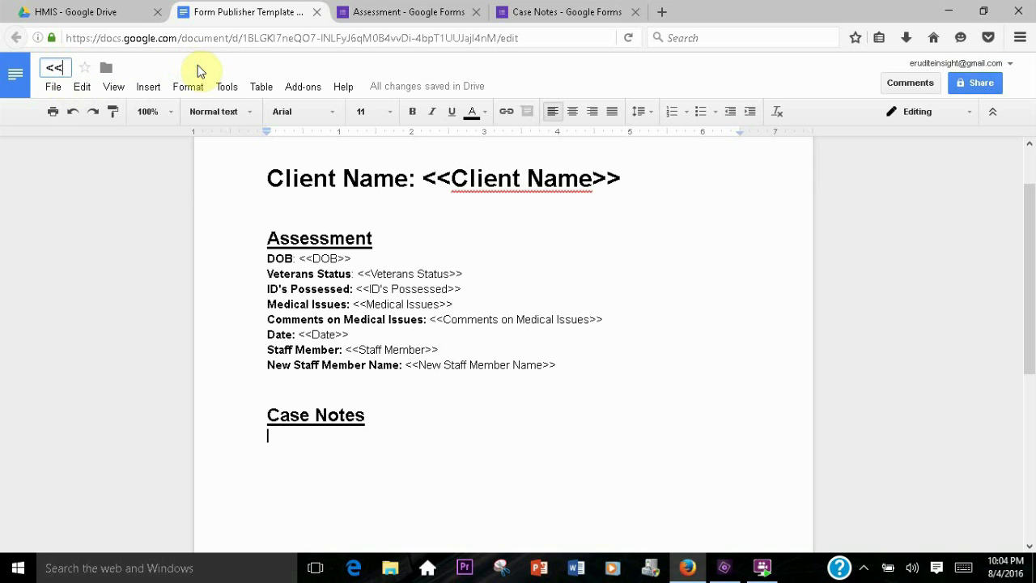
{"action": "type", "text": "Client Name>>"}
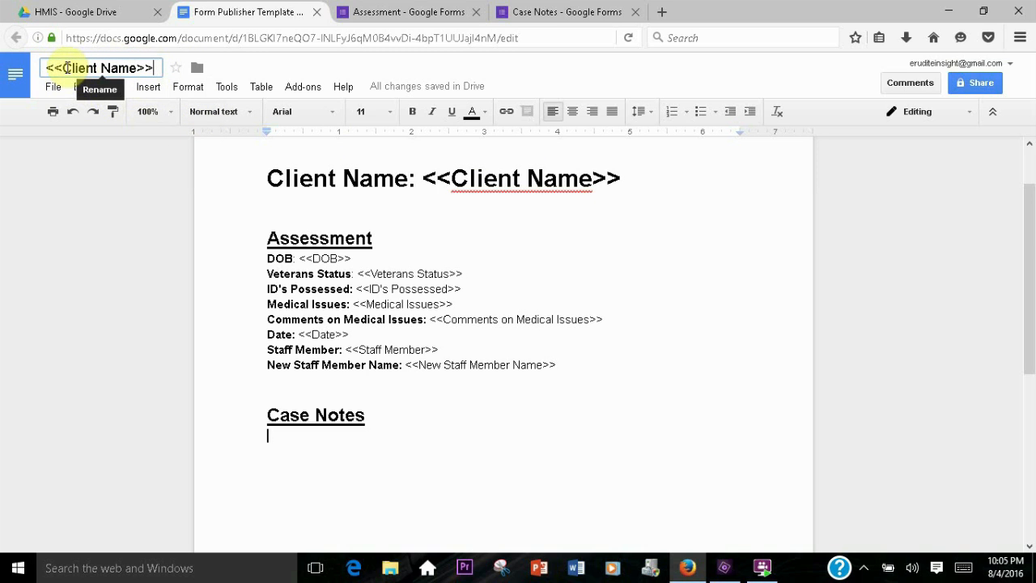
{"action": "left_click_drag", "start_coordinate": [453, 178], "coordinate": [590, 166]}
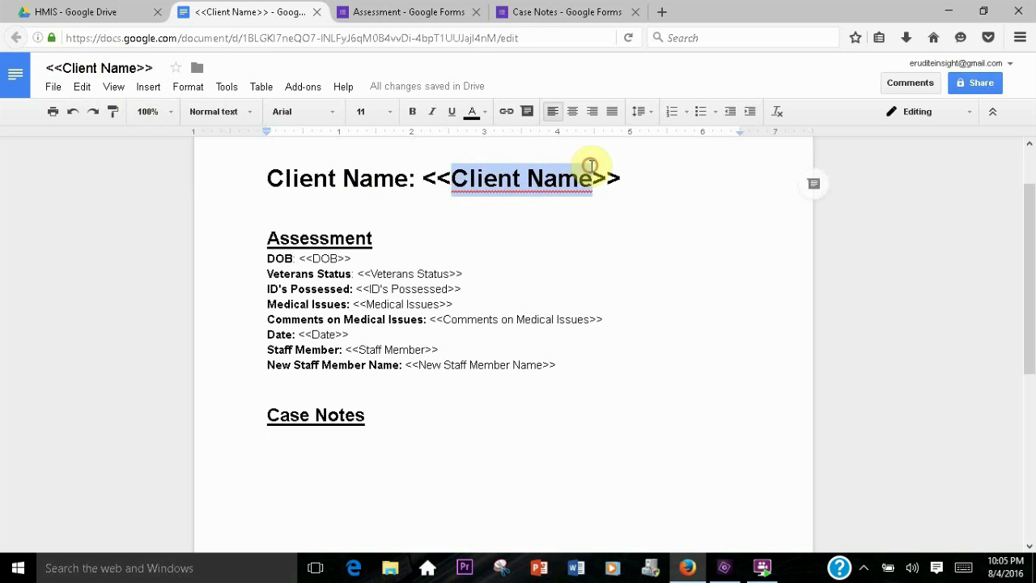
{"action": "left_click", "coordinate": [398, 12]}
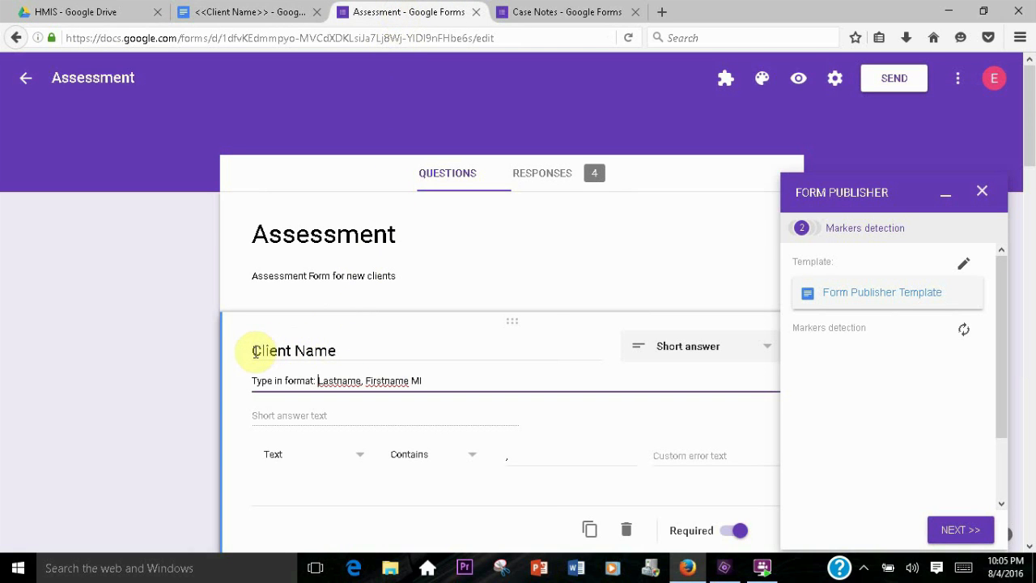
Select the <<Client Name>> document as the Form Publisher template
{"action": "left_click_drag", "start_coordinate": [255, 350], "coordinate": [343, 347]}
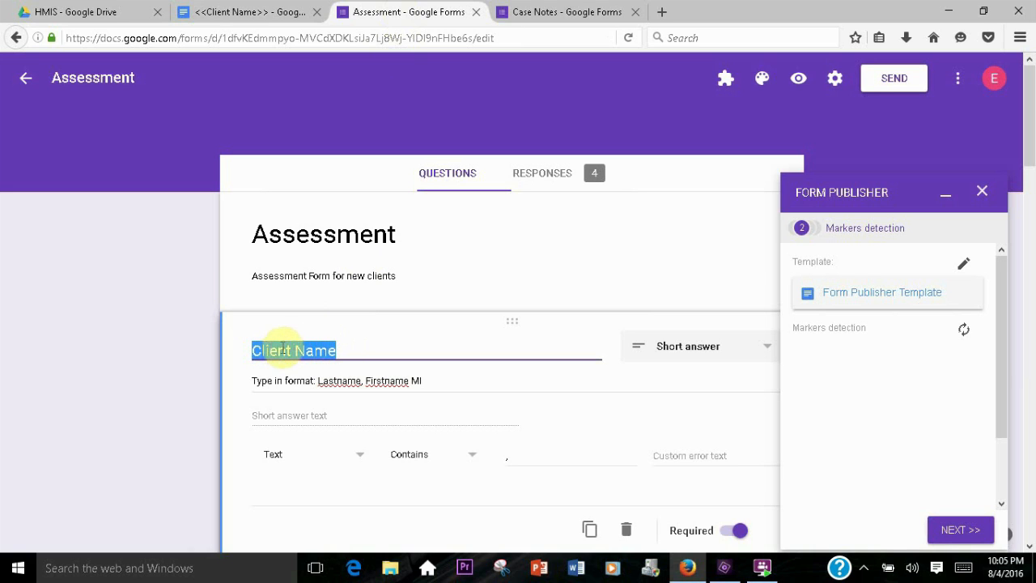
{"action": "left_click_drag", "start_coordinate": [338, 350], "coordinate": [257, 351]}
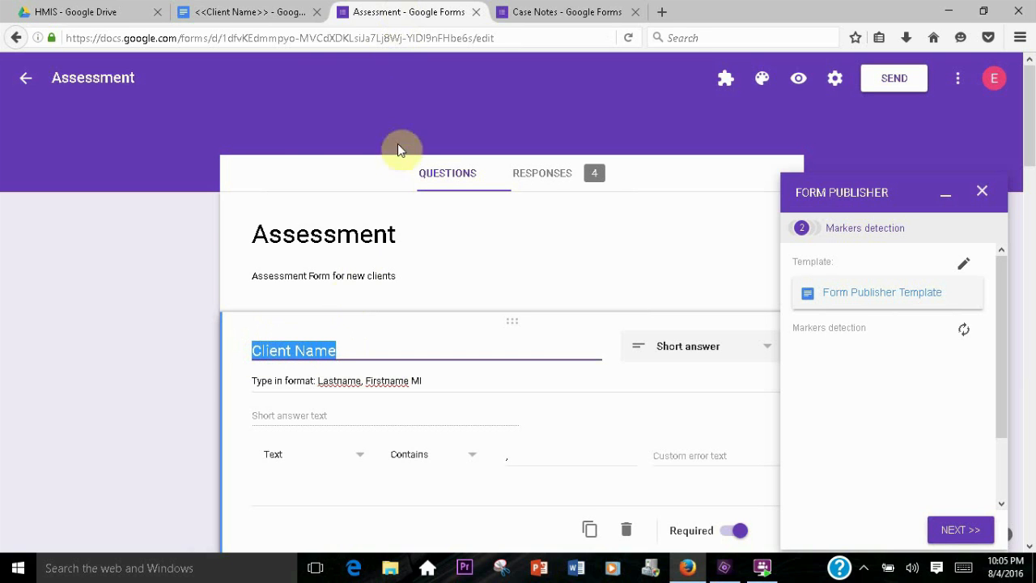
{"action": "left_click", "coordinate": [243, 11]}
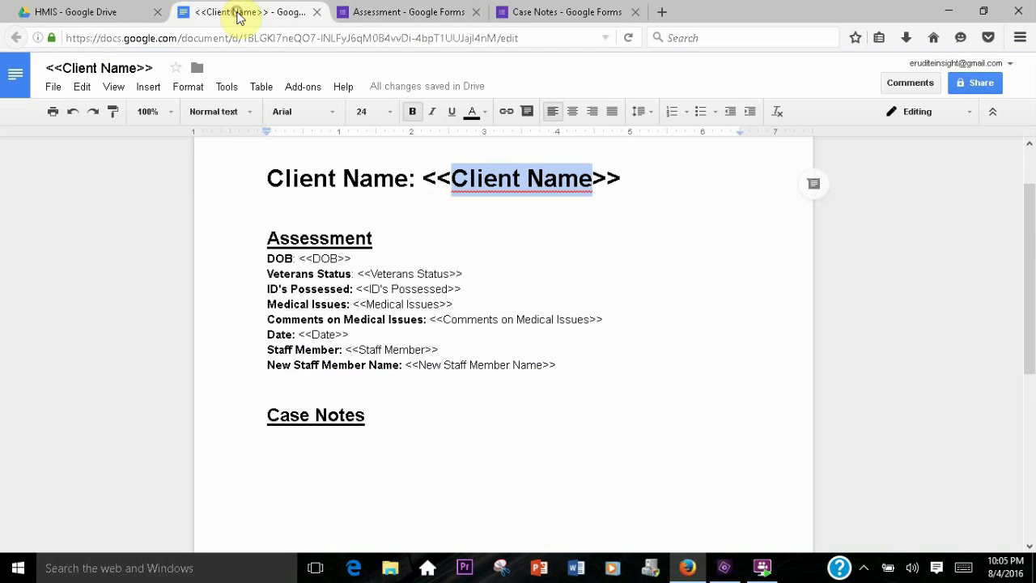
{"action": "left_click", "coordinate": [409, 178]}
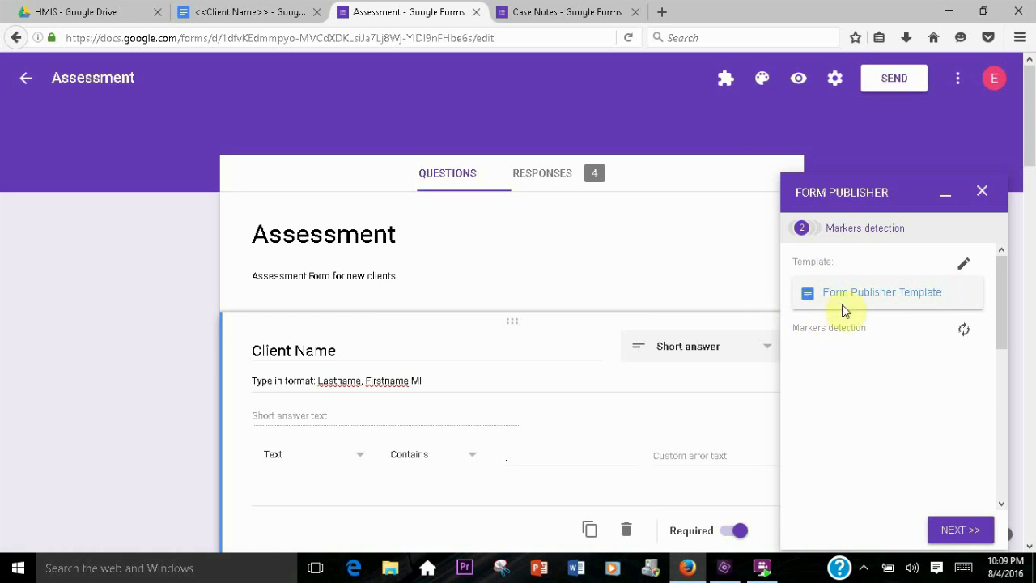
{"action": "left_click", "coordinate": [962, 265]}
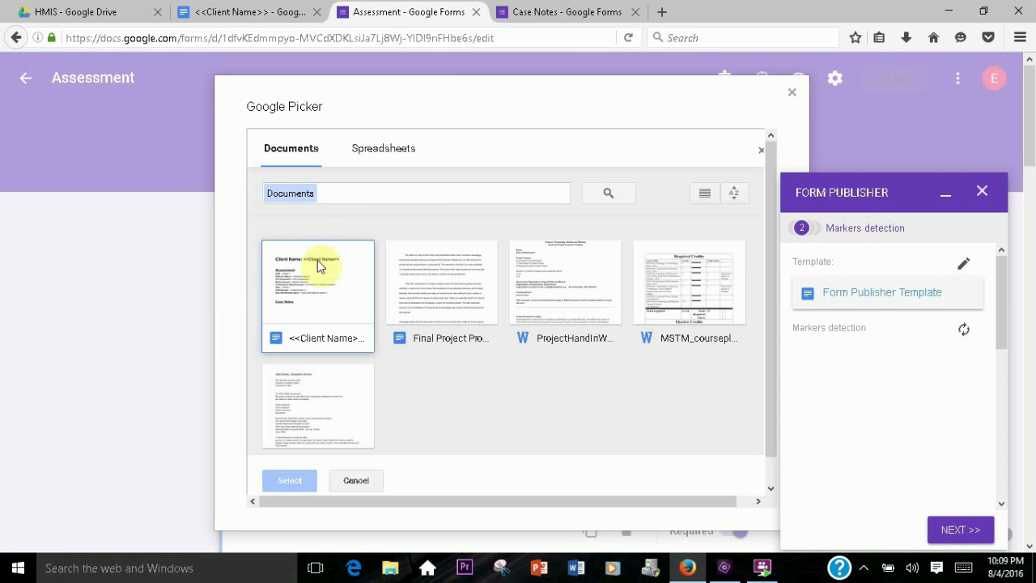
{"action": "left_click", "coordinate": [320, 314]}
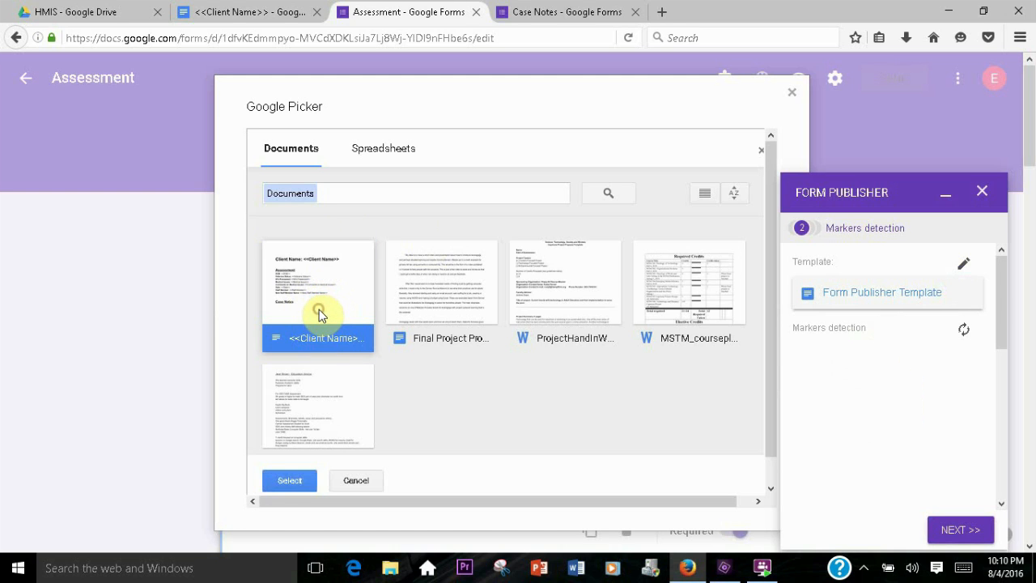
{"action": "left_click", "coordinate": [293, 479]}
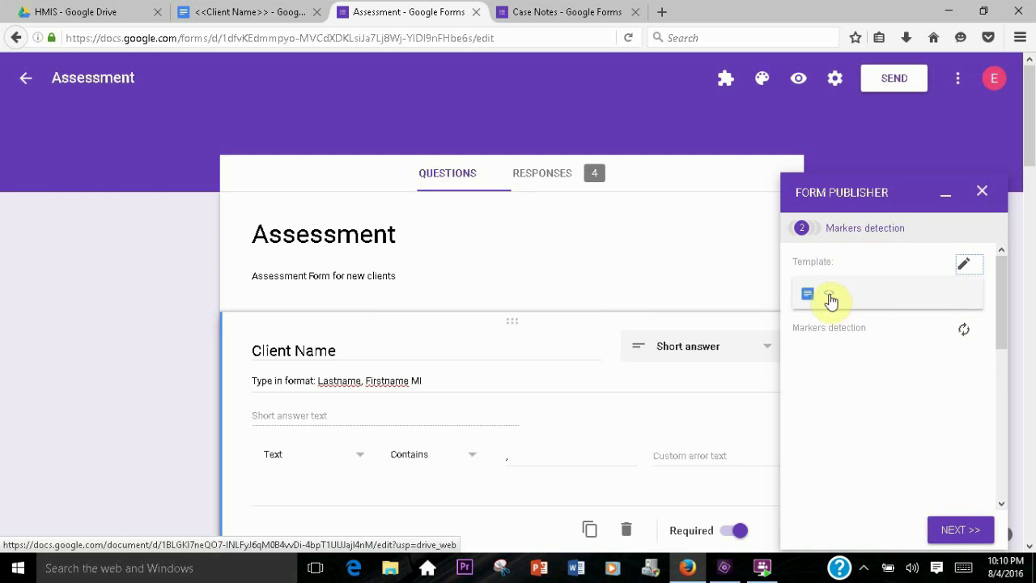
Review the markers detected from the template against the form questions
{"action": "mouse_move", "coordinate": [994, 318]}
{"action": "left_mouse_down"}
{"action": "mouse_move", "coordinate": [995, 365]}
{"action": "mouse_move", "coordinate": [981, 387]}
{"action": "left_mouse_up"}
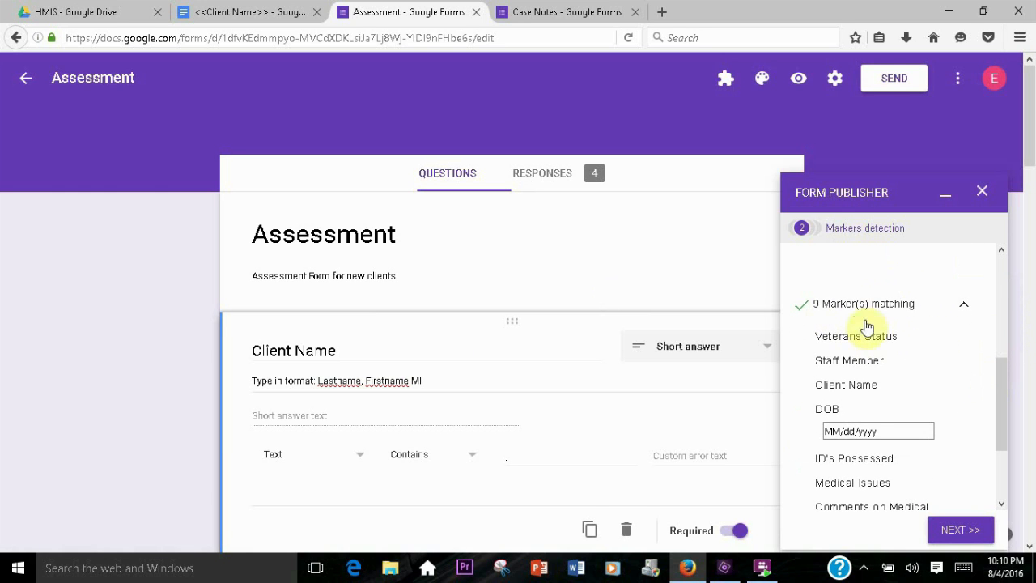
{"action": "left_click_drag", "start_coordinate": [848, 386], "coordinate": [859, 458]}
{"action": "left_click", "coordinate": [860, 458]}
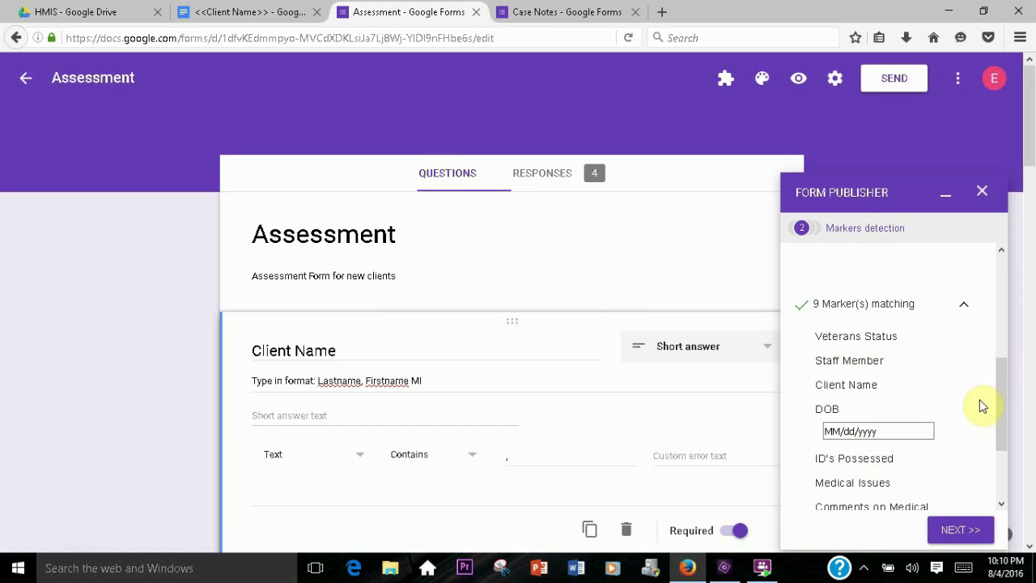
{"action": "mouse_move", "coordinate": [998, 393]}
{"action": "left_mouse_down"}
{"action": "mouse_move", "coordinate": [1010, 485]}
{"action": "mouse_move", "coordinate": [994, 263]}
{"action": "mouse_move", "coordinate": [1019, 373]}
{"action": "mouse_move", "coordinate": [1006, 298]}
{"action": "mouse_move", "coordinate": [1008, 363]}
{"action": "left_mouse_up"}
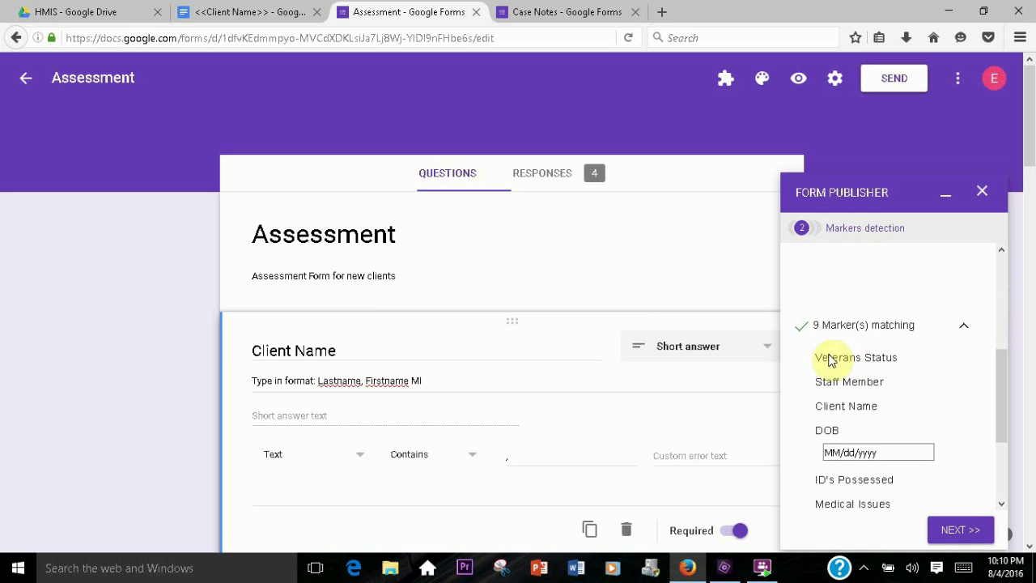
Remove the trailing s from Veterans in the Veterans Status marker of the template
{"action": "left_click", "coordinate": [244, 11]}
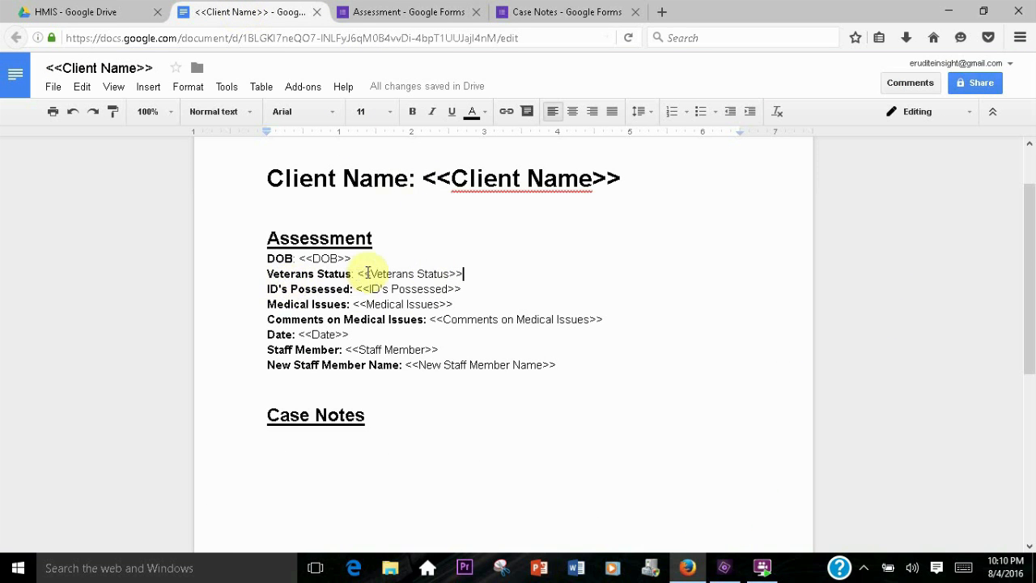
{"action": "left_click_drag", "start_coordinate": [408, 275], "coordinate": [413, 275]}
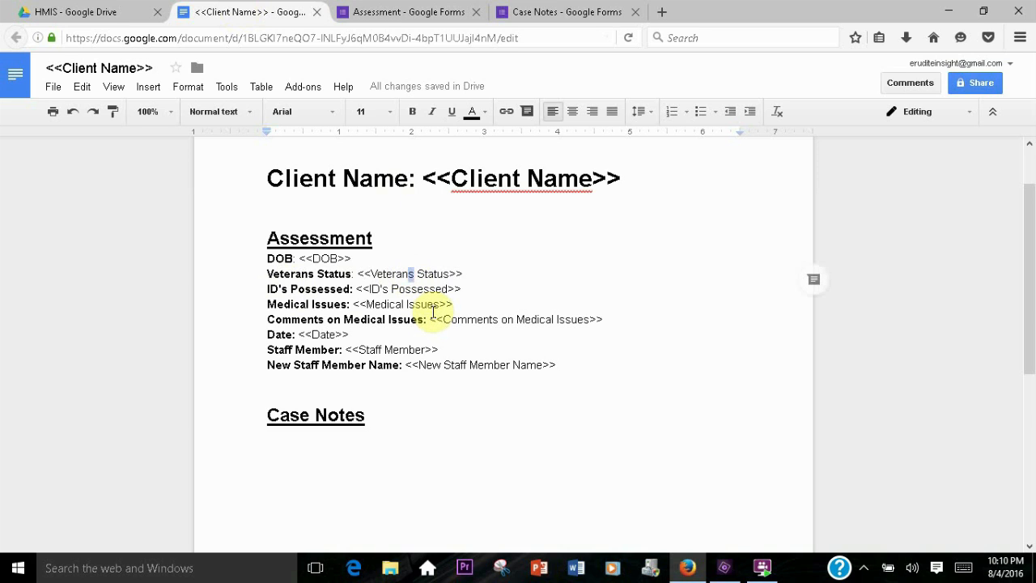
{"action": "key", "text": "BackSpace"}
{"action": "key", "text": "End"}
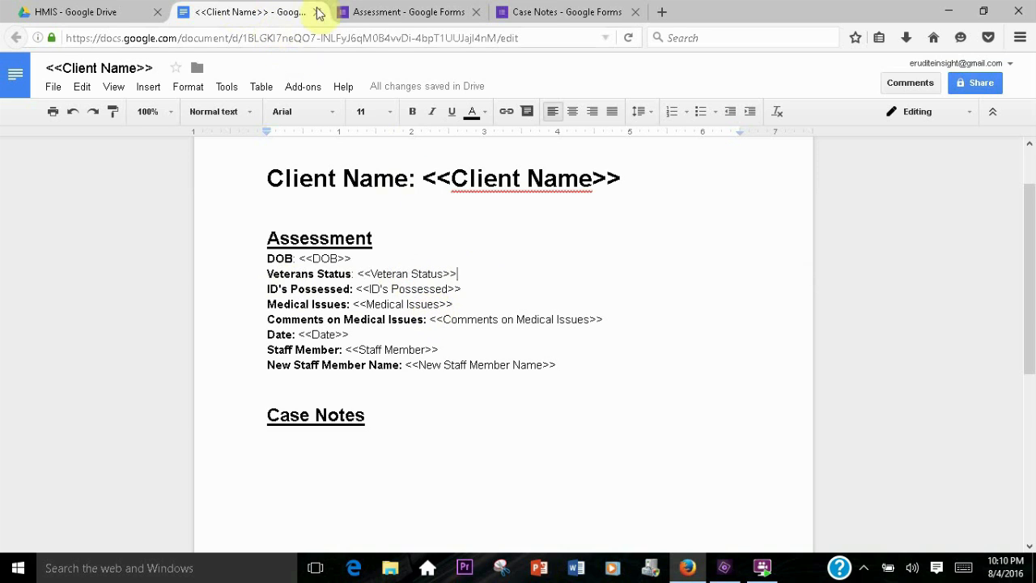
Re-run markers detection and inspect the unmatched questions and markers lists
{"action": "left_click", "coordinate": [415, 10]}
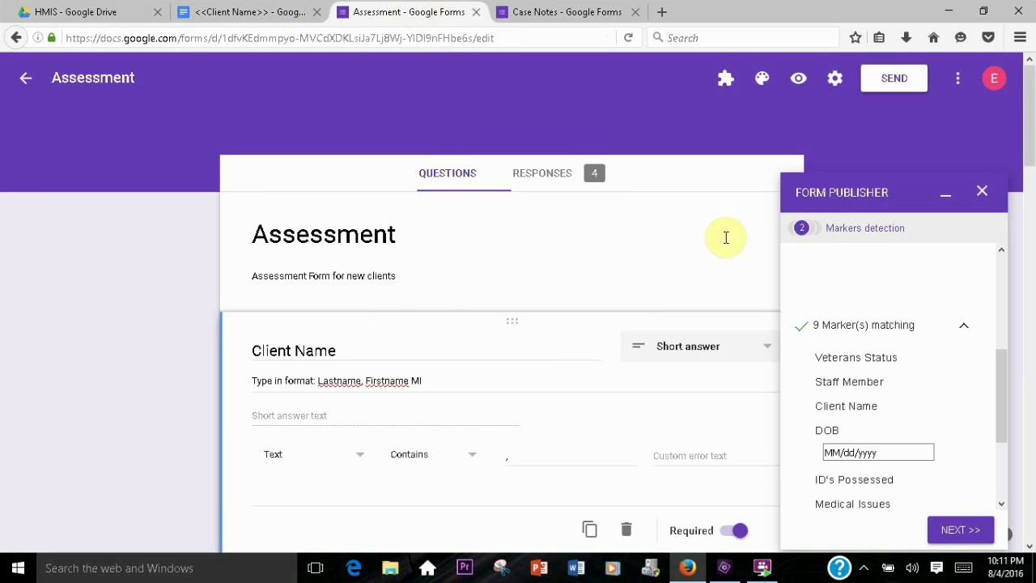
{"action": "left_click_drag", "start_coordinate": [999, 375], "coordinate": [1022, 296]}
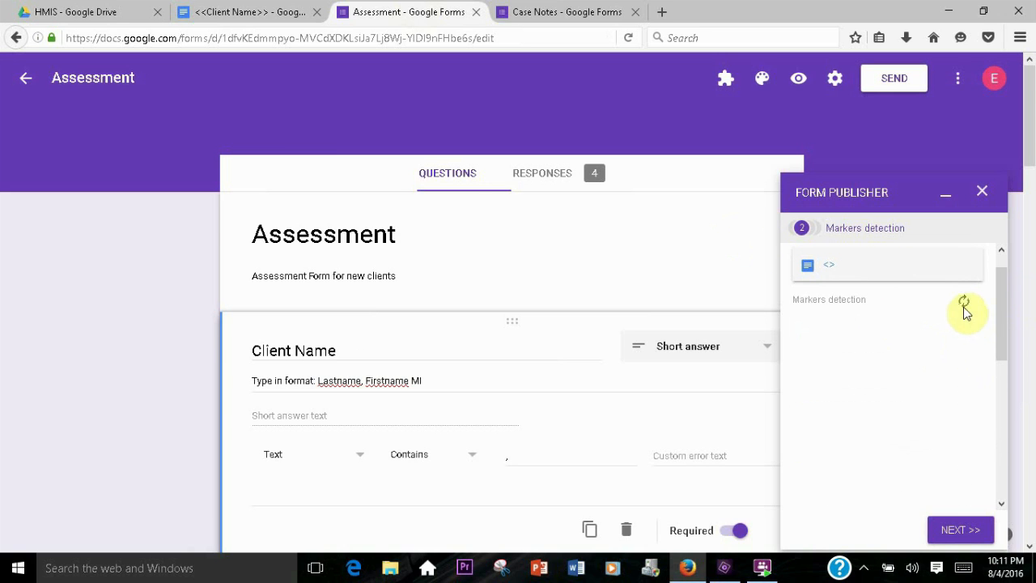
{"action": "left_click", "coordinate": [964, 301]}
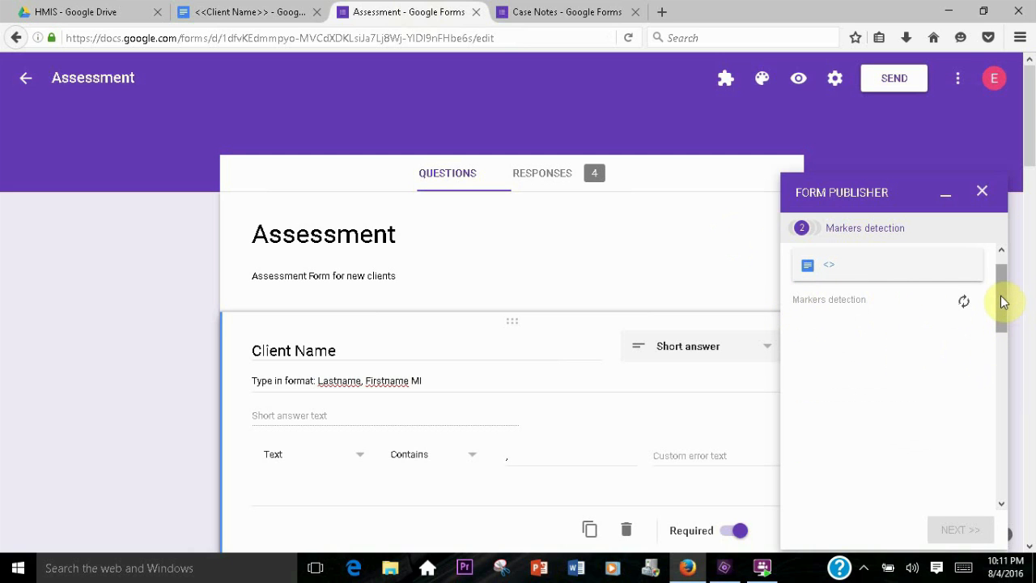
{"action": "left_click_drag", "start_coordinate": [1000, 290], "coordinate": [1003, 354]}
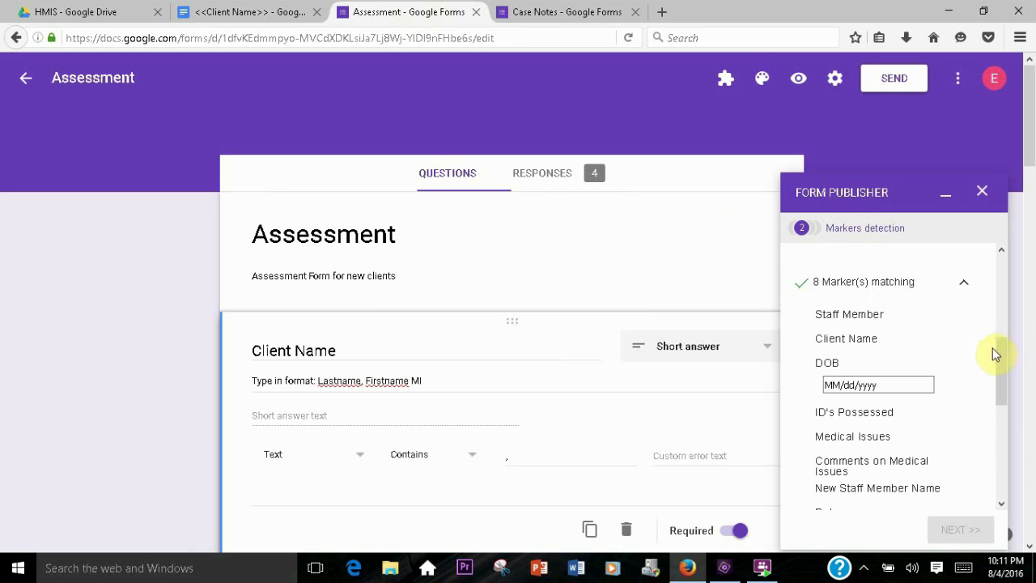
{"action": "left_click_drag", "start_coordinate": [1000, 354], "coordinate": [1000, 415]}
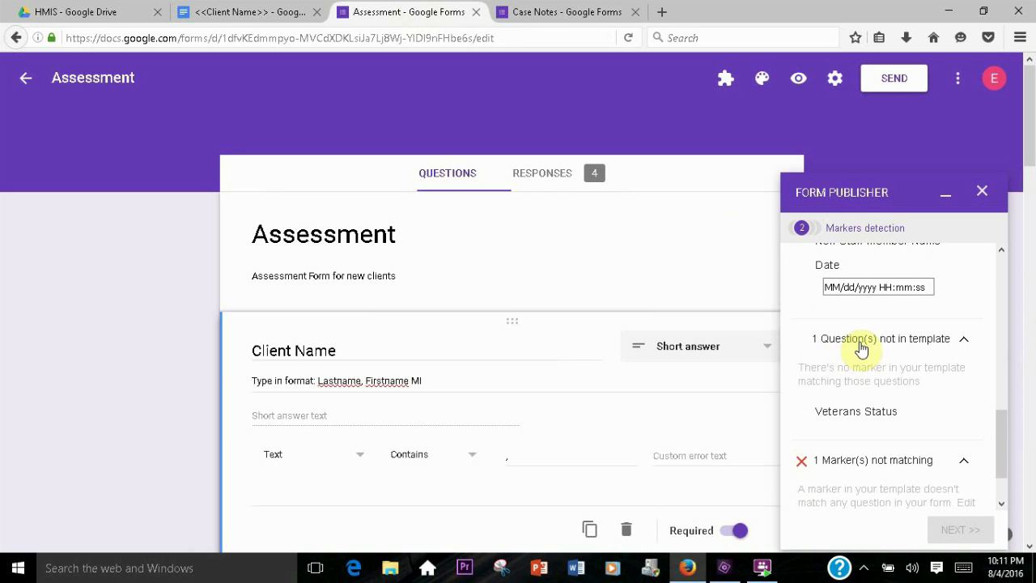
{"action": "scroll", "coordinate": [860, 353], "scroll_direction": "up", "scroll_amount": 1}
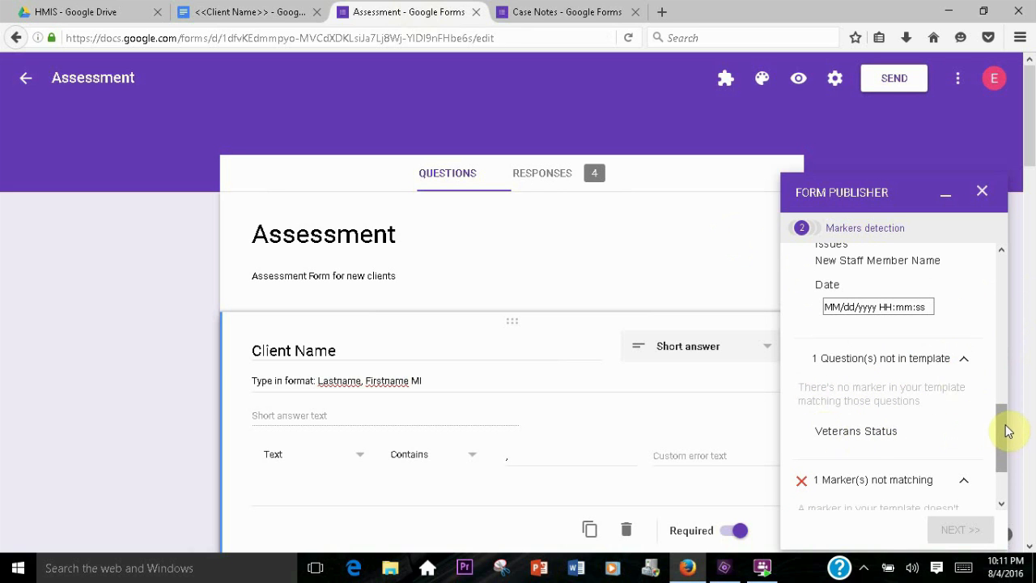
{"action": "left_click_drag", "start_coordinate": [1000, 427], "coordinate": [1000, 450]}
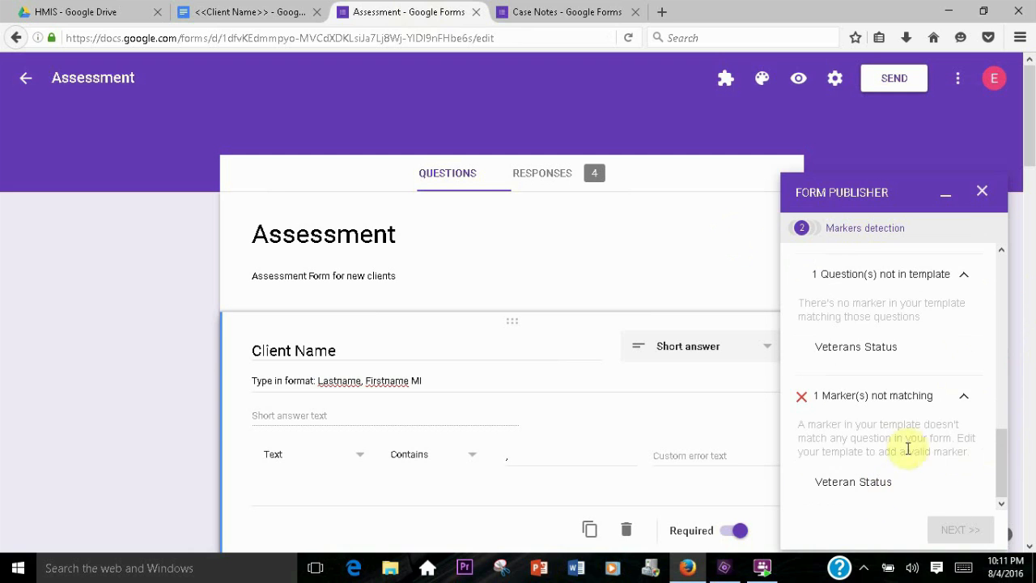
{"action": "left_click", "coordinate": [962, 395]}
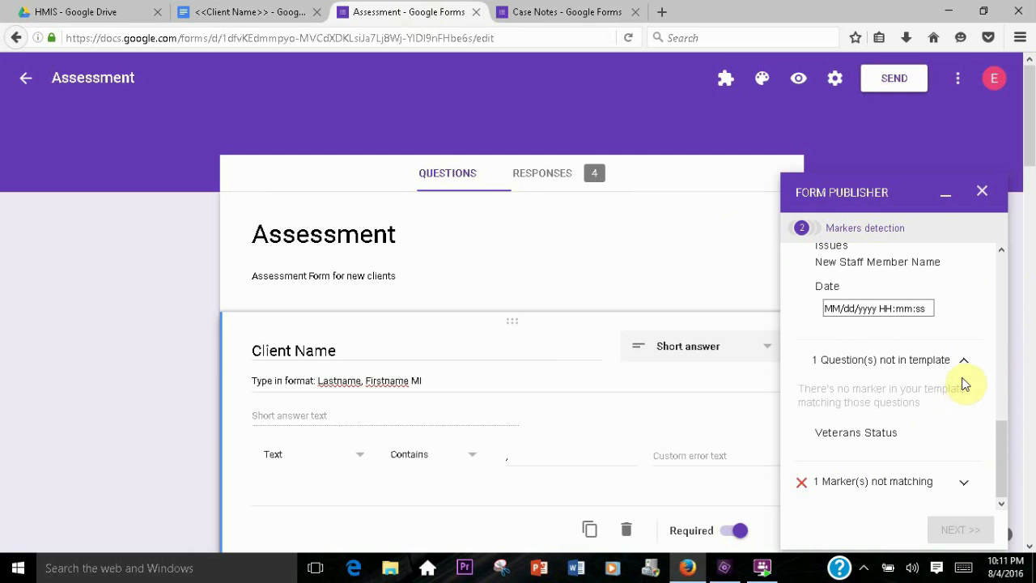
{"action": "left_click", "coordinate": [963, 361]}
{"action": "left_click", "coordinate": [968, 445]}
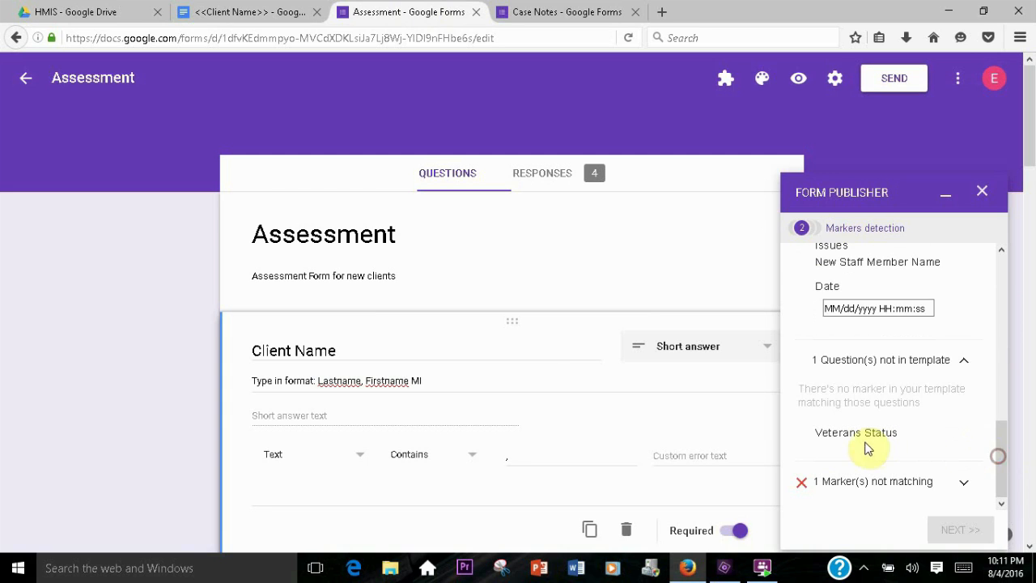
{"action": "left_click", "coordinate": [971, 481]}
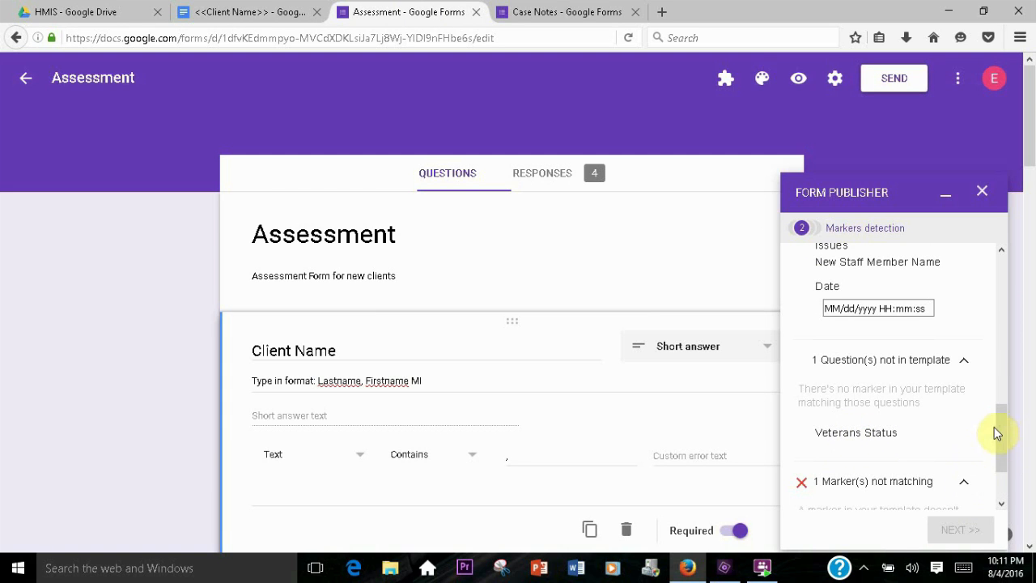
{"action": "scroll", "coordinate": [998, 422], "scroll_direction": "down", "scroll_amount": 2}
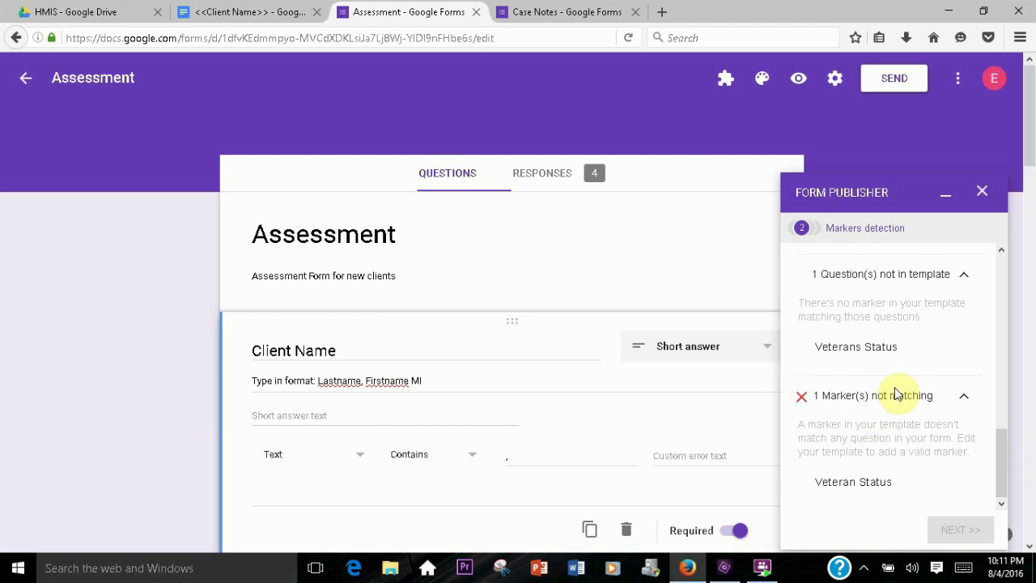
{"action": "scroll", "coordinate": [467, 346], "scroll_direction": "down", "scroll_amount": 3}
Restore the marker text to <<Veterans Status>> so it matches the form question title
{"action": "left_click_drag", "start_coordinate": [357, 425], "coordinate": [259, 423]}
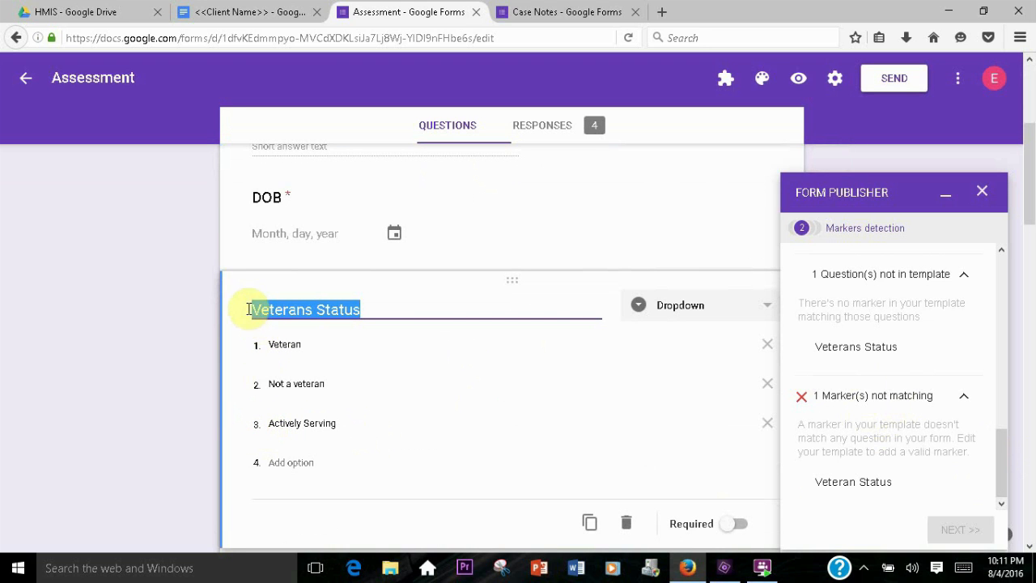
{"action": "left_click", "coordinate": [241, 11]}
{"action": "left_click_drag", "start_coordinate": [372, 272], "coordinate": [445, 272]}
{"action": "left_click", "coordinate": [383, 273]}
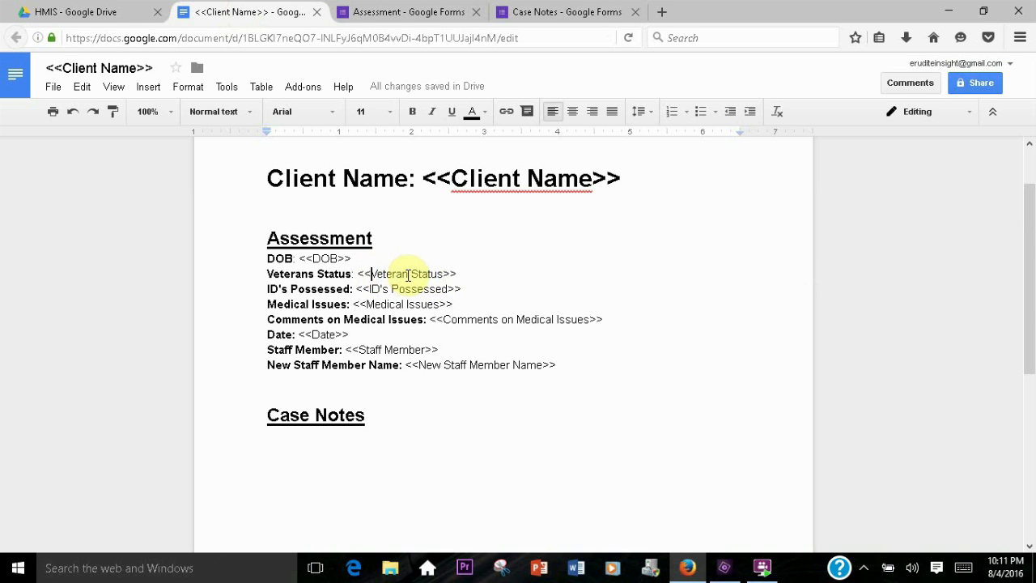
{"action": "left_click", "coordinate": [406, 274]}
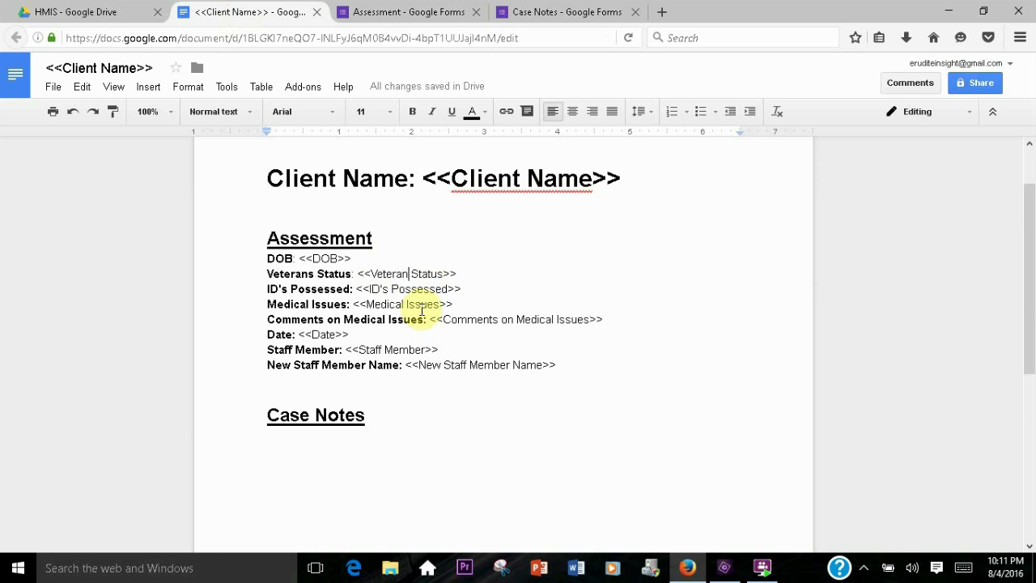
{"action": "type", "text": "s"}
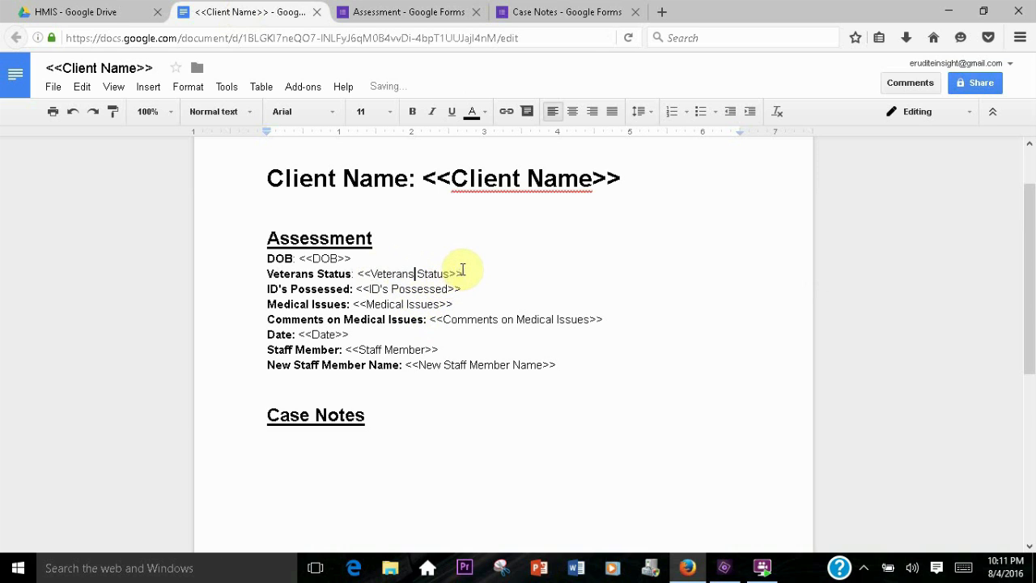
Re-run markers detection and continue to the destination folder and naming stage
{"action": "left_click", "coordinate": [377, 11]}
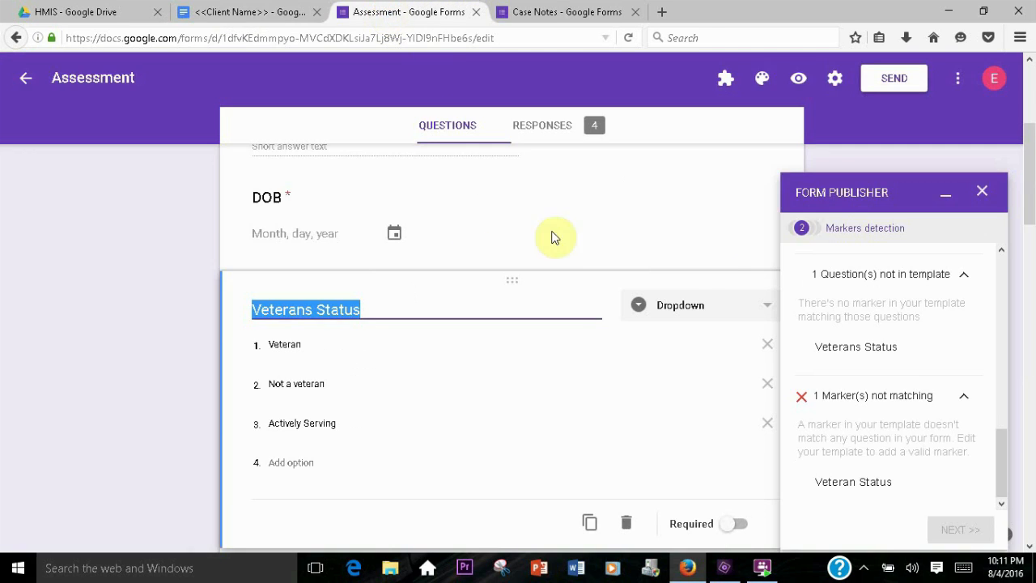
{"action": "left_click_drag", "start_coordinate": [999, 446], "coordinate": [998, 273]}
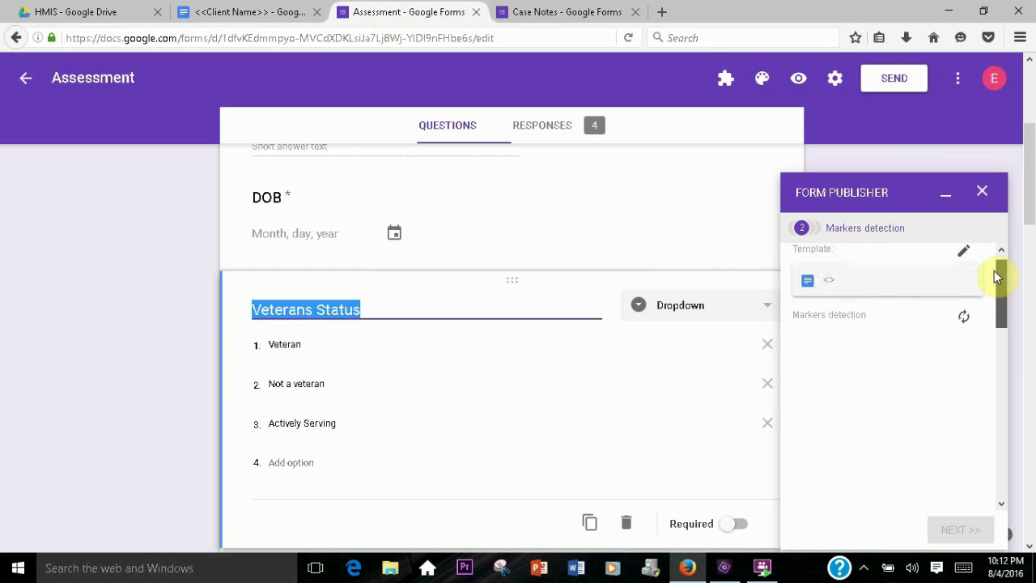
{"action": "left_click", "coordinate": [964, 329]}
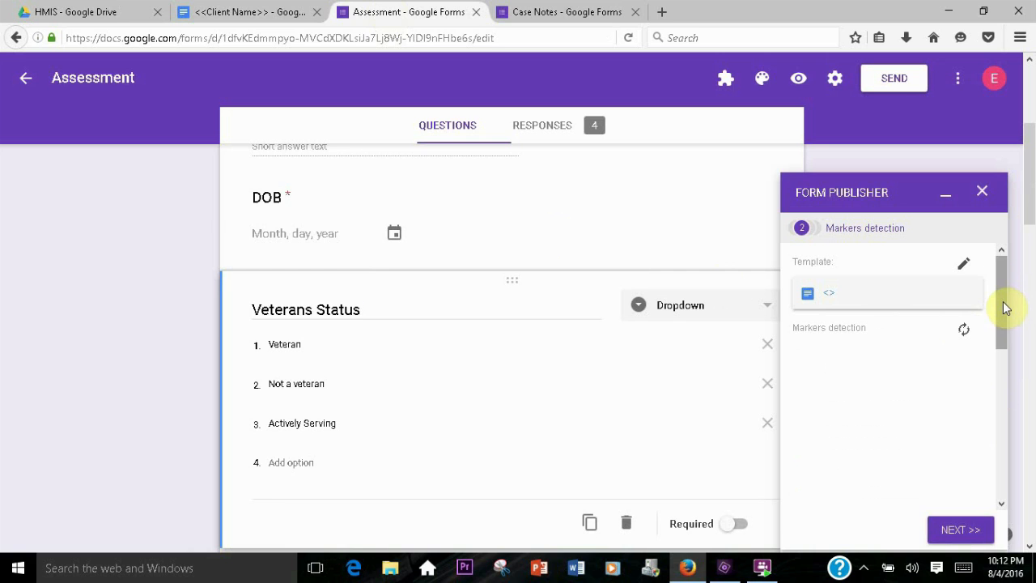
{"action": "left_click_drag", "start_coordinate": [1003, 301], "coordinate": [998, 397]}
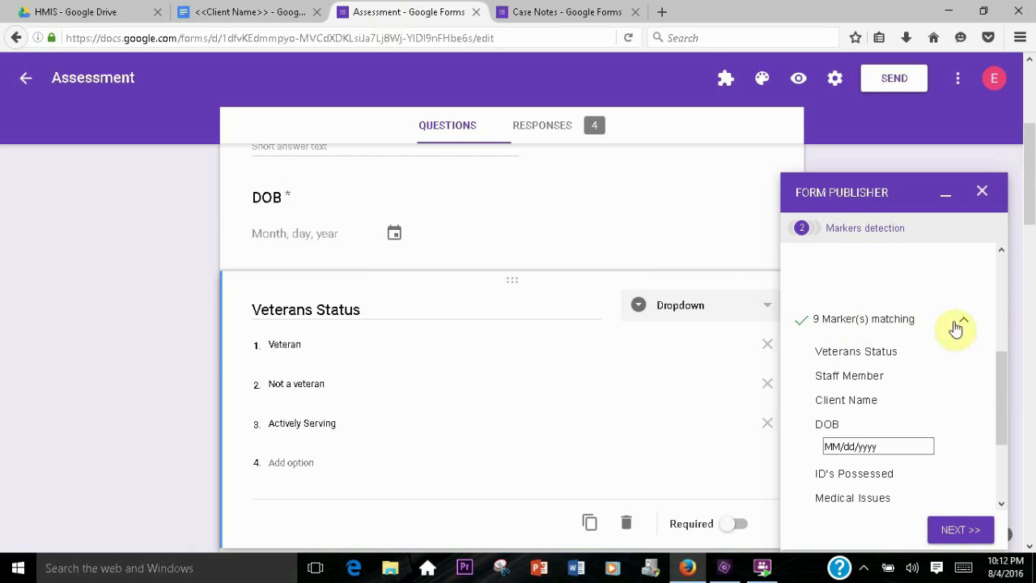
{"action": "left_click_drag", "start_coordinate": [1001, 374], "coordinate": [1000, 437]}
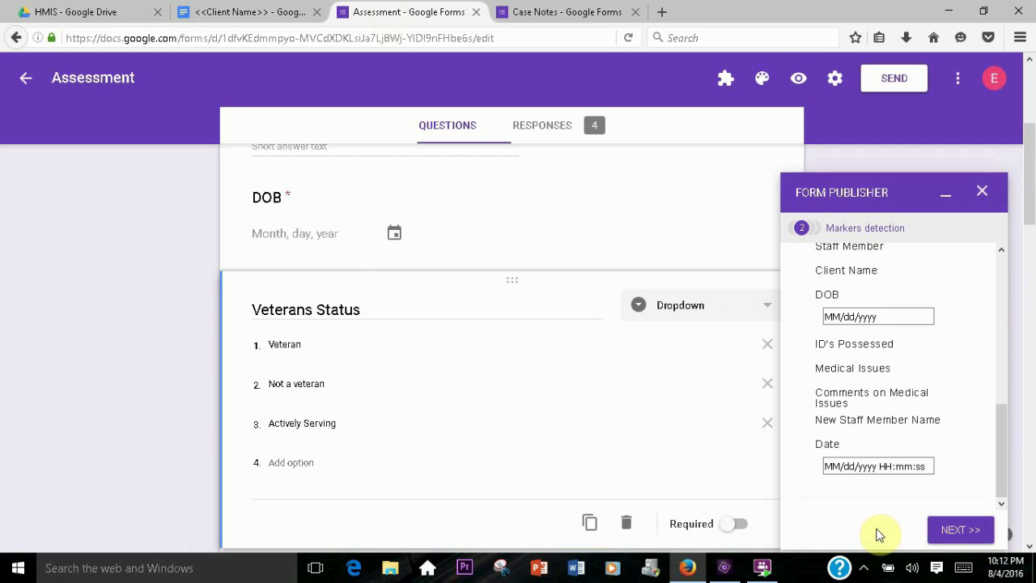
{"action": "left_click", "coordinate": [955, 529]}
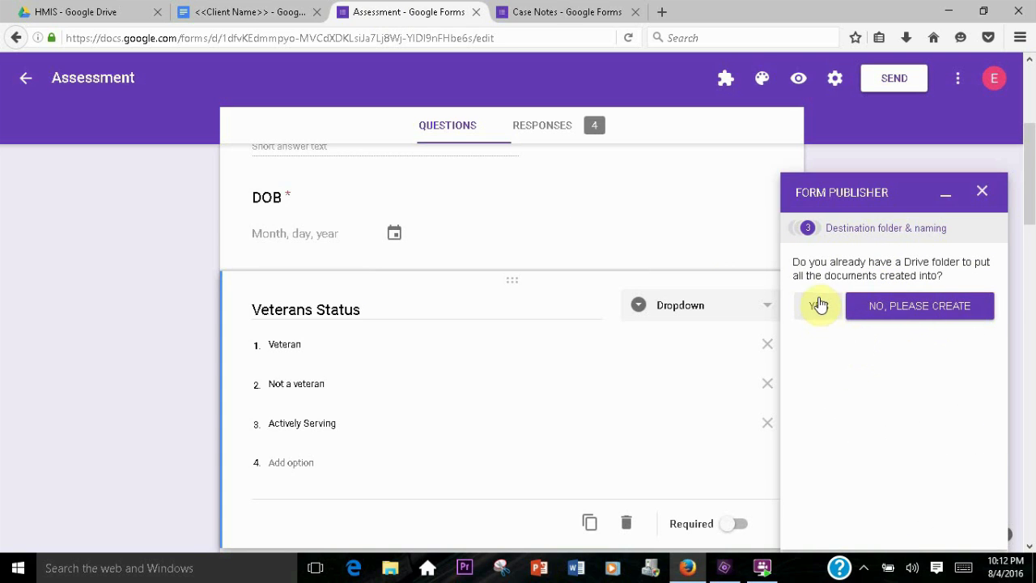
Create a new folder named Case Notes inside the HMIS Drive folder
{"action": "left_click", "coordinate": [95, 11]}
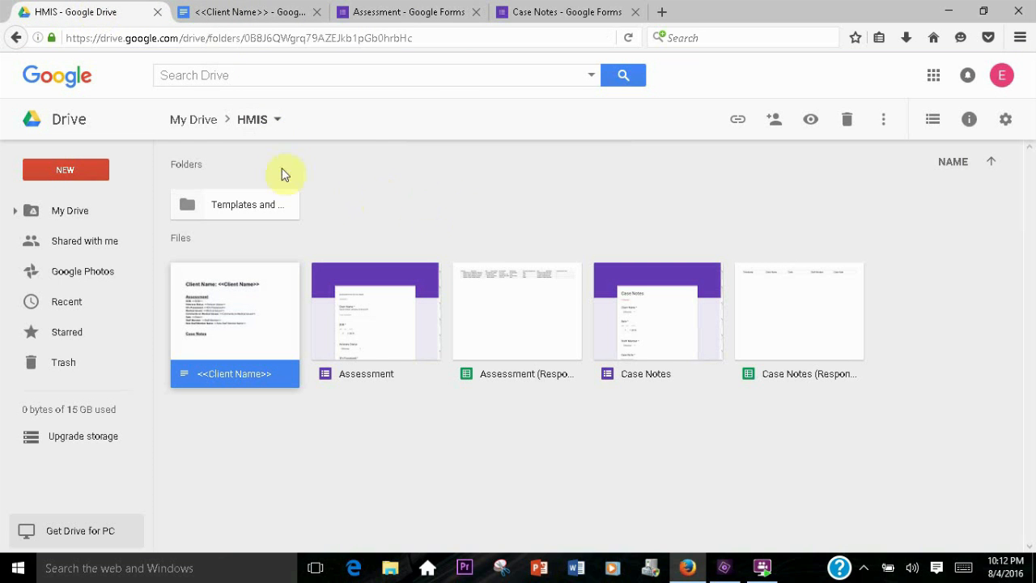
{"action": "left_click", "coordinate": [69, 167]}
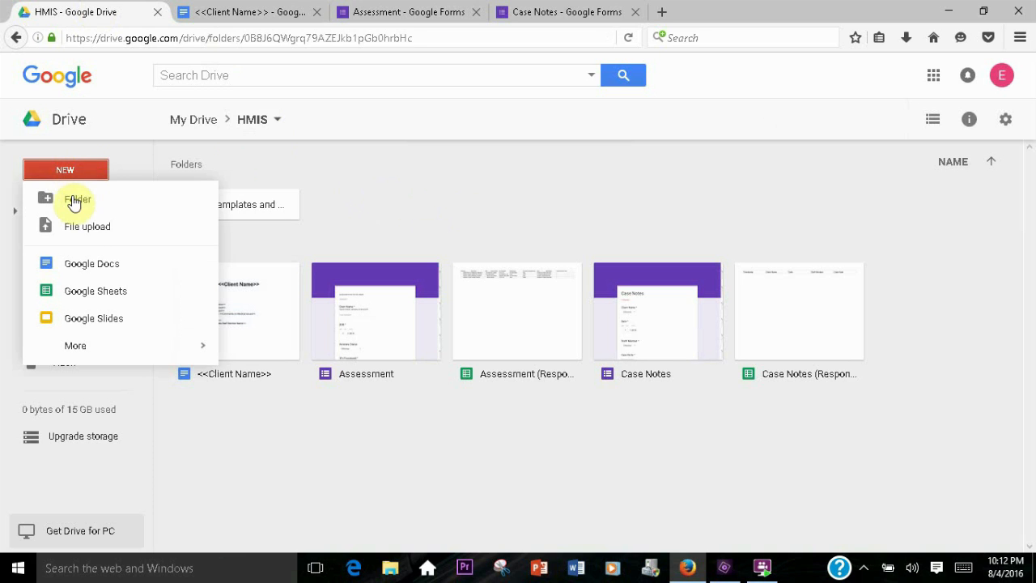
{"action": "left_click", "coordinate": [69, 204]}
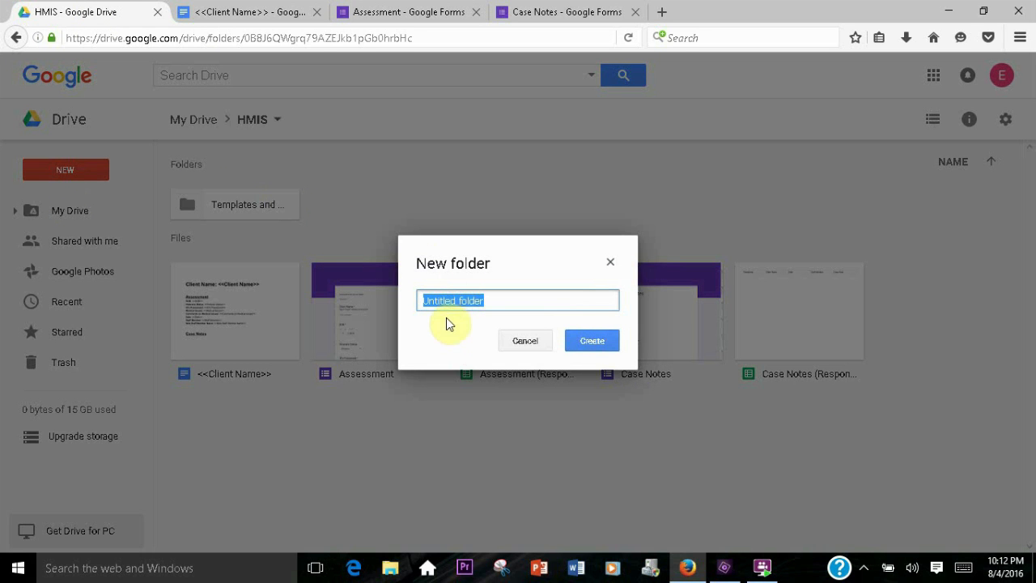
{"action": "type", "text": "Case Notes"}
{"action": "left_click", "coordinate": [590, 340]}
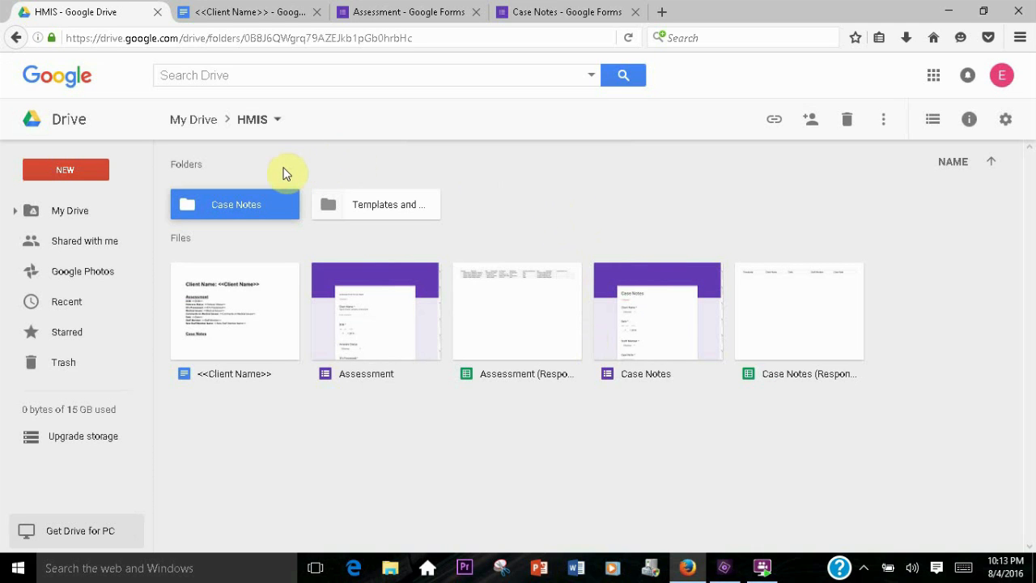
{"action": "left_click", "coordinate": [532, 215]}
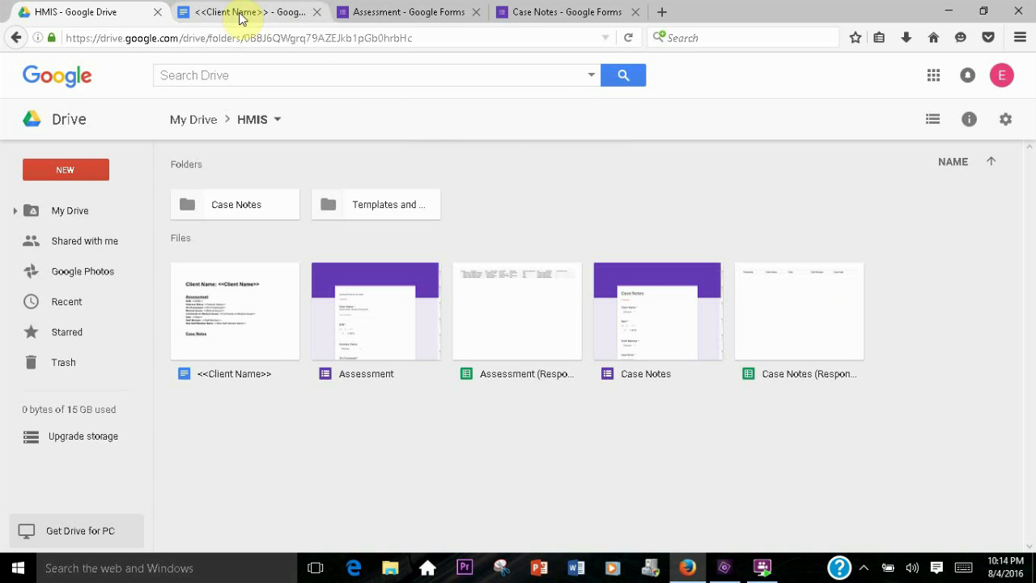
Choose the existing Case Notes folder as Form Publisher's destination folder for generated documents
{"action": "left_click", "coordinate": [374, 14]}
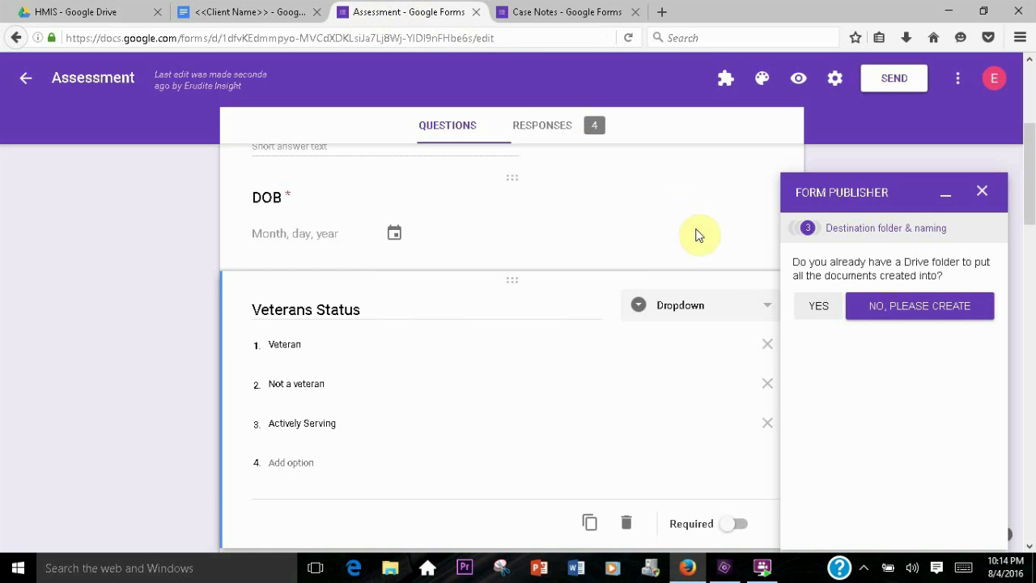
{"action": "left_click", "coordinate": [822, 308]}
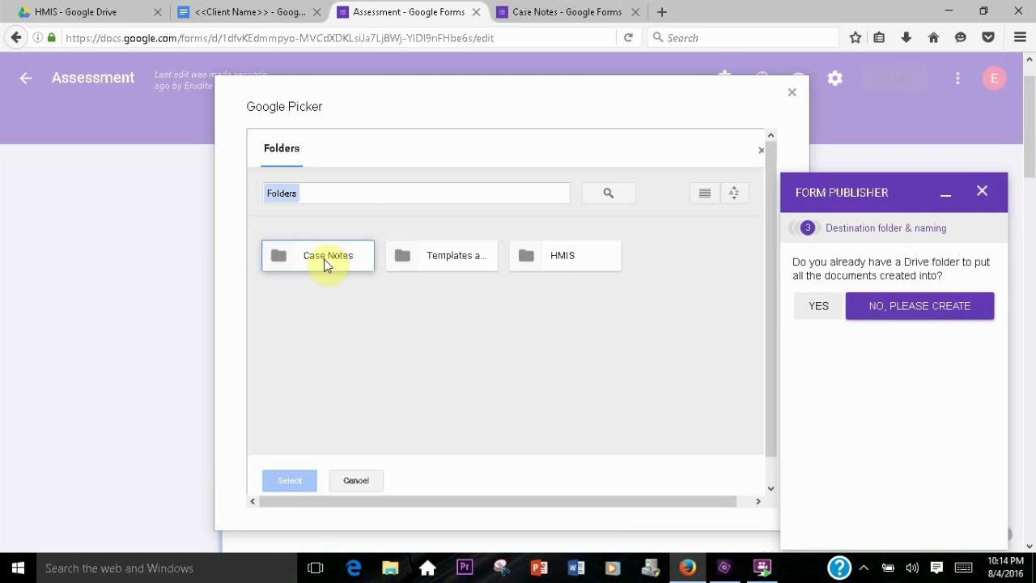
{"action": "left_click", "coordinate": [326, 259]}
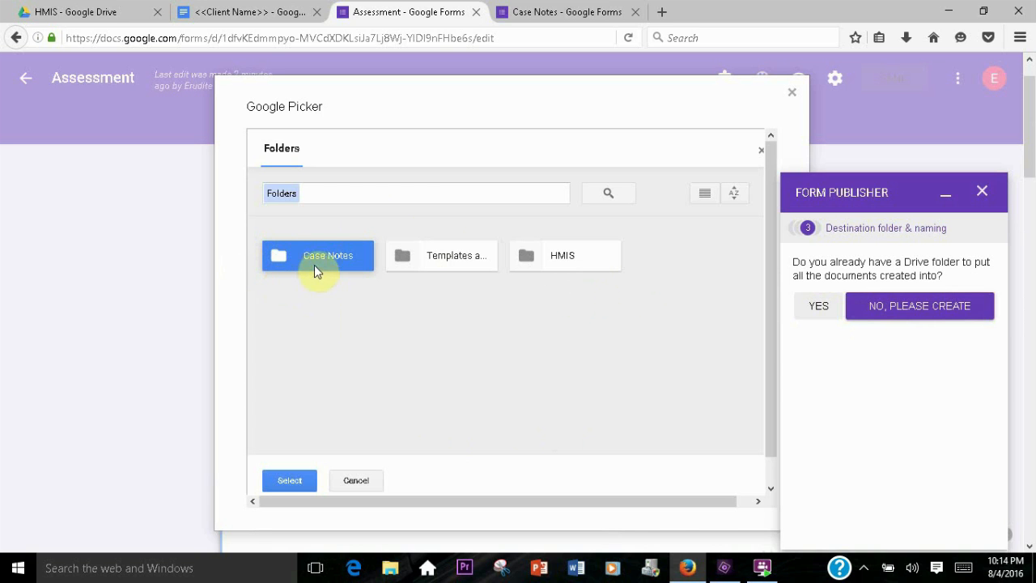
{"action": "left_click", "coordinate": [293, 481]}
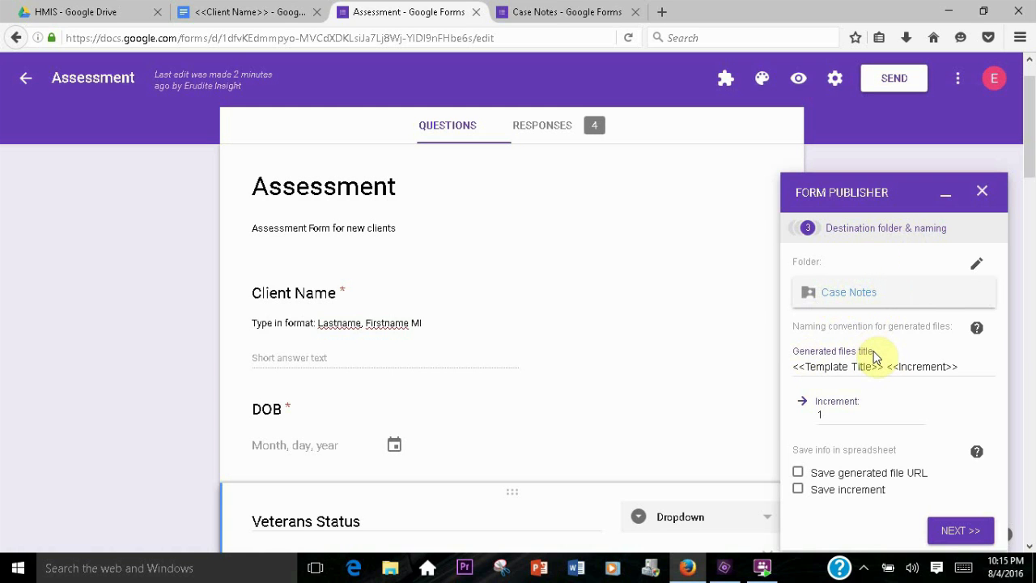
Set the generated files title to <<Client Name>>, replacing the template title and removing the increment marker
{"action": "left_click_drag", "start_coordinate": [806, 366], "coordinate": [873, 366]}
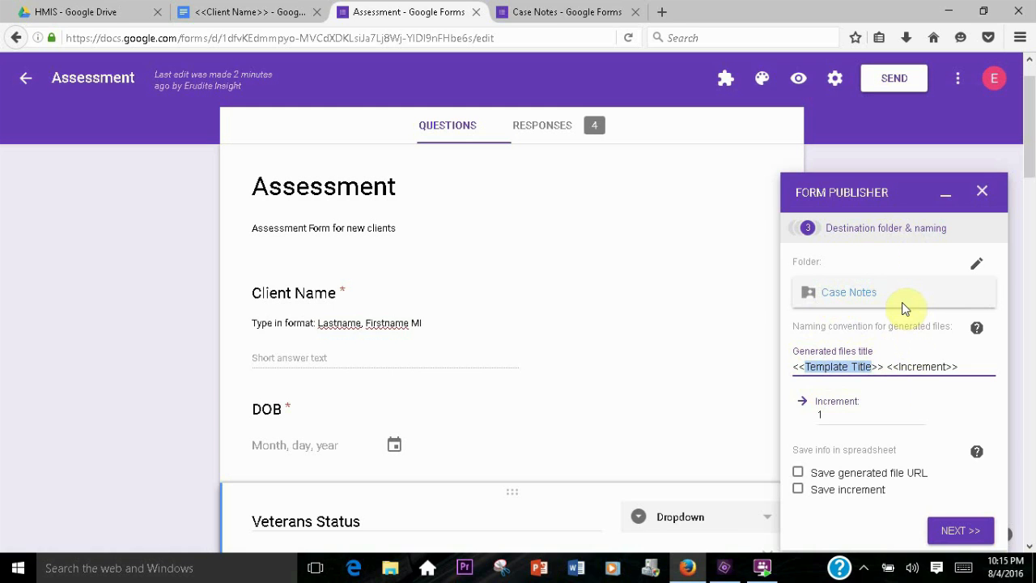
{"action": "type", "text": "Client Na"}
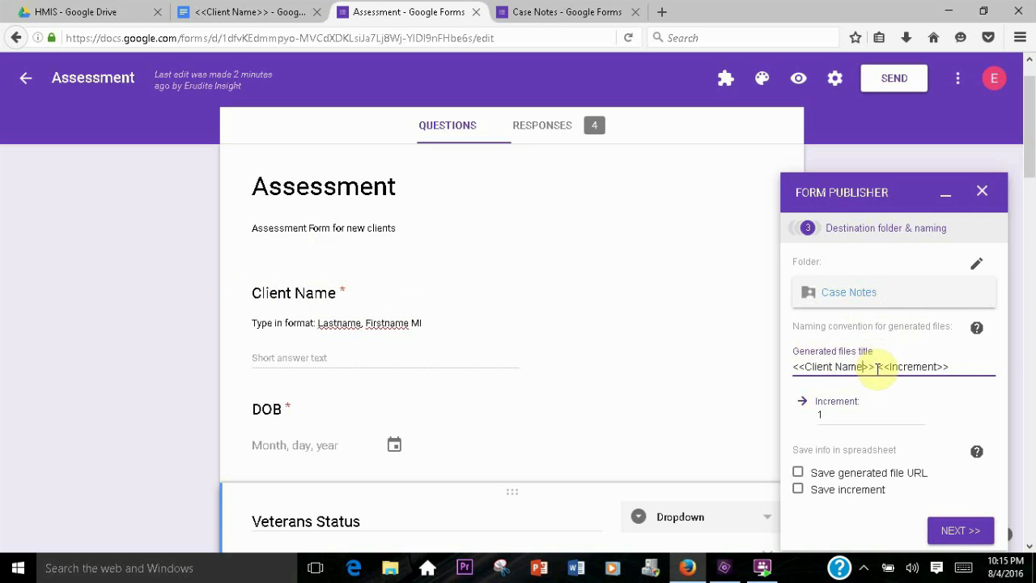
{"action": "left_click_drag", "start_coordinate": [877, 368], "coordinate": [946, 368]}
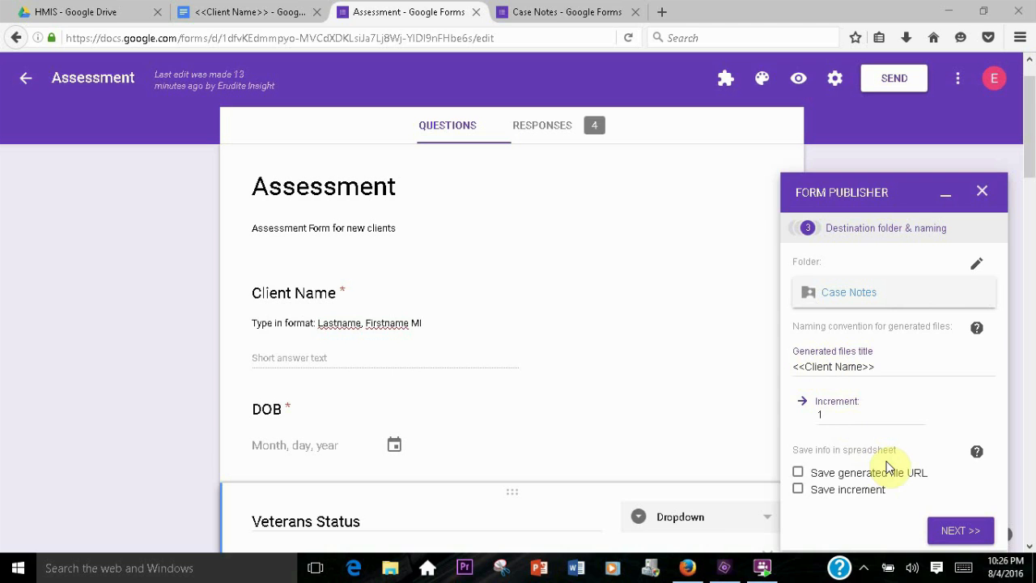
Enable saving the generated file URL and the increment in the spreadsheet, and continue to sharing options
{"action": "left_click", "coordinate": [798, 474]}
{"action": "left_click", "coordinate": [797, 491]}
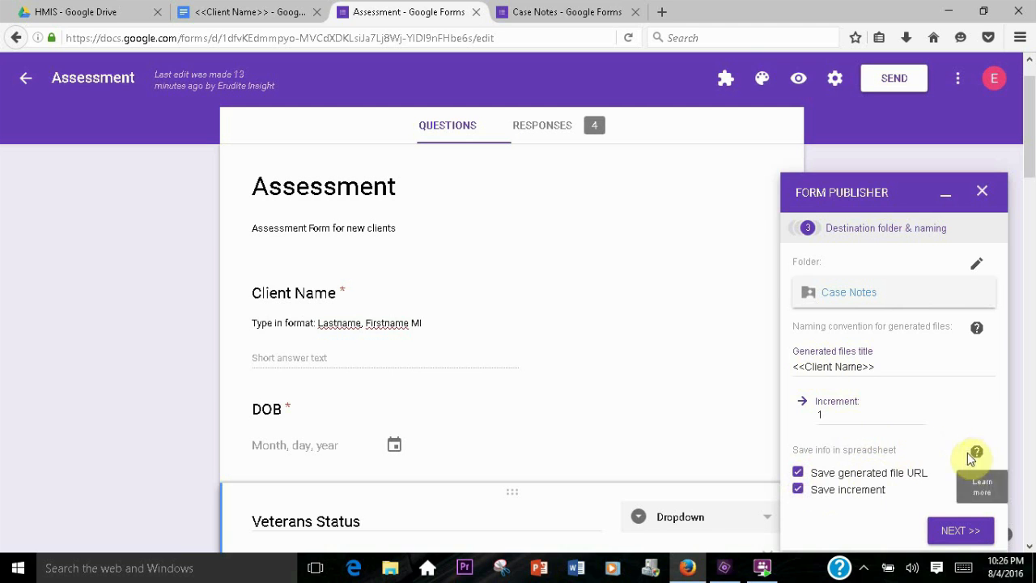
{"action": "left_click", "coordinate": [962, 530]}
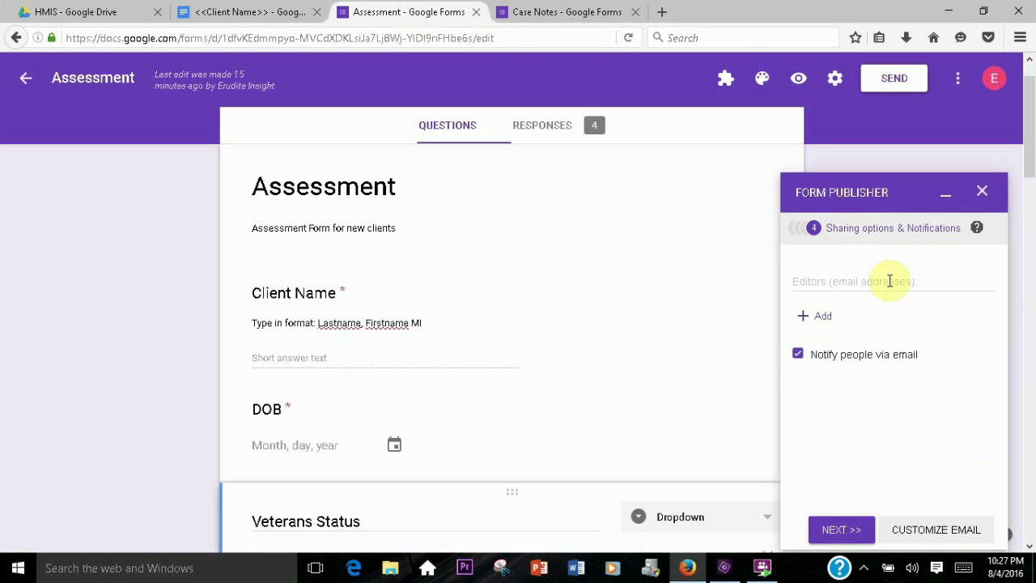
Turn off email notifications for editors and finish the Form Publisher setup
{"action": "left_click", "coordinate": [873, 364]}
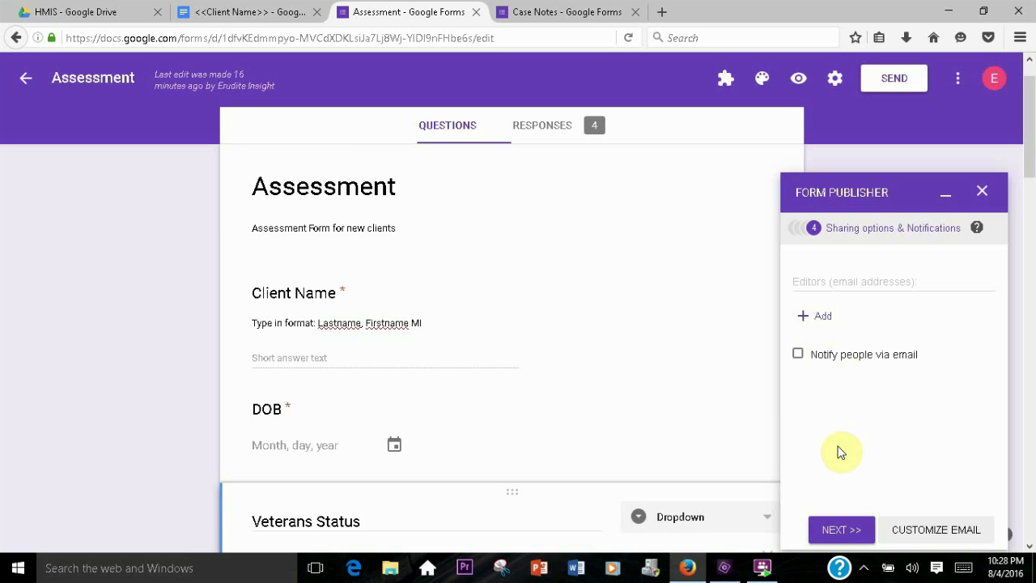
{"action": "left_click", "coordinate": [846, 530]}
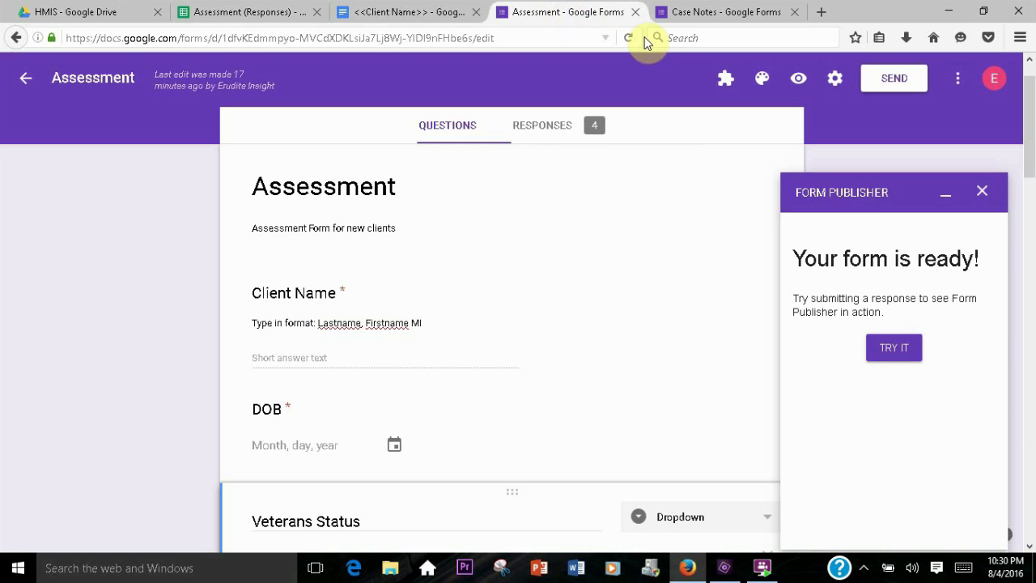
Open the live Assessment form and submit a test response with client name Oneclient, Firstname
{"action": "left_click", "coordinate": [894, 350]}
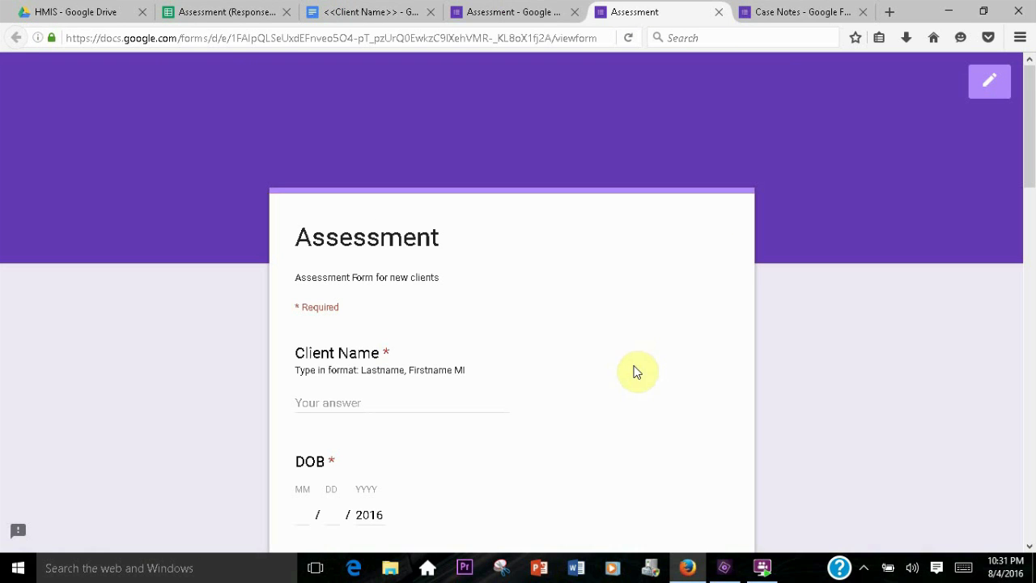
{"action": "left_click", "coordinate": [313, 275]}
{"action": "scroll", "coordinate": [154, 284], "scroll_direction": "down", "scroll_amount": 2}
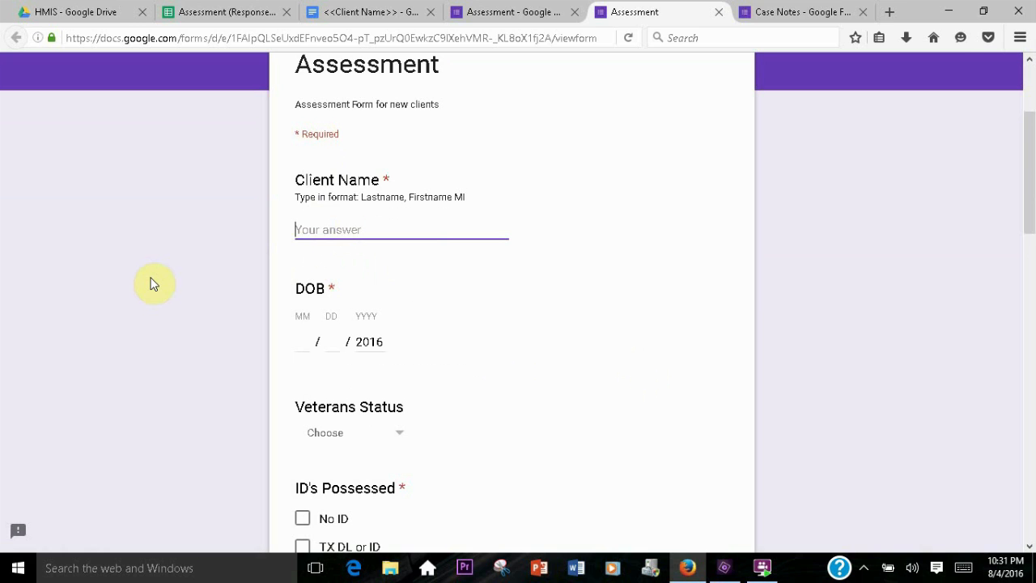
{"action": "type", "text": "Oneclient, Firstname"}
{"action": "scroll", "coordinate": [288, 130], "scroll_direction": "down", "scroll_amount": 5}
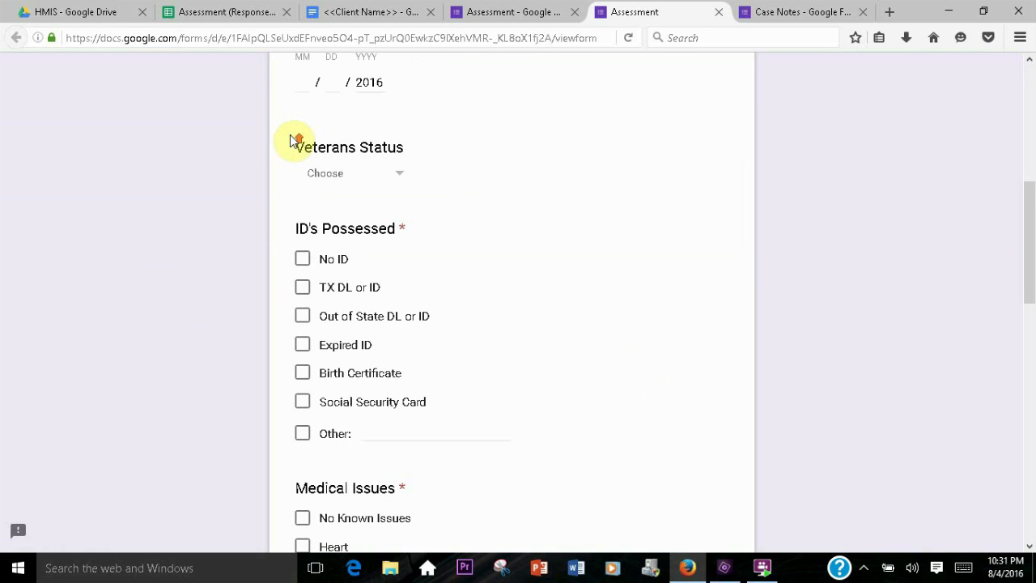
{"action": "scroll", "coordinate": [294, 140], "scroll_direction": "up", "scroll_amount": 3}
{"action": "left_click", "coordinate": [305, 249]}
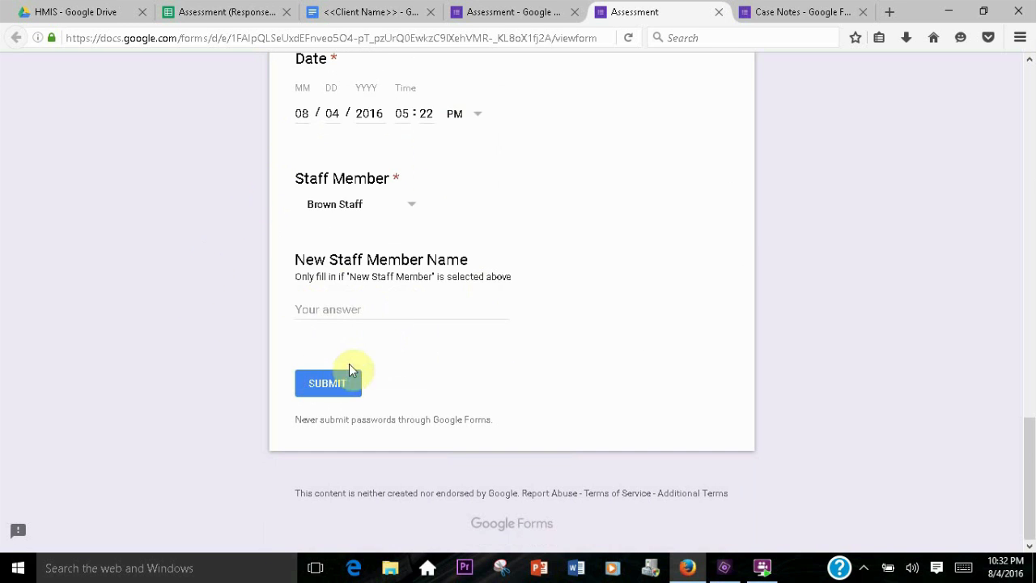
{"action": "left_click", "coordinate": [325, 386]}
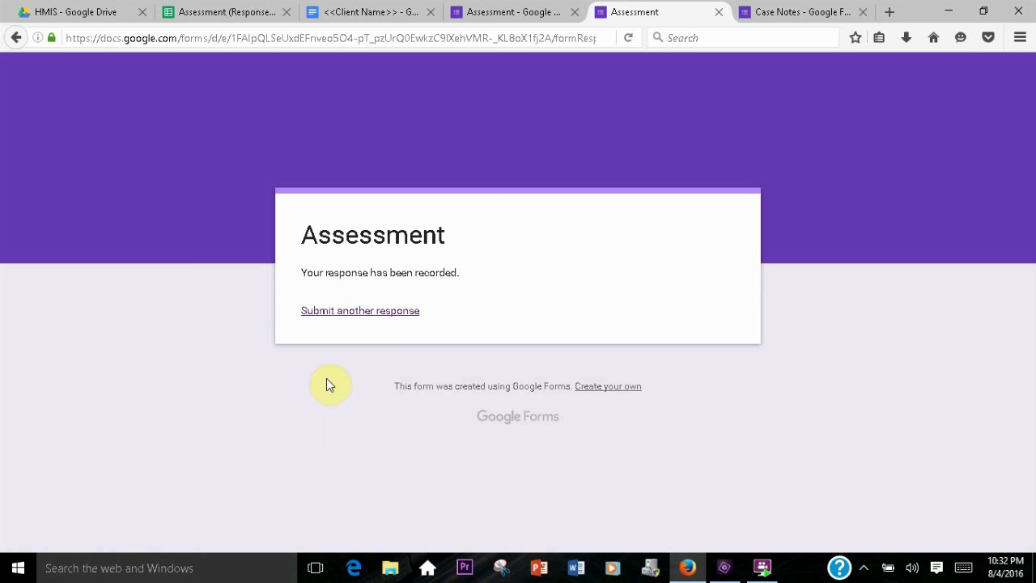
Open the generated document inside the Case Notes folder in Drive
{"action": "left_click", "coordinate": [85, 13]}
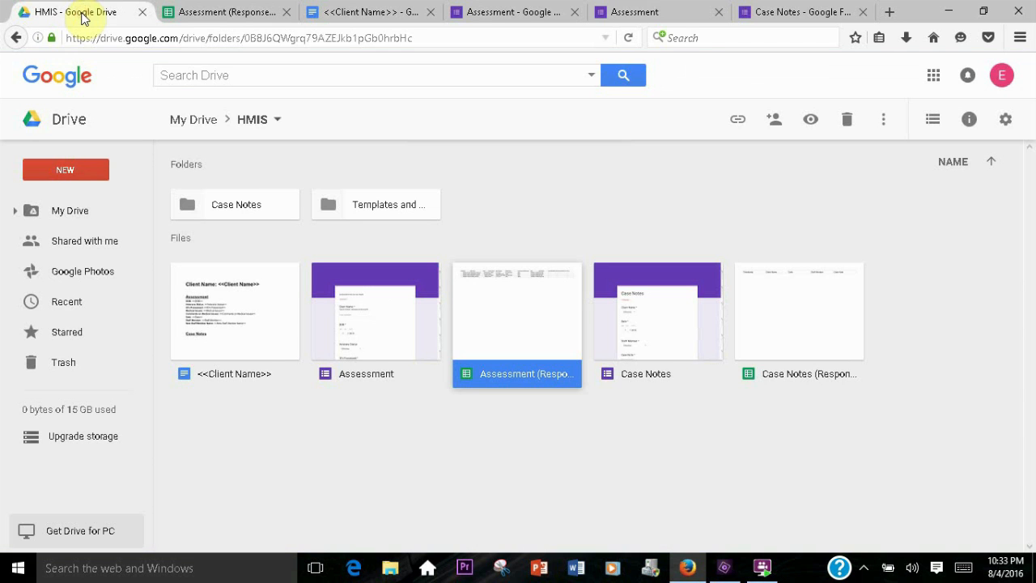
{"action": "double_click", "coordinate": [235, 200]}
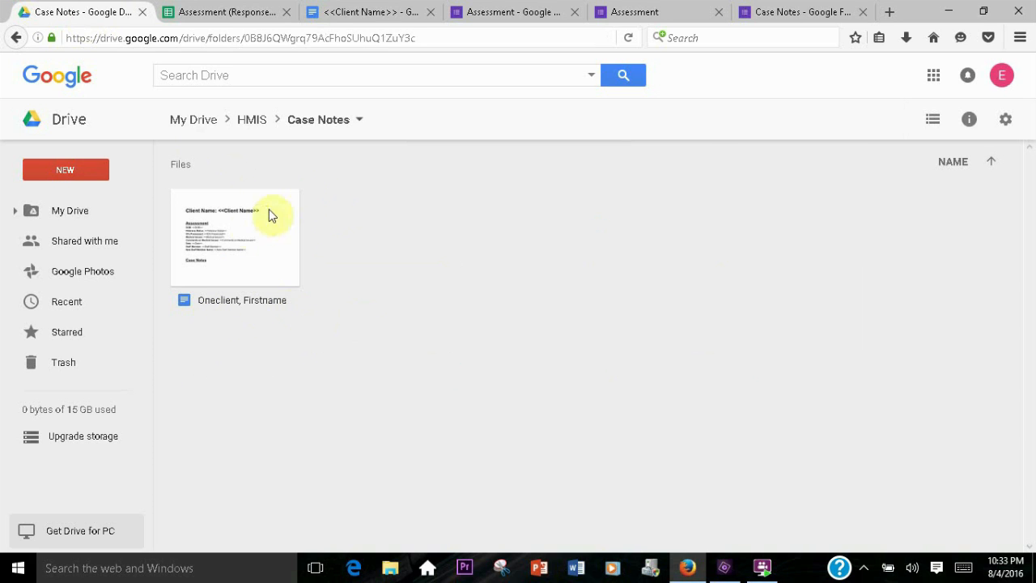
{"action": "double_click", "coordinate": [226, 236]}
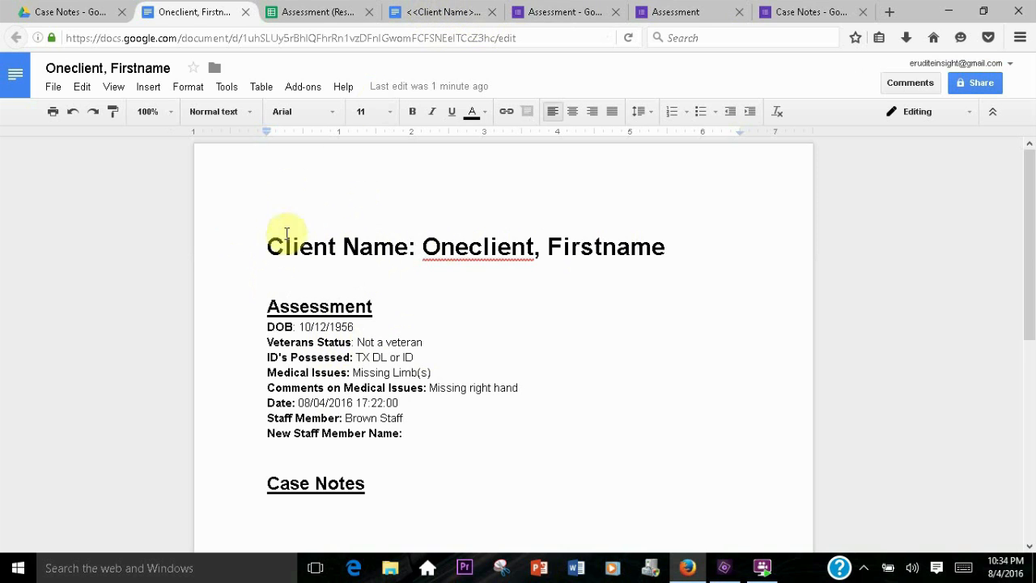
Replace the Client Name label in the generated document's heading with Case plan for
{"action": "left_click", "coordinate": [269, 246]}
{"action": "left_click_drag", "start_coordinate": [275, 246], "coordinate": [410, 243]}
{"action": "type", "text": "Case plan she"}
{"action": "key", "text": "BackSpace"}
{"action": "key", "text": "BackSpace"}
{"action": "key", "text": "BackSpace"}
{"action": "key", "text": "BackSpace"}
{"action": "type", "text": "for"}
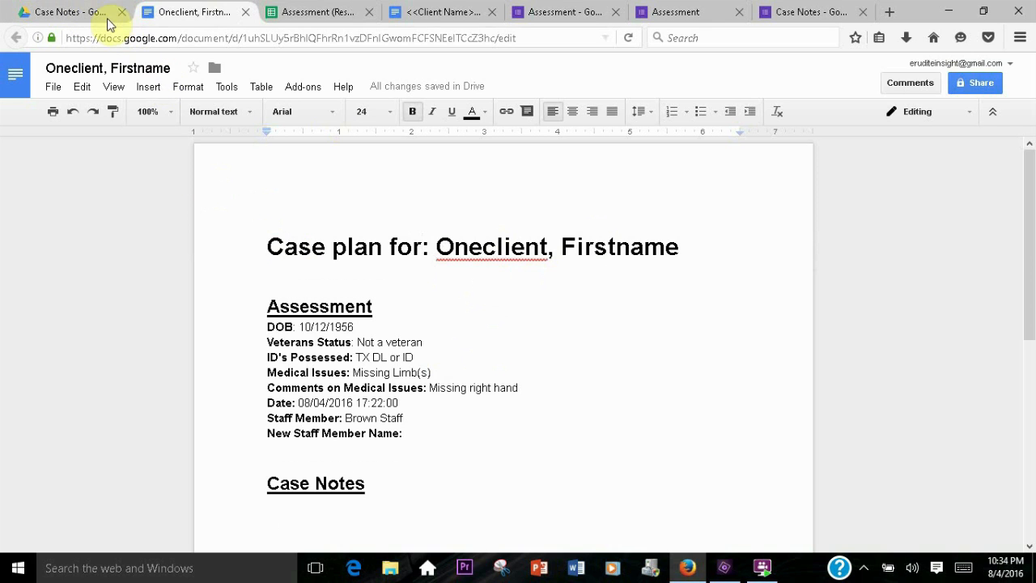
Move the <<Client Name>> template document into the Templates and Lists folder and open that folder
{"action": "left_click", "coordinate": [79, 16]}
{"action": "left_click", "coordinate": [261, 120]}
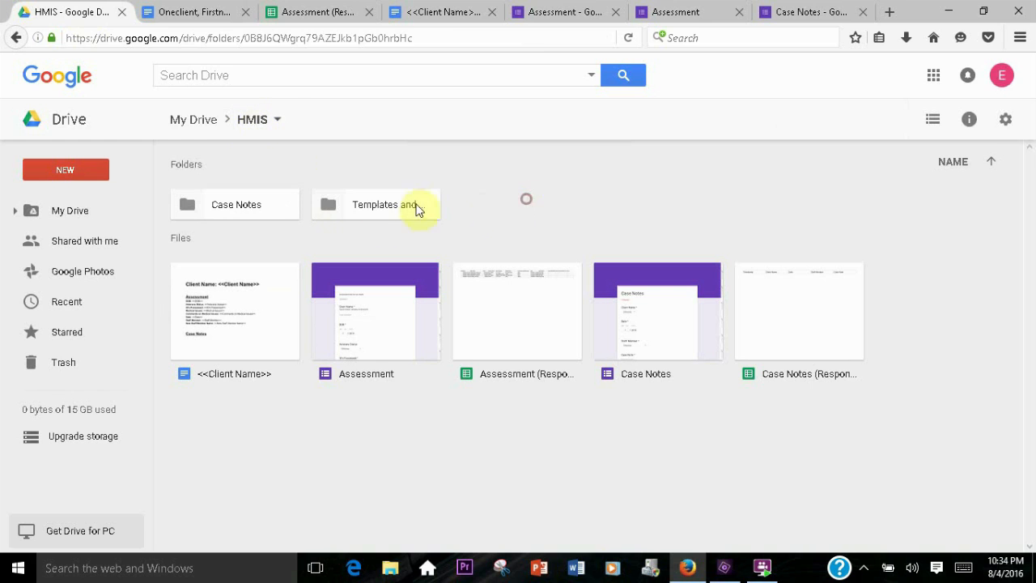
{"action": "left_click", "coordinate": [372, 212]}
{"action": "double_click", "coordinate": [372, 212]}
{"action": "left_click", "coordinate": [250, 123]}
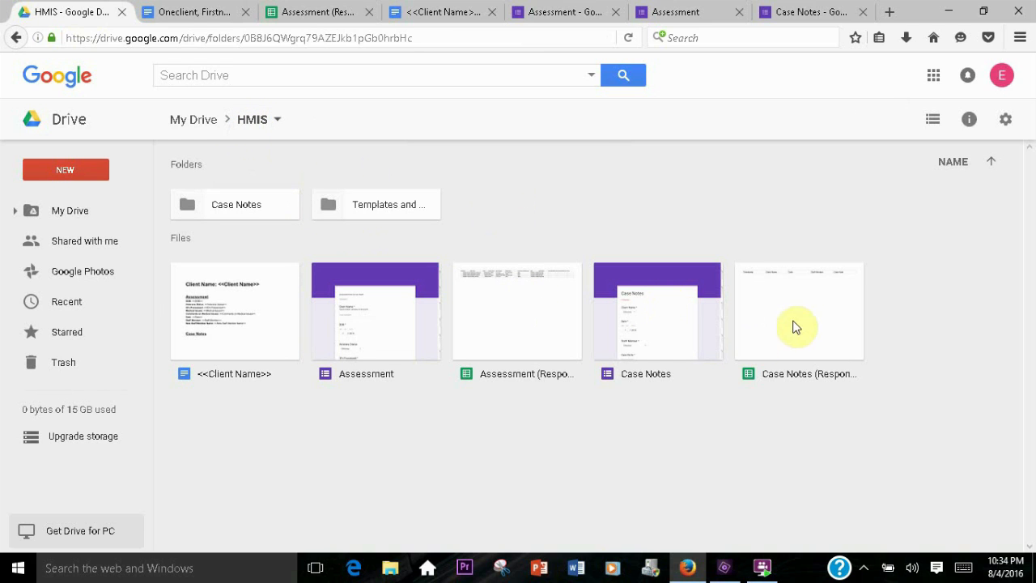
{"action": "left_click", "coordinate": [228, 323]}
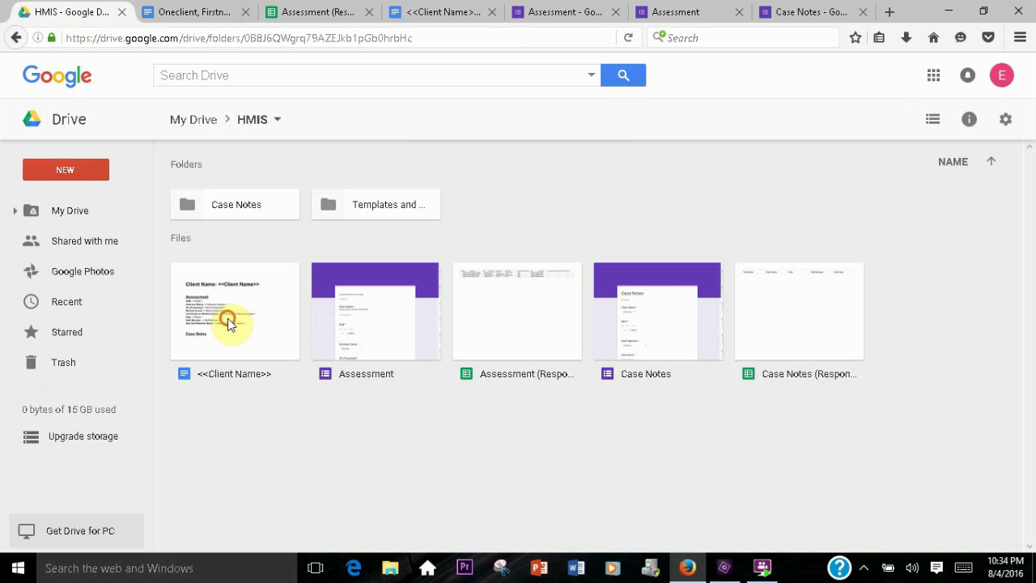
{"action": "left_click_drag", "start_coordinate": [228, 323], "coordinate": [348, 203]}
{"action": "double_click", "coordinate": [348, 203]}
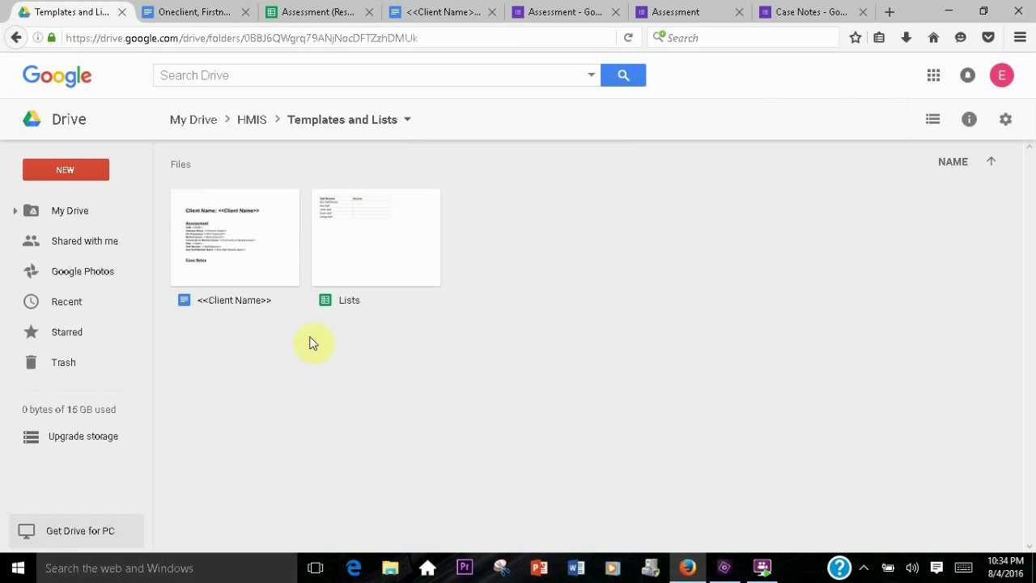
Replace the Client Name label in the template's heading with Case plan for
{"action": "double_click", "coordinate": [246, 257]}
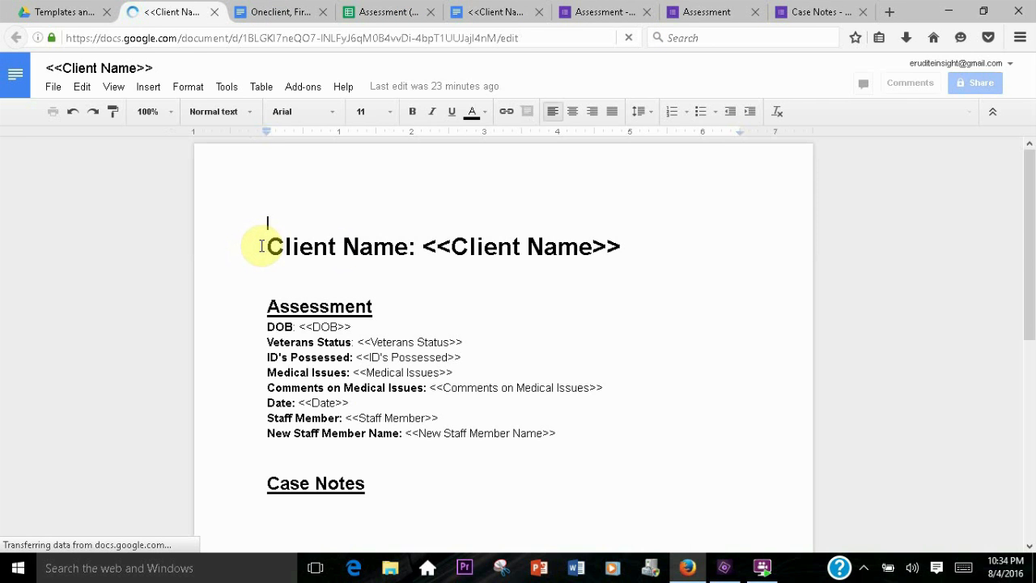
{"action": "left_click_drag", "start_coordinate": [266, 246], "coordinate": [408, 246]}
{"action": "type", "text": "Ca"}
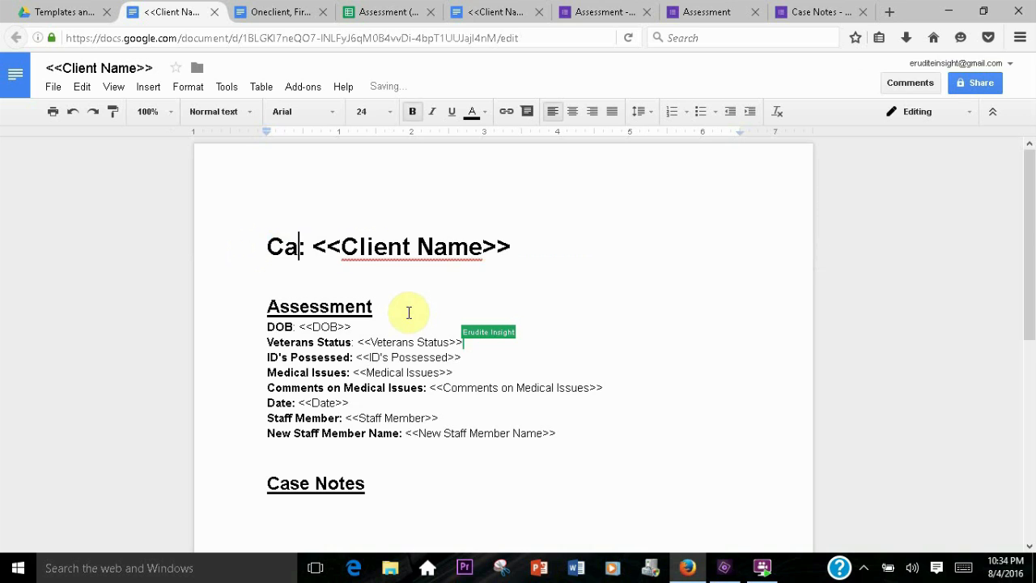
{"action": "type", "text": "se plan for"}
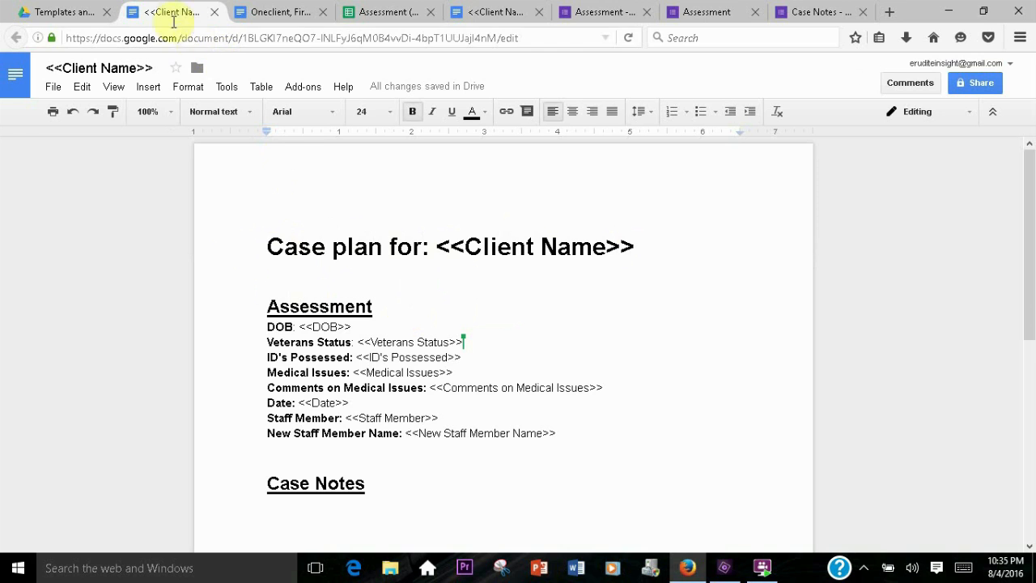
Close the template document tabs and return to the Assessment form editor
{"action": "left_click", "coordinate": [214, 13]}
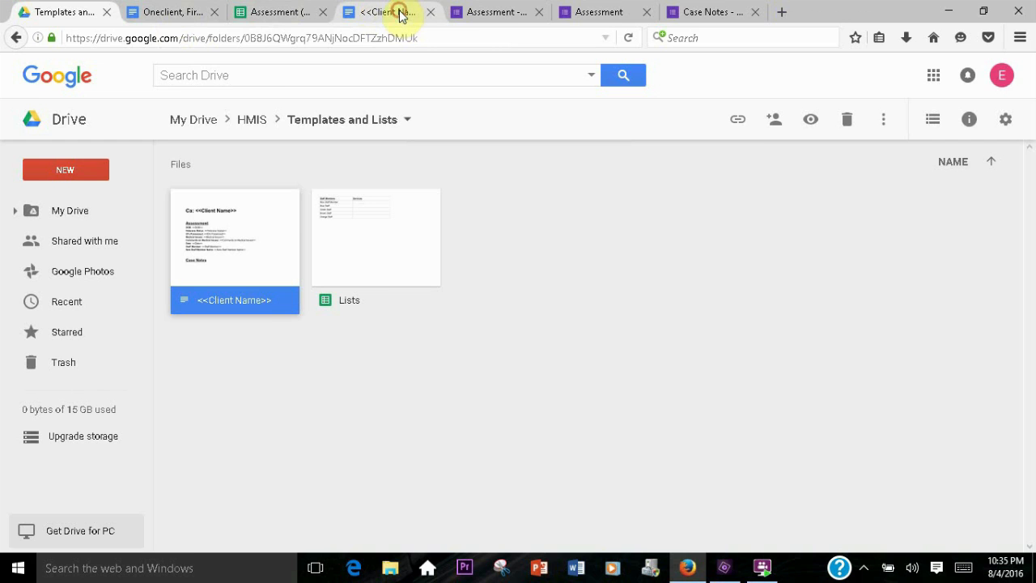
{"action": "left_click", "coordinate": [402, 14]}
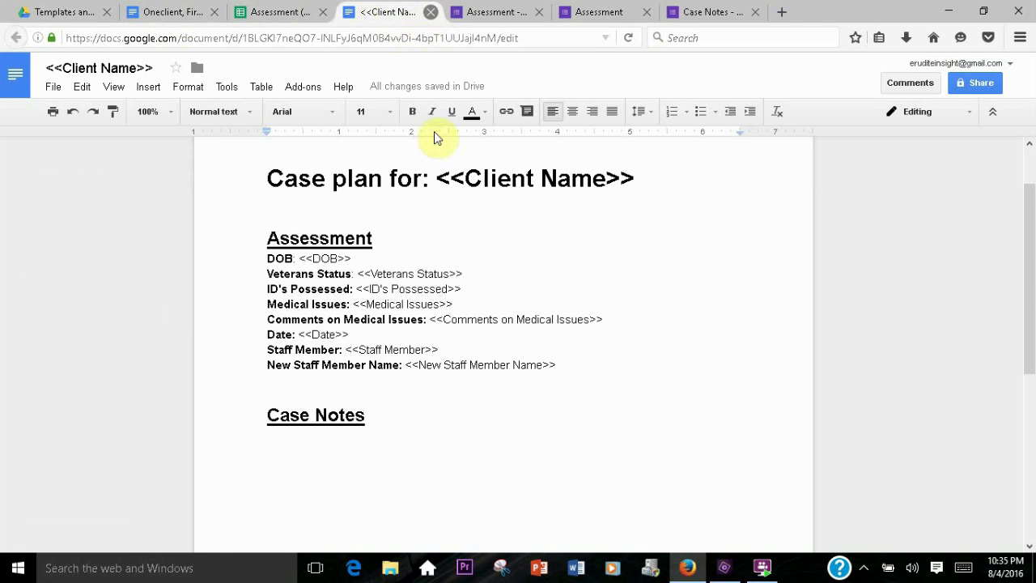
{"action": "key", "text": "ctrl+w"}
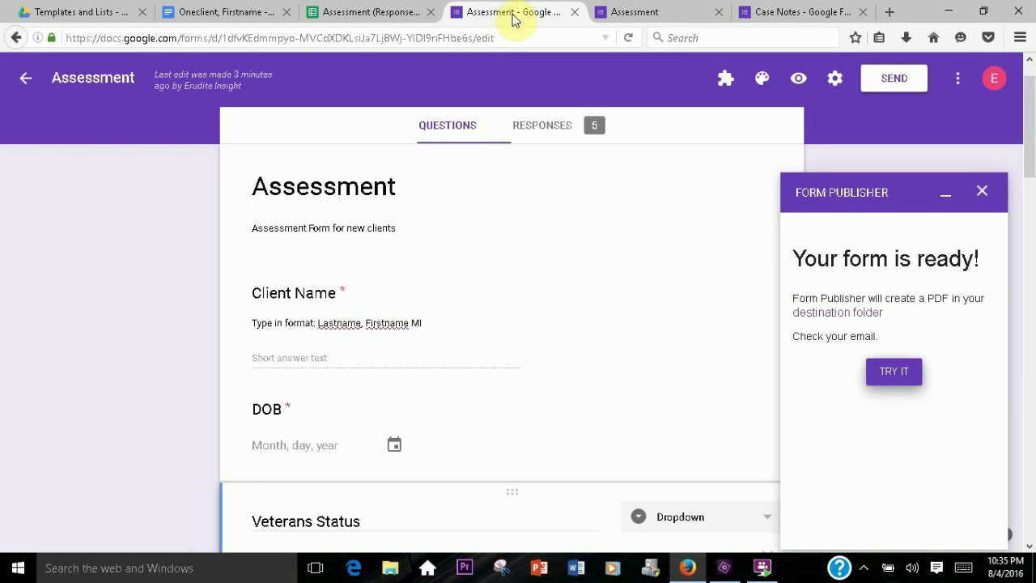
Start another response on the live Assessment form and enter Twoclient, firstname P as the client name
{"action": "left_click", "coordinate": [617, 12]}
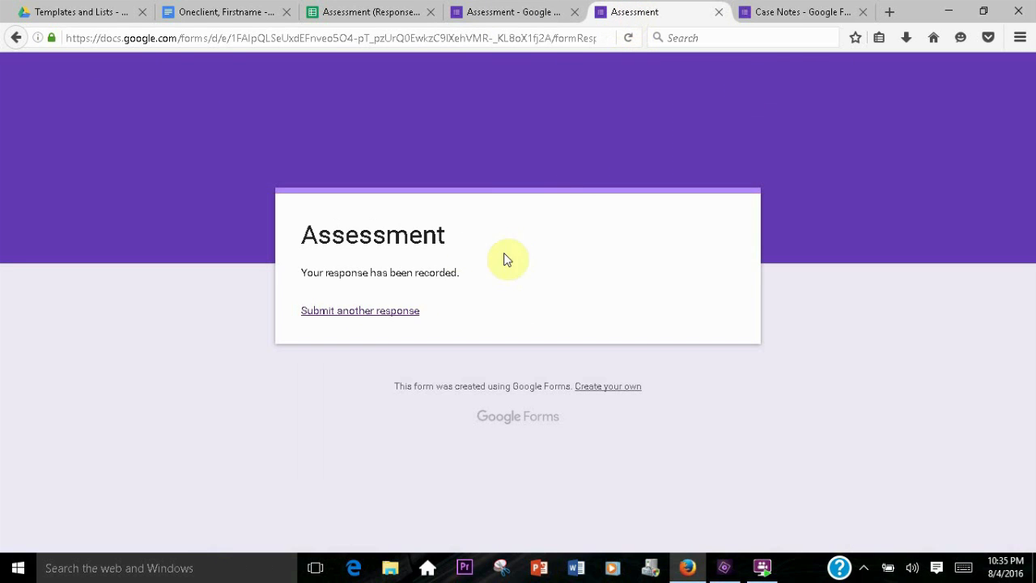
{"action": "left_click", "coordinate": [363, 310]}
{"action": "scroll", "coordinate": [241, 225], "scroll_direction": "down", "scroll_amount": 3}
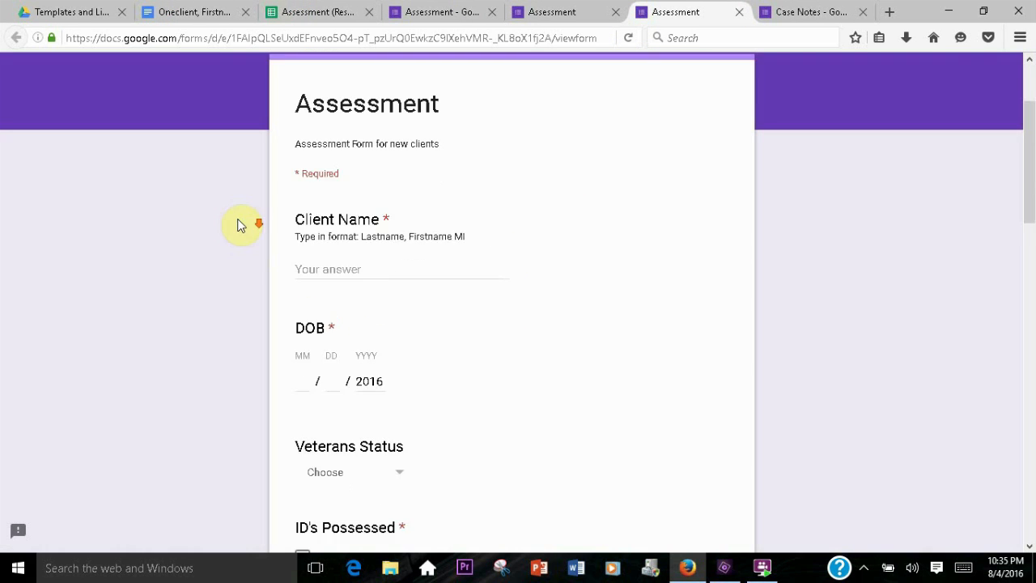
{"action": "scroll", "coordinate": [240, 225], "scroll_direction": "down", "scroll_amount": 3}
{"action": "left_click", "coordinate": [303, 143]}
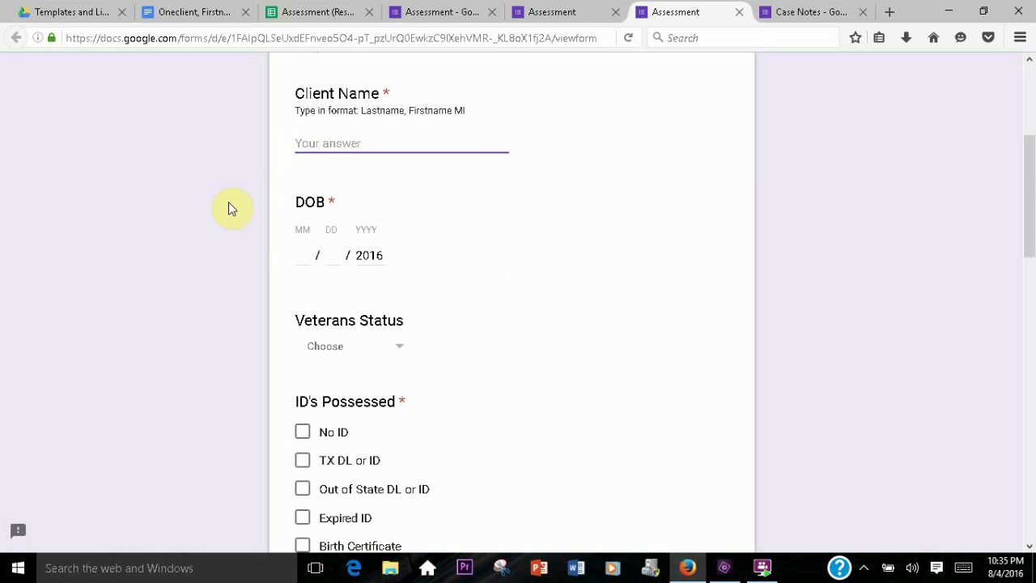
{"action": "type", "text": "Tow"}
{"action": "key", "text": "BackSpace"}
{"action": "key", "text": "BackSpace"}
{"action": "type", "text": "woclient, firstt"}
{"action": "key", "text": "BackSpace"}
{"action": "type", "text": "name"}
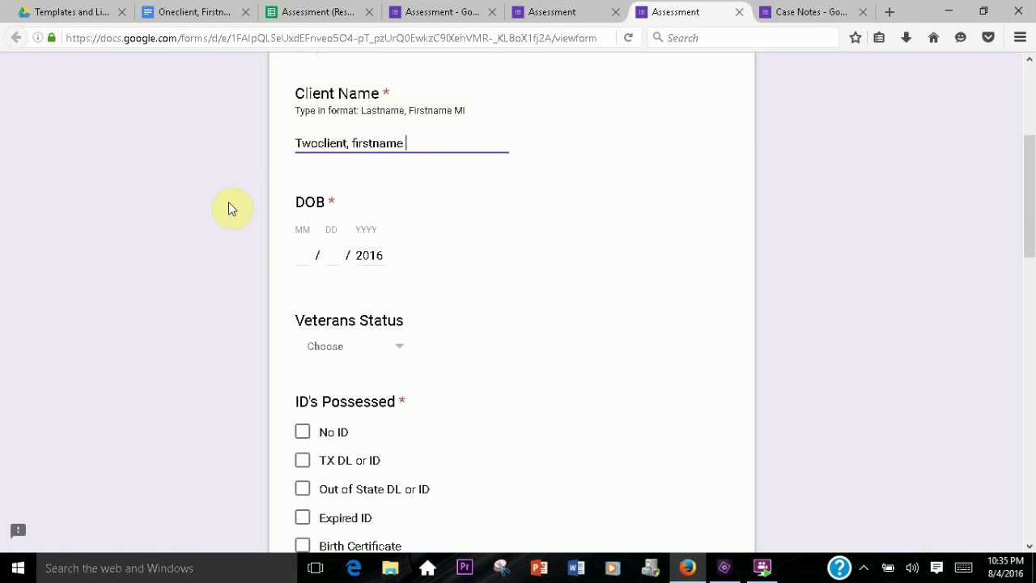
{"action": "type", "text": " P"}
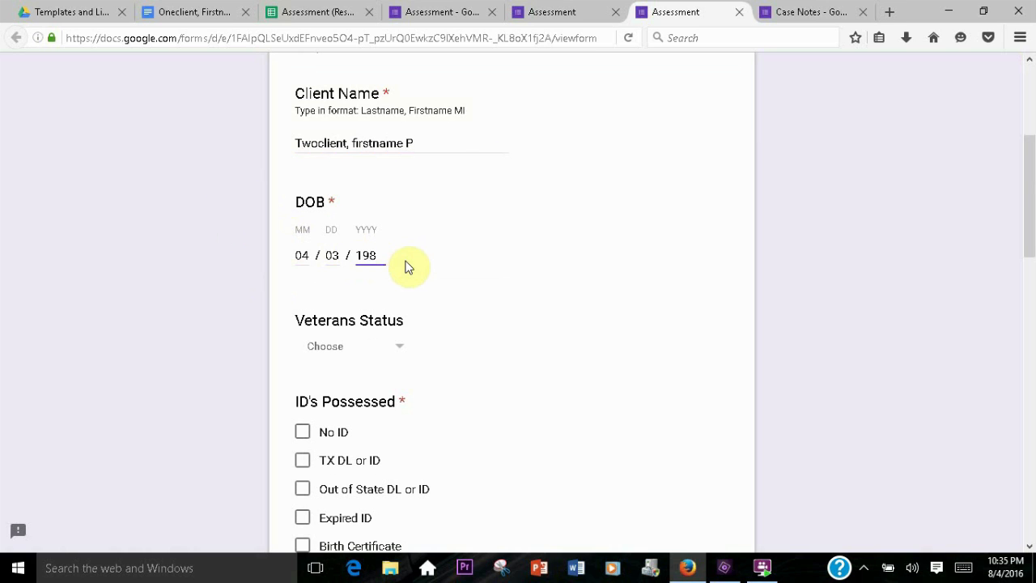
{"action": "type", "text": "2"}
Tick an ID possessed and a medical issue, and fill in the comments on medical issues
{"action": "scroll", "coordinate": [433, 319], "scroll_direction": "down", "scroll_amount": 1}
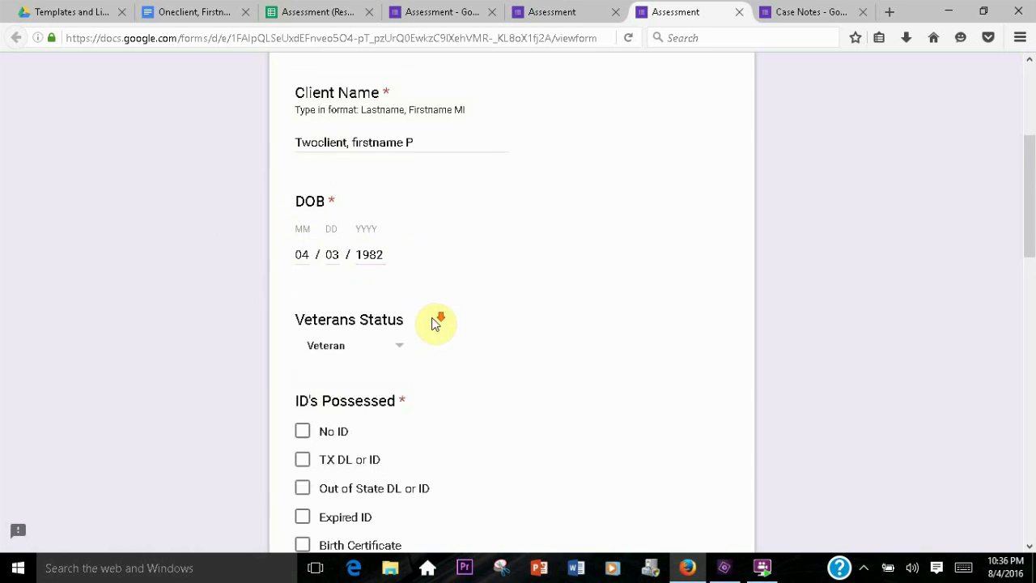
{"action": "scroll", "coordinate": [433, 319], "scroll_direction": "down", "scroll_amount": 3}
{"action": "left_click", "coordinate": [303, 315]}
{"action": "scroll", "coordinate": [351, 307], "scroll_direction": "down", "scroll_amount": 5}
{"action": "left_click", "coordinate": [301, 400]}
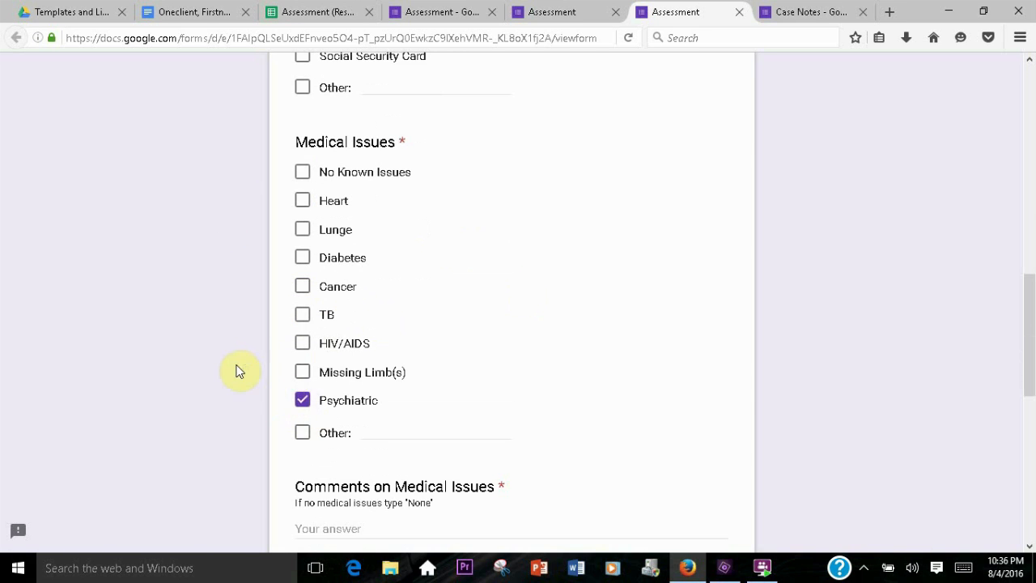
{"action": "scroll", "coordinate": [250, 386], "scroll_direction": "down", "scroll_amount": 3}
{"action": "left_click", "coordinate": [292, 357]}
{"action": "type", "text": "Bipolar"}
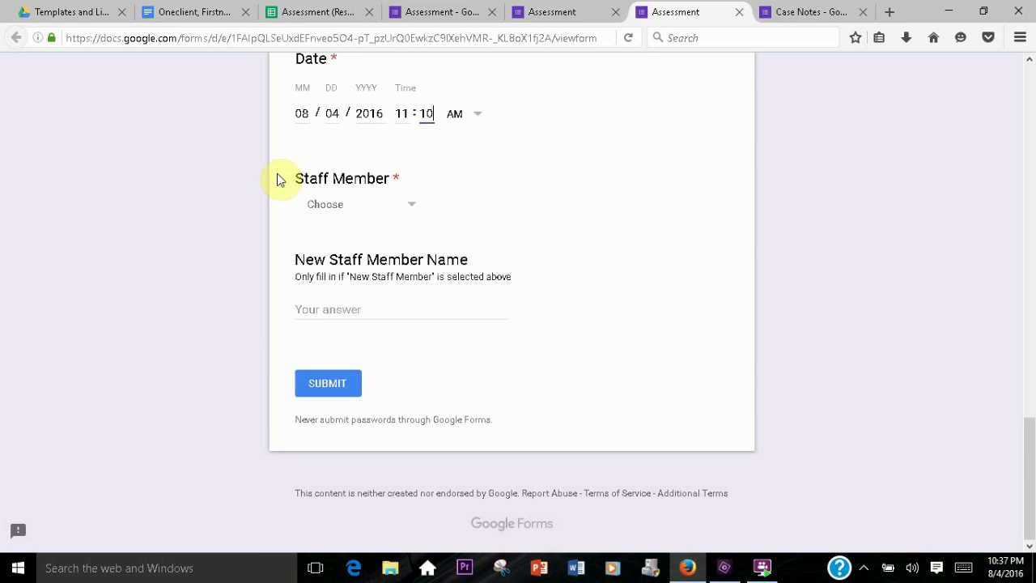
Choose Orange Staff as the staff member and submit the Assessment response
{"action": "left_click", "coordinate": [332, 203]}
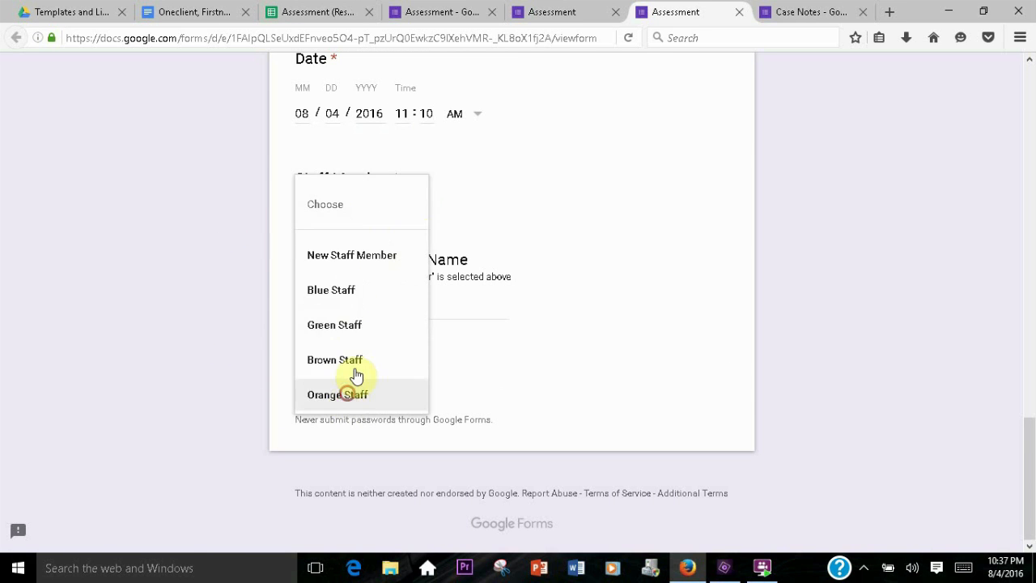
{"action": "left_click", "coordinate": [349, 392]}
{"action": "left_click", "coordinate": [351, 312]}
{"action": "key", "text": "Return"}
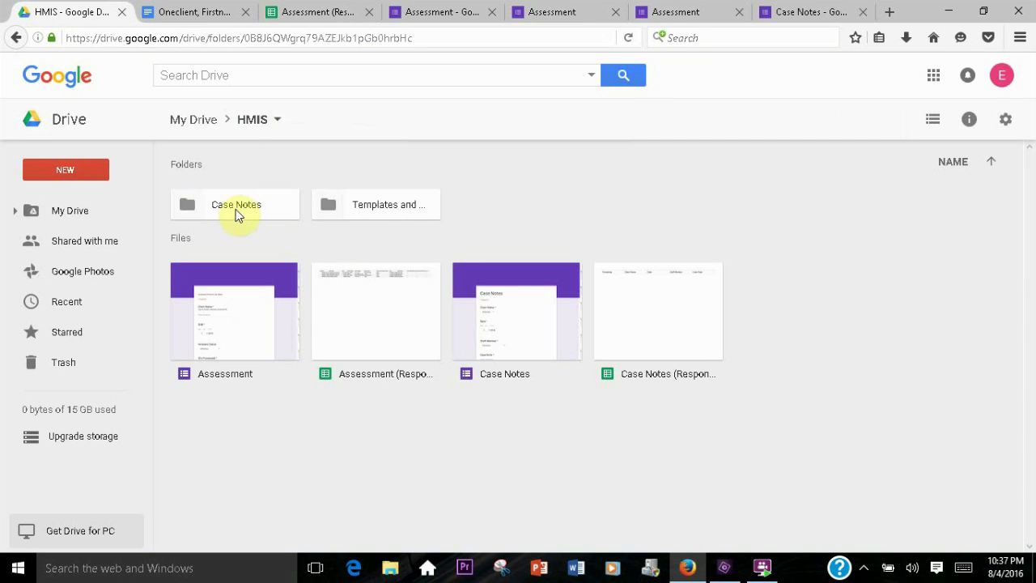
Open the generated Twoclient, firstname P case plan document from the Case Notes folder and review its contents
{"action": "double_click", "coordinate": [236, 212]}
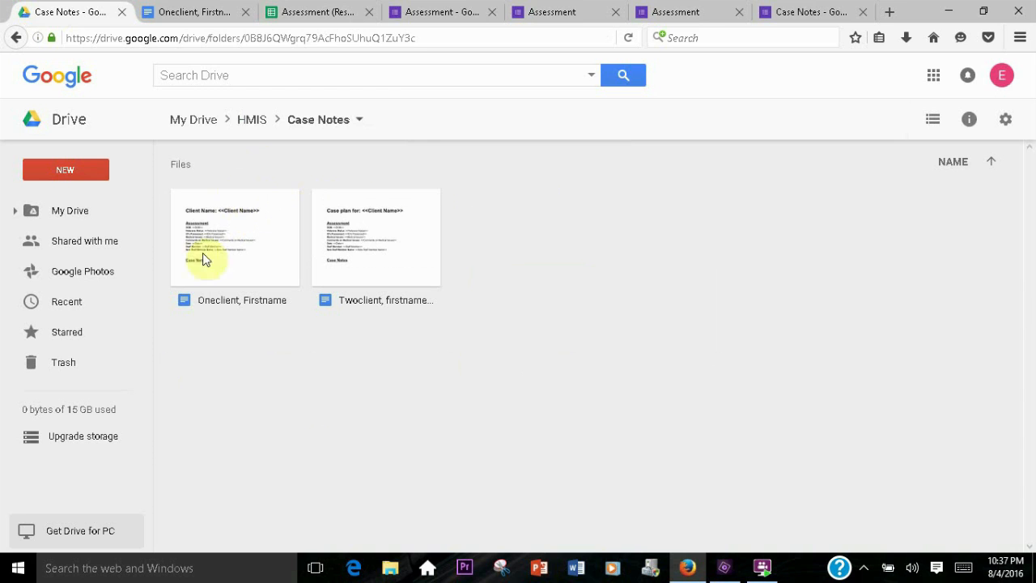
{"action": "double_click", "coordinate": [373, 254]}
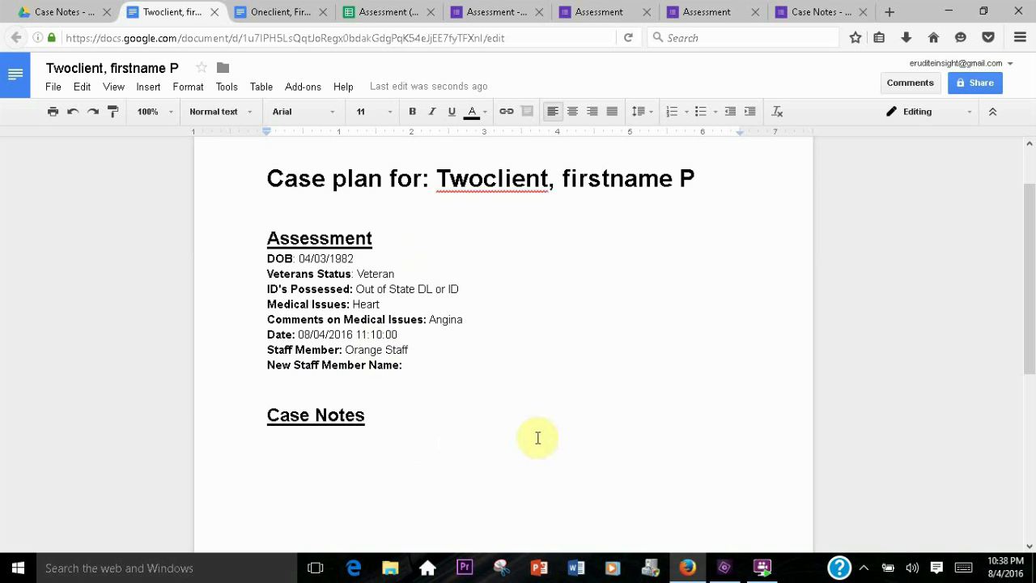
{"action": "left_click", "coordinate": [279, 450]}
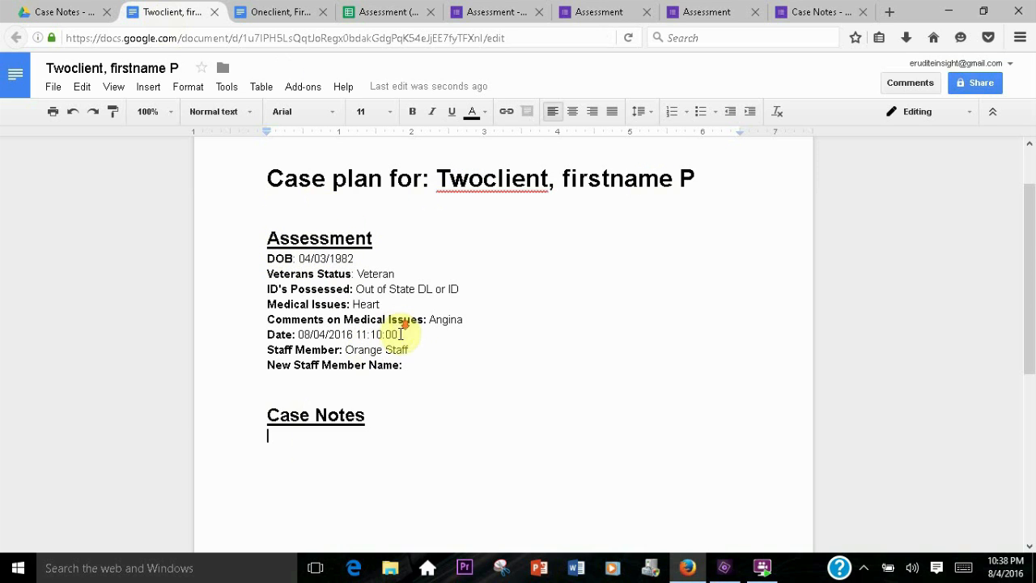
{"action": "scroll", "coordinate": [401, 334], "scroll_direction": "down", "scroll_amount": 3}
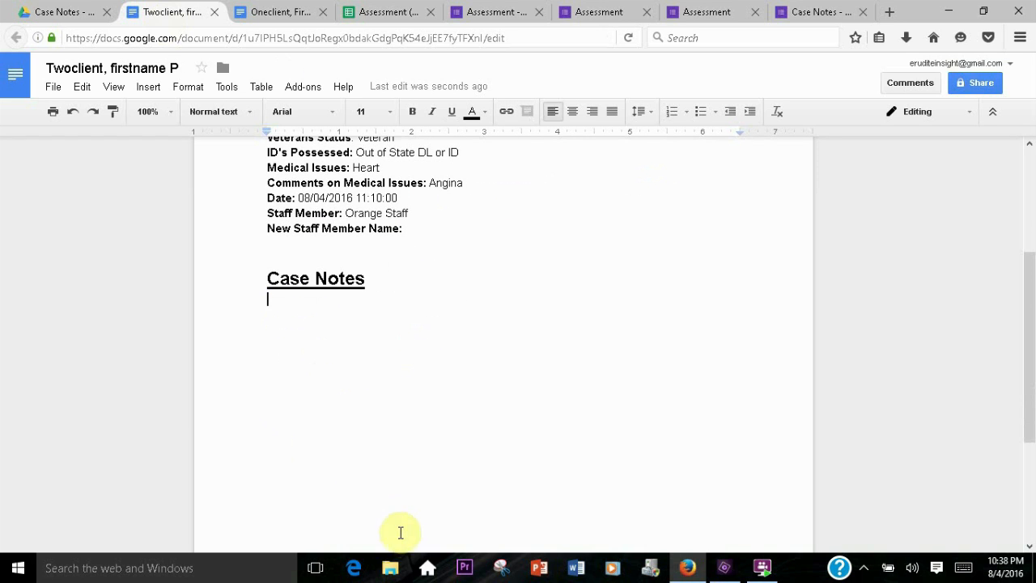
{"action": "scroll", "coordinate": [393, 375], "scroll_direction": "up", "scroll_amount": 4}
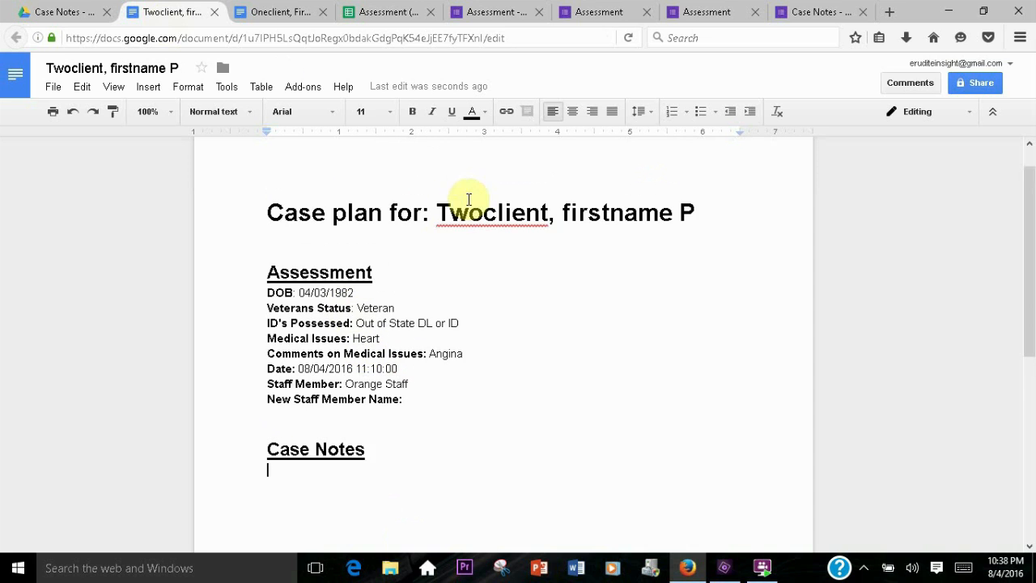
{"action": "scroll", "coordinate": [468, 199], "scroll_direction": "down", "scroll_amount": 1}
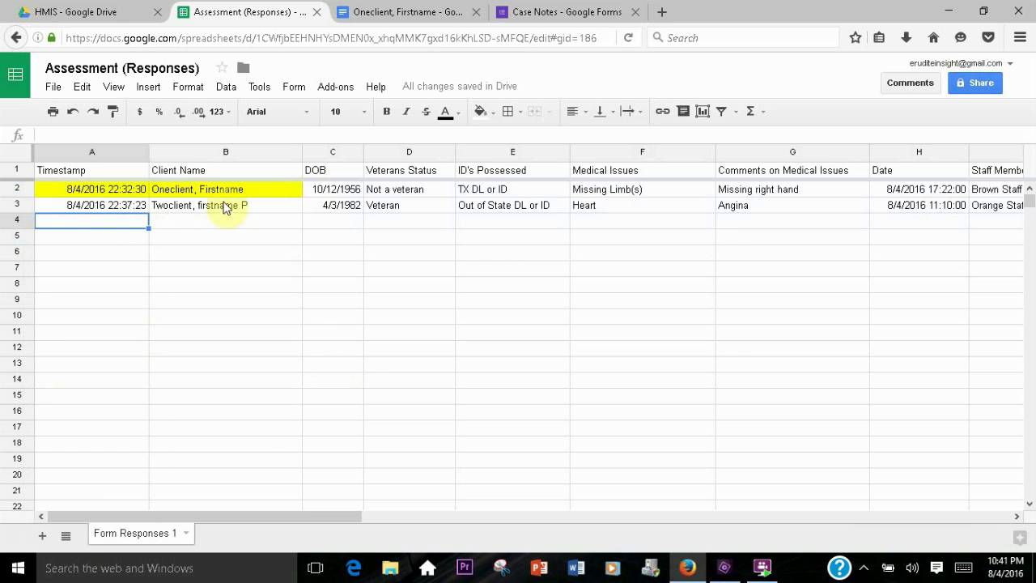
Browse the HMIS and Case Notes Drive folders and the Case Notes form's questions
{"action": "left_click", "coordinate": [74, 12]}
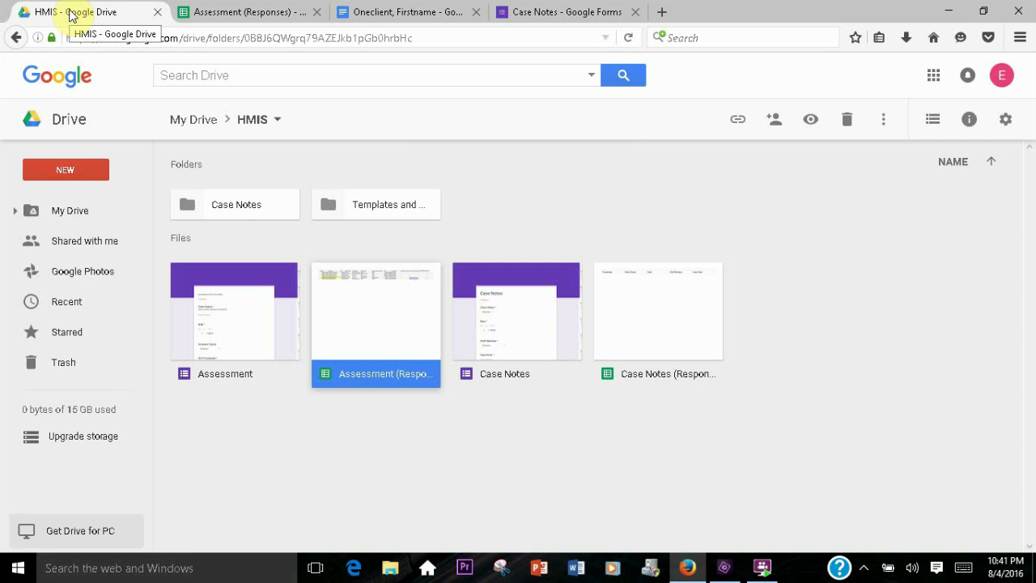
{"action": "double_click", "coordinate": [212, 204]}
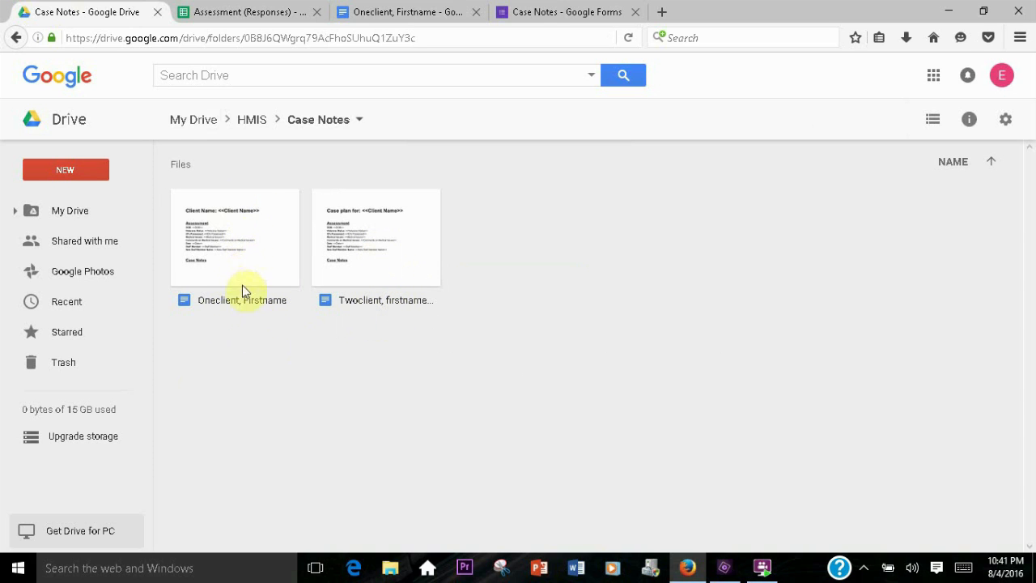
{"action": "left_click", "coordinate": [263, 131]}
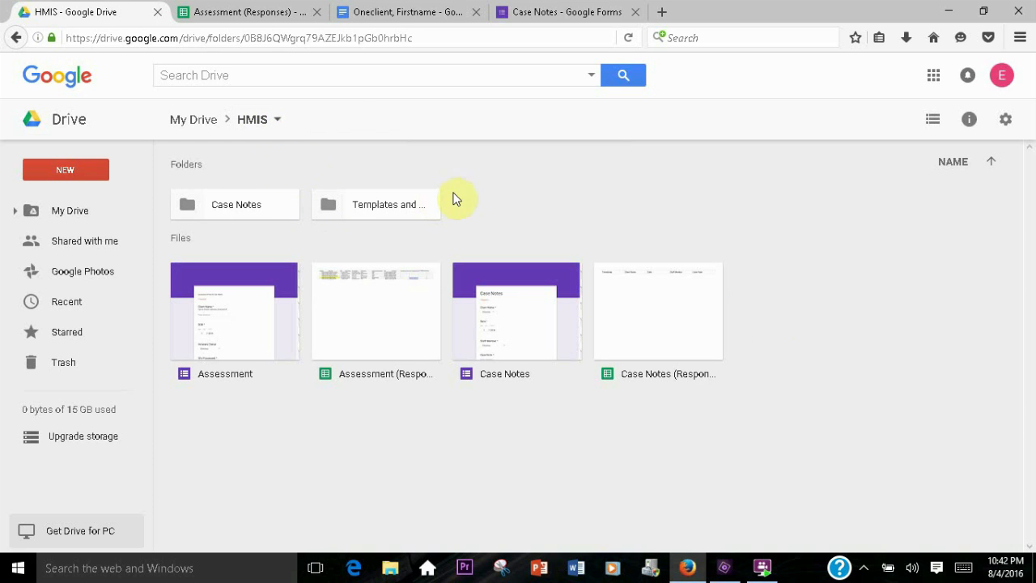
{"action": "left_click", "coordinate": [548, 12]}
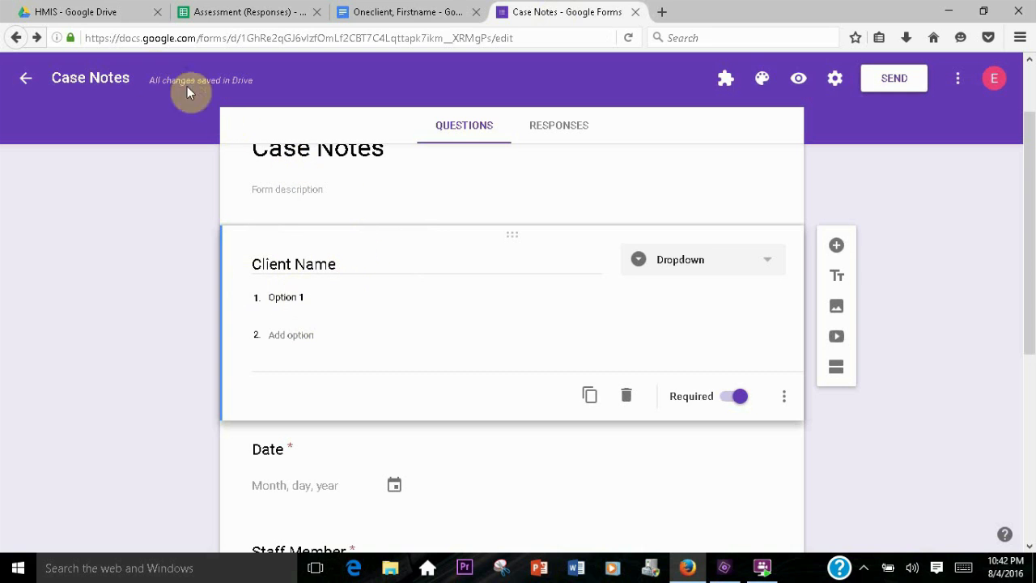
{"action": "left_click", "coordinate": [95, 18]}
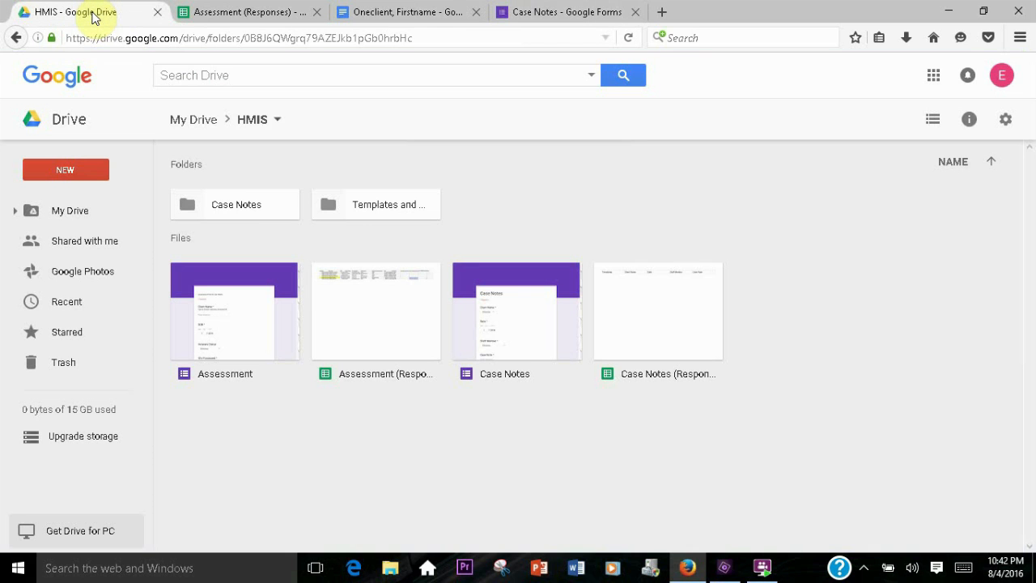
{"action": "double_click", "coordinate": [232, 206]}
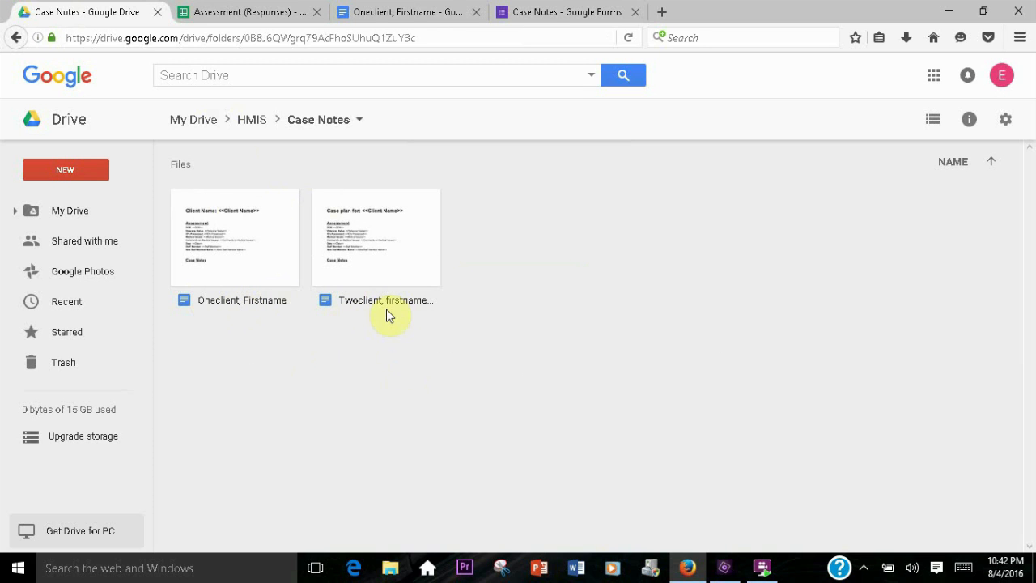
{"action": "left_click", "coordinate": [532, 12]}
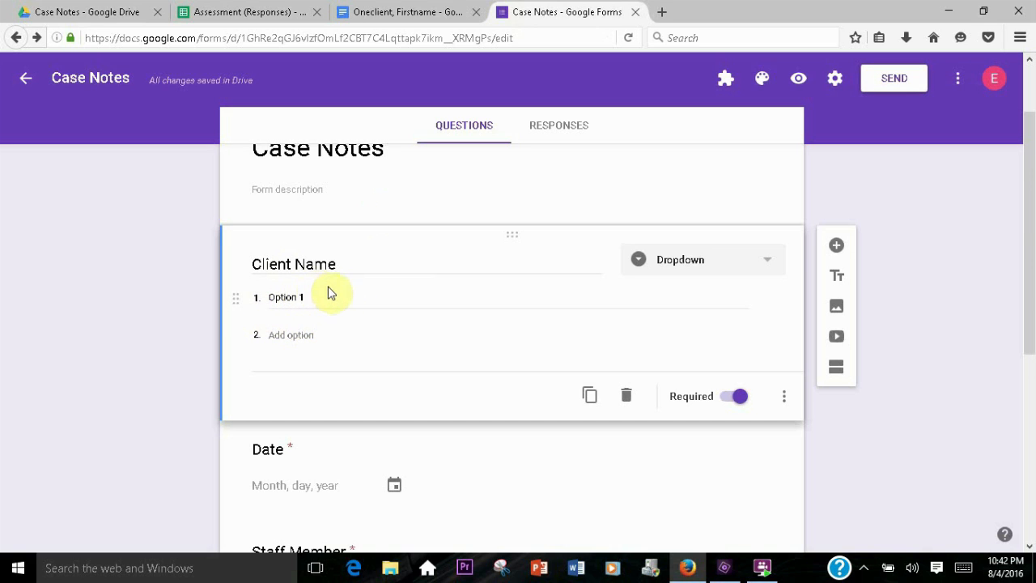
{"action": "scroll", "coordinate": [334, 292], "scroll_direction": "down", "scroll_amount": 4}
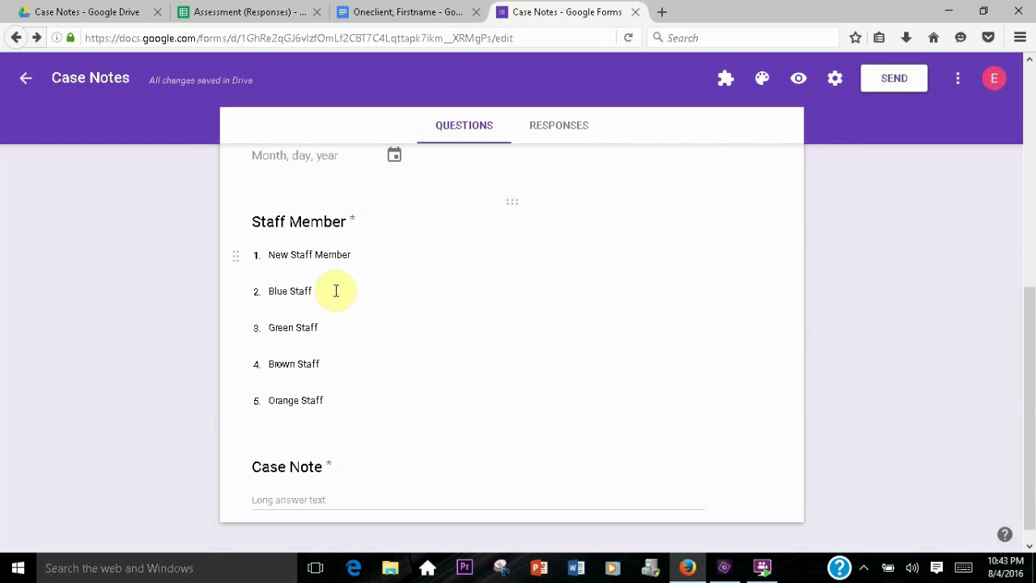
{"action": "scroll", "coordinate": [334, 296], "scroll_direction": "up", "scroll_amount": 5}
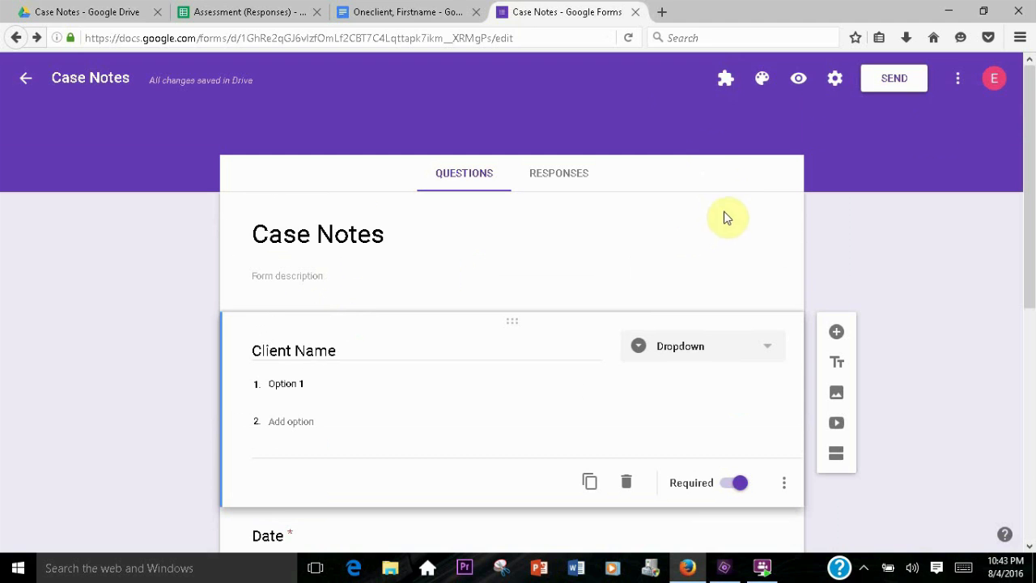
Install the docAppender add-on for the Case Notes form and allow its requested permissions
{"action": "left_click", "coordinate": [958, 81]}
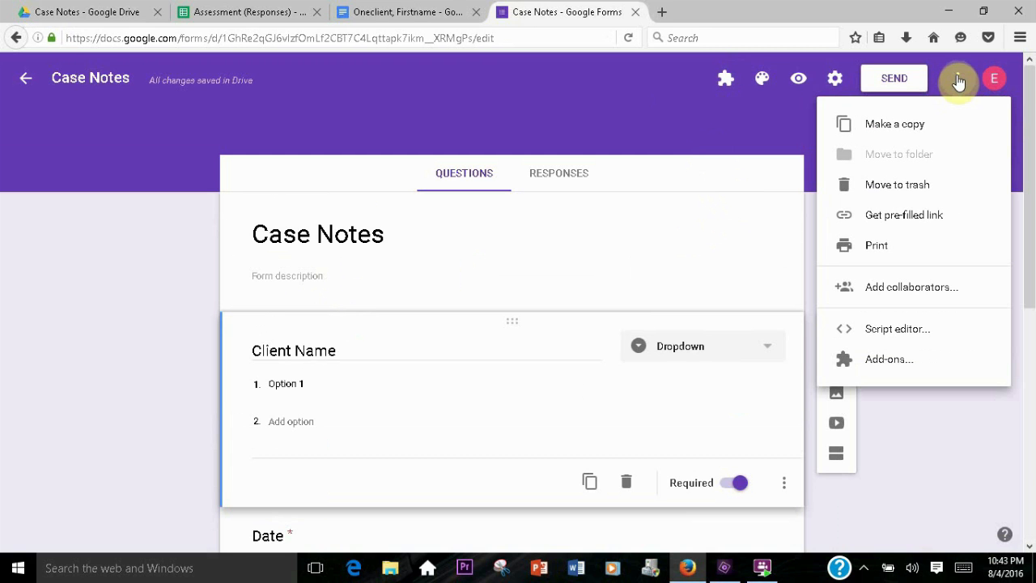
{"action": "left_click", "coordinate": [889, 360]}
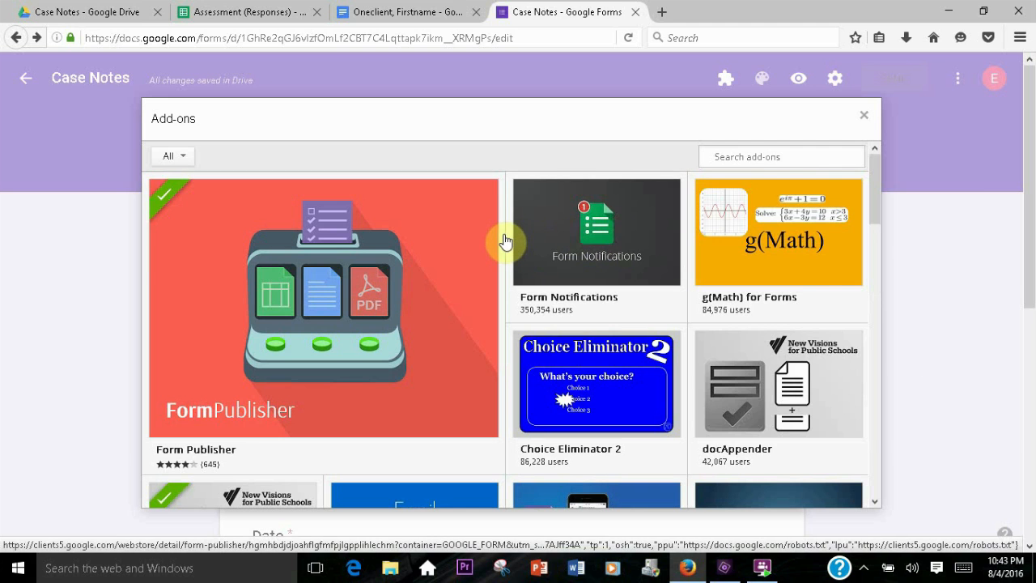
{"action": "mouse_move", "coordinate": [503, 240]}
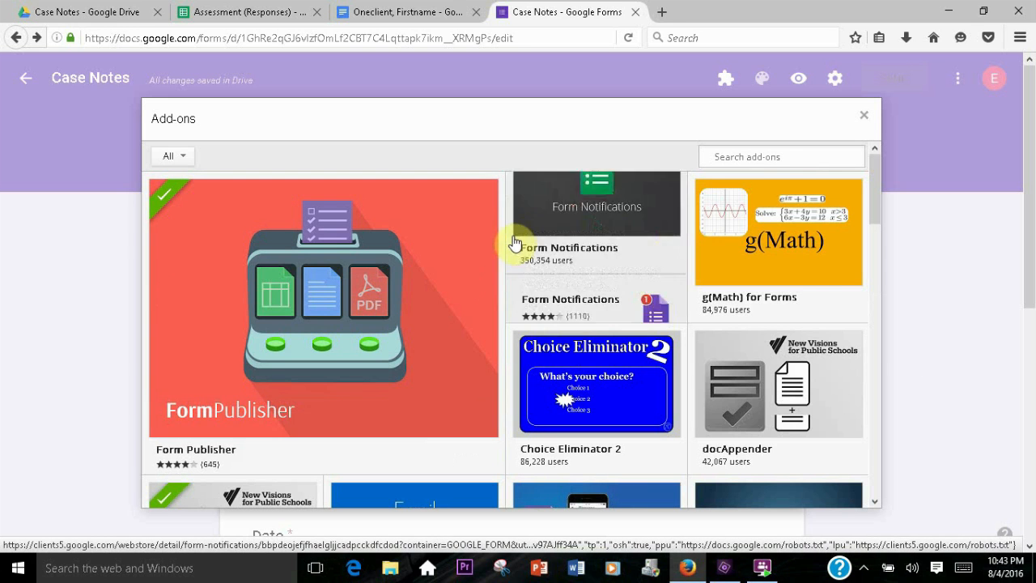
{"action": "mouse_move", "coordinate": [776, 394]}
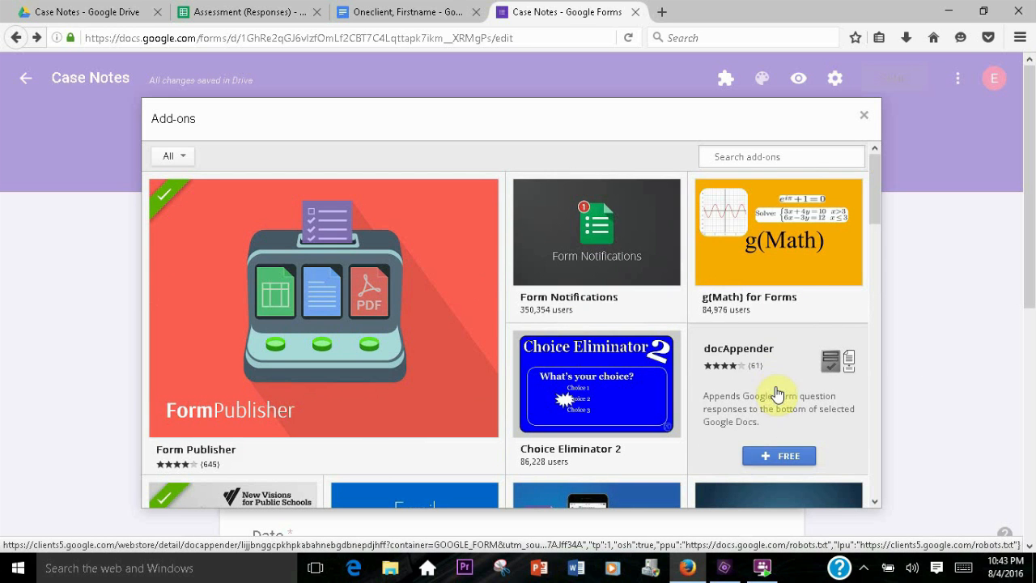
{"action": "left_click", "coordinate": [777, 455]}
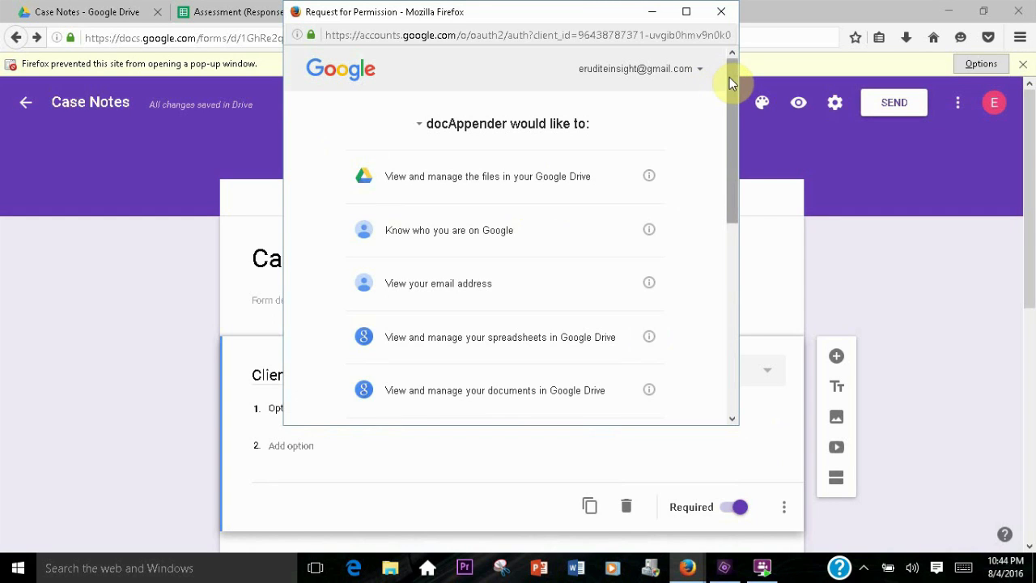
{"action": "left_click_drag", "start_coordinate": [730, 81], "coordinate": [740, 306]}
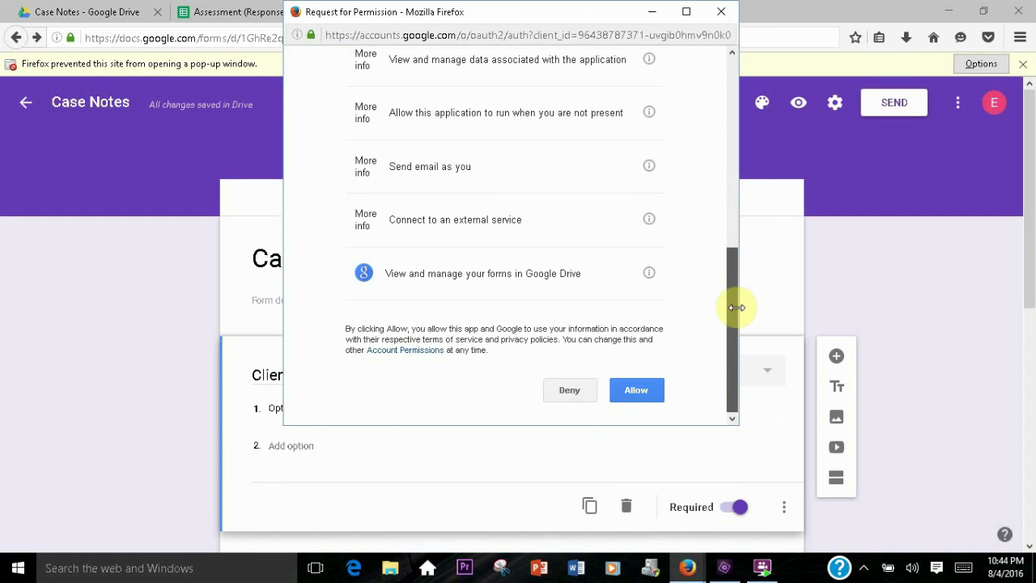
{"action": "left_click", "coordinate": [636, 393]}
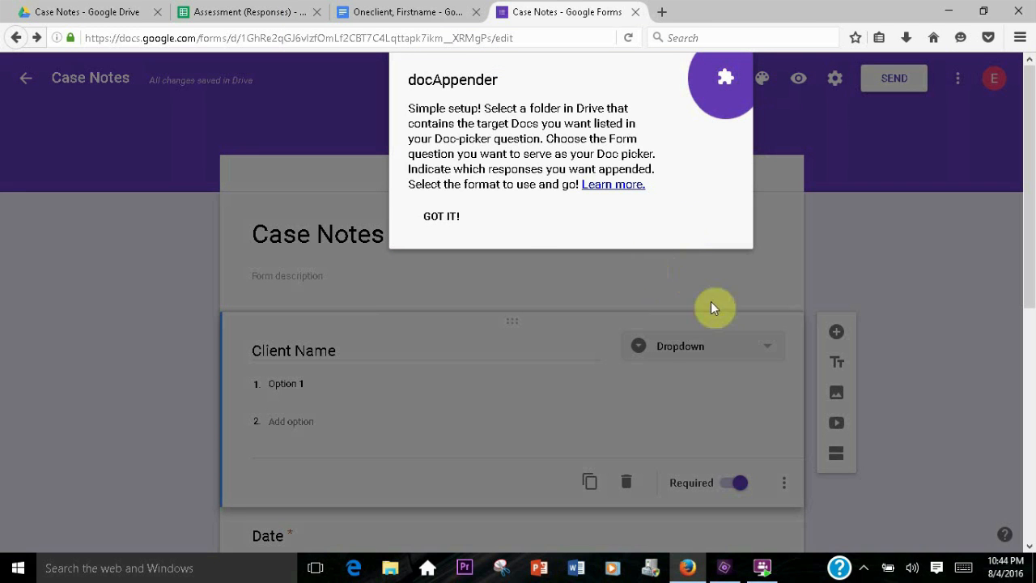
{"action": "left_click", "coordinate": [441, 219]}
Open the docAppender sidebar and pick the Case Notes Drive folder as the target Doc folder
{"action": "left_click", "coordinate": [725, 81]}
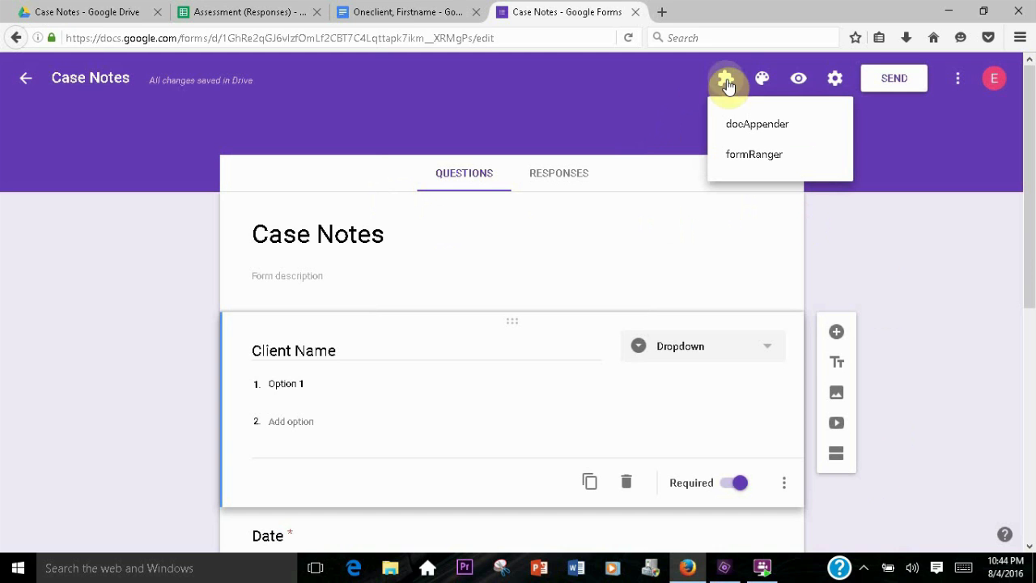
{"action": "left_click", "coordinate": [736, 128]}
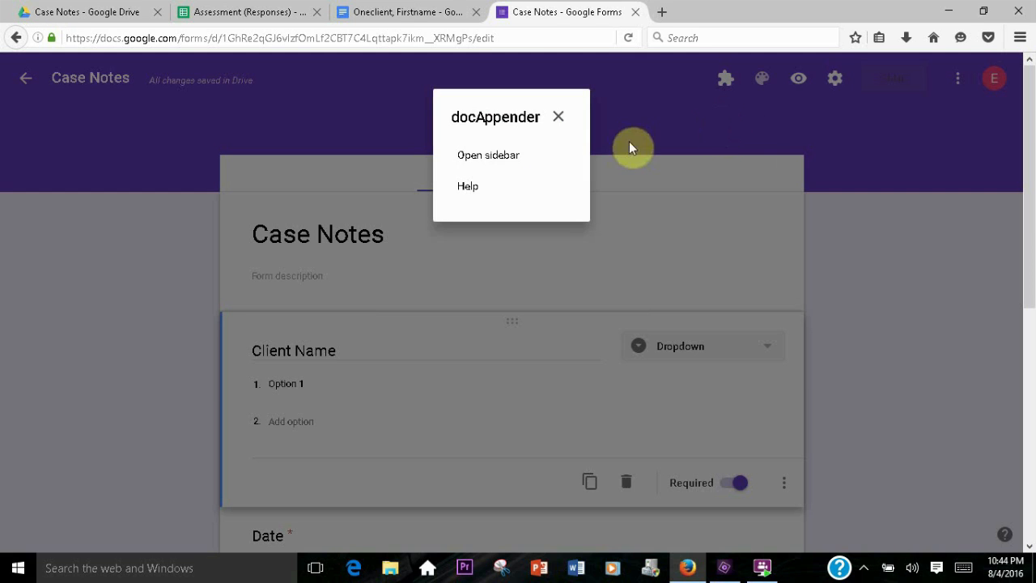
{"action": "left_click", "coordinate": [498, 168]}
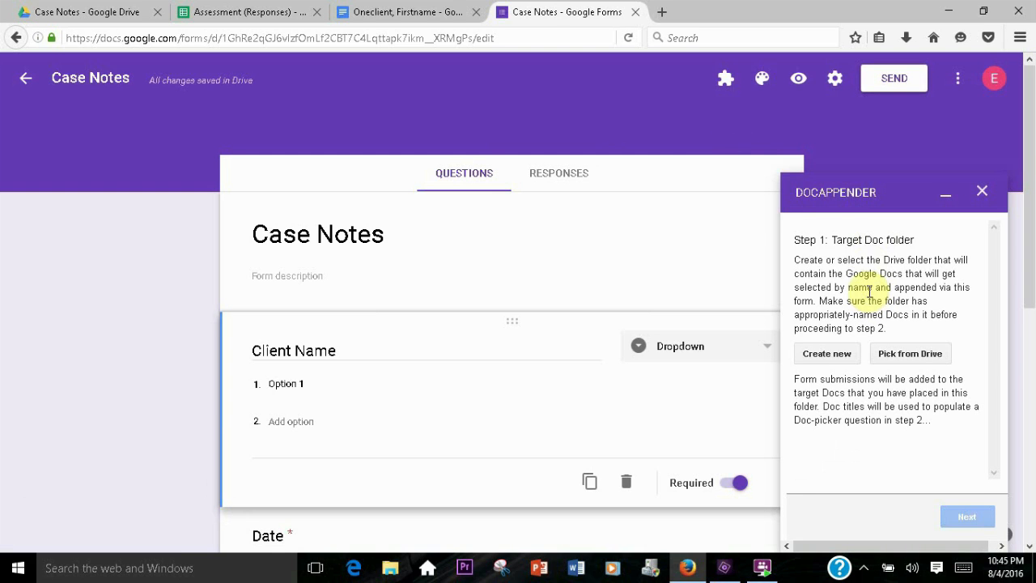
{"action": "left_click_drag", "start_coordinate": [838, 239], "coordinate": [890, 238]}
{"action": "left_click", "coordinate": [834, 244]}
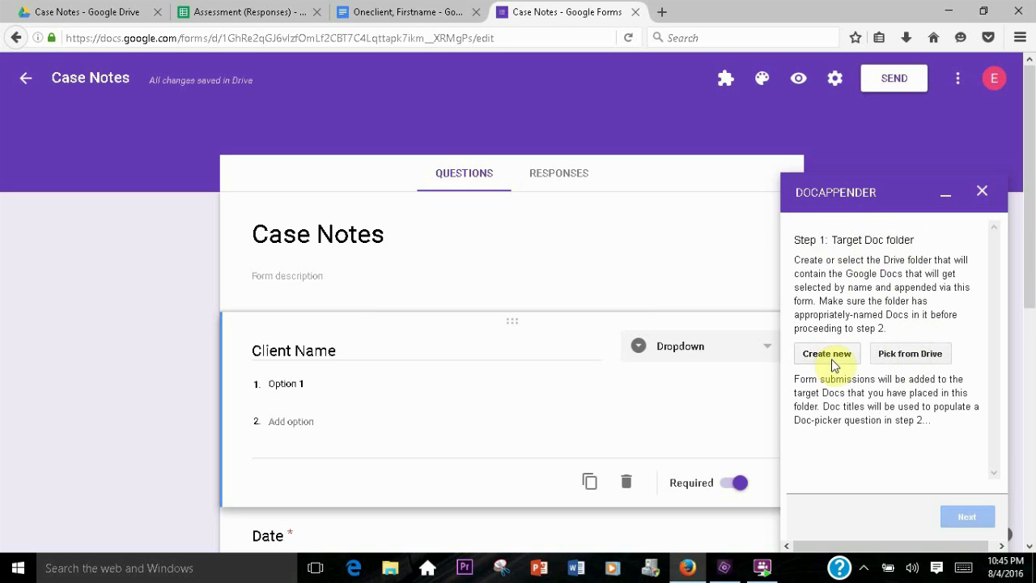
{"action": "left_click", "coordinate": [910, 353]}
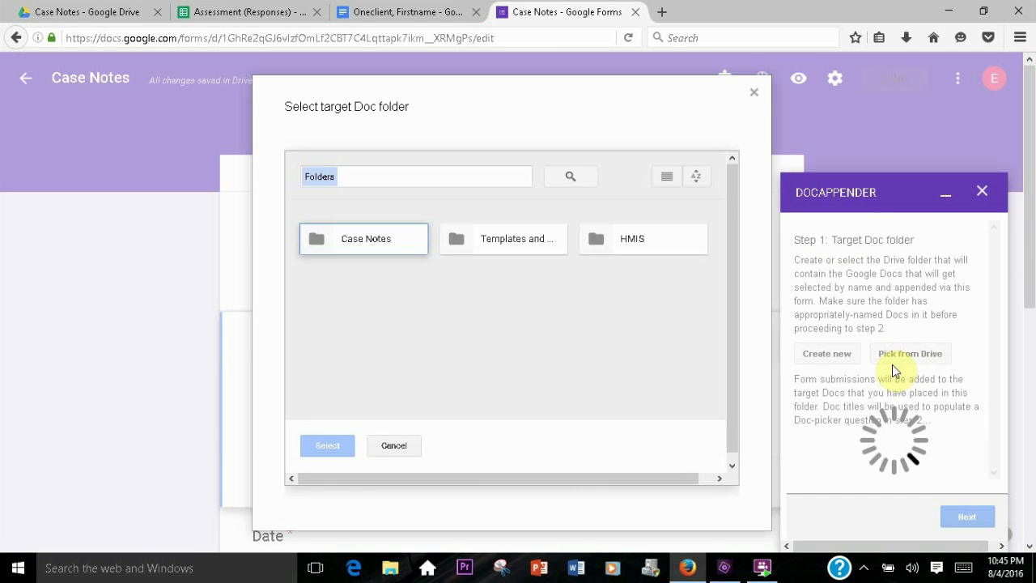
{"action": "left_click", "coordinate": [370, 243]}
{"action": "left_click", "coordinate": [330, 446]}
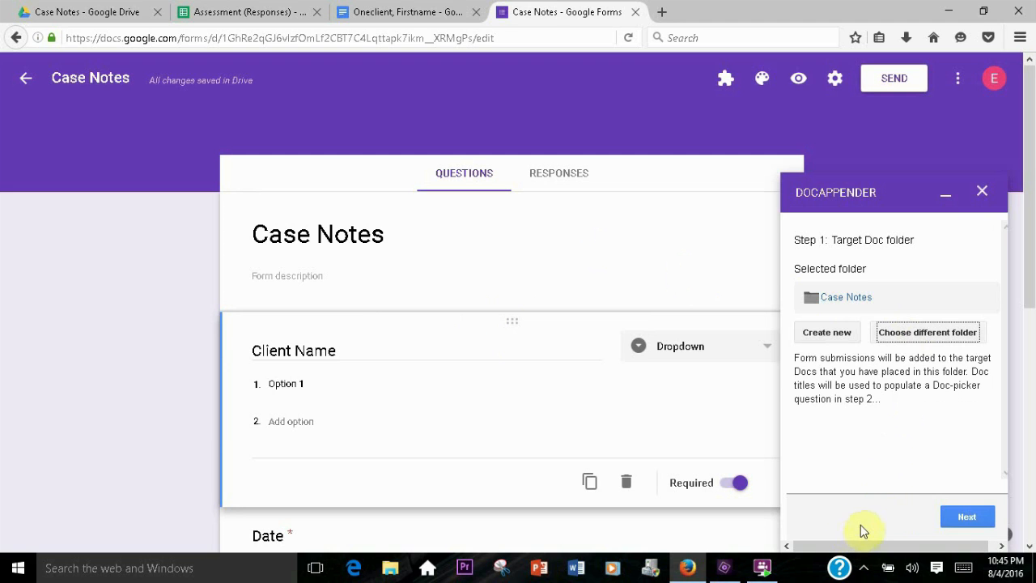
Advance the docAppender setup to the doc-picker step and review the Case Notes form's questions
{"action": "left_click", "coordinate": [967, 516]}
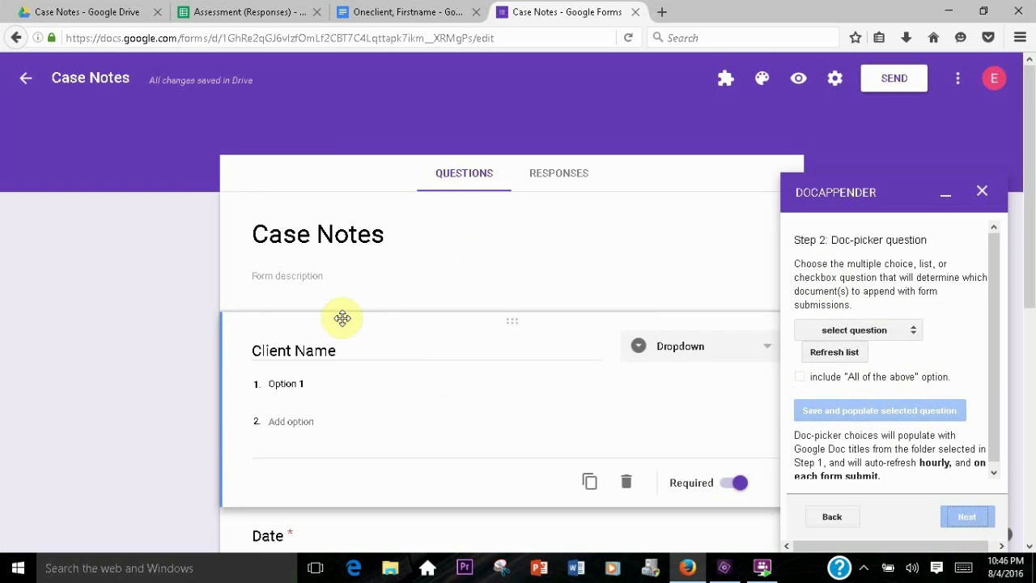
{"action": "scroll", "coordinate": [344, 320], "scroll_direction": "down", "scroll_amount": 4}
{"action": "scroll", "coordinate": [340, 230], "scroll_direction": "up", "scroll_amount": 2}
{"action": "scroll", "coordinate": [338, 232], "scroll_direction": "up", "scroll_amount": 1}
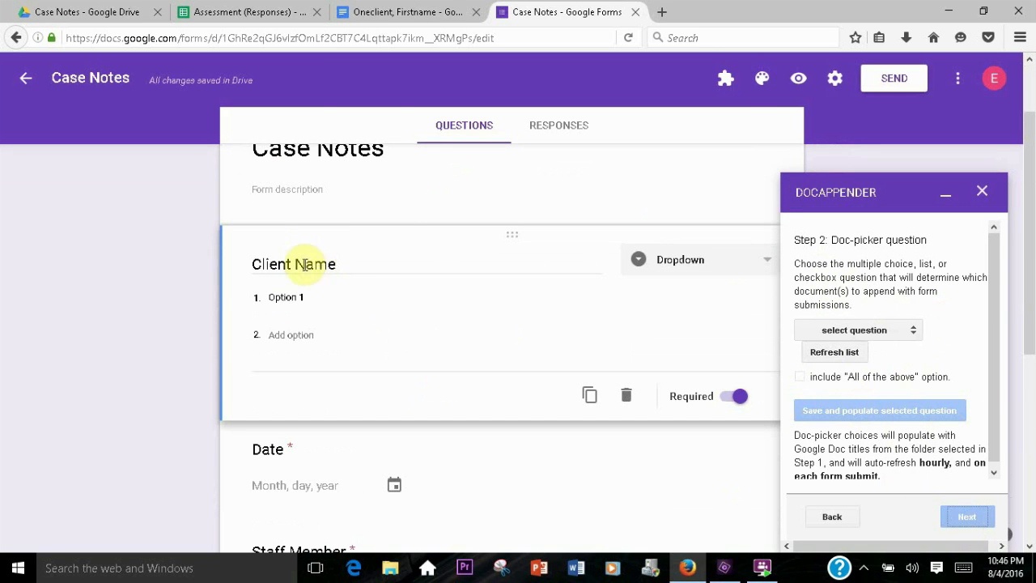
{"action": "scroll", "coordinate": [372, 276], "scroll_direction": "down", "scroll_amount": 6}
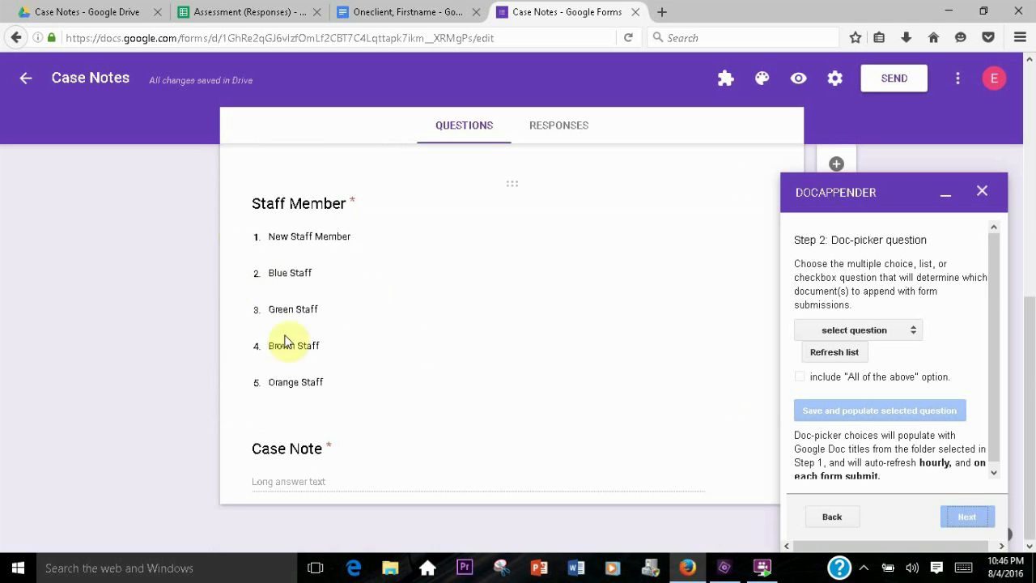
{"action": "left_click", "coordinate": [722, 87]}
{"action": "left_click", "coordinate": [620, 80]}
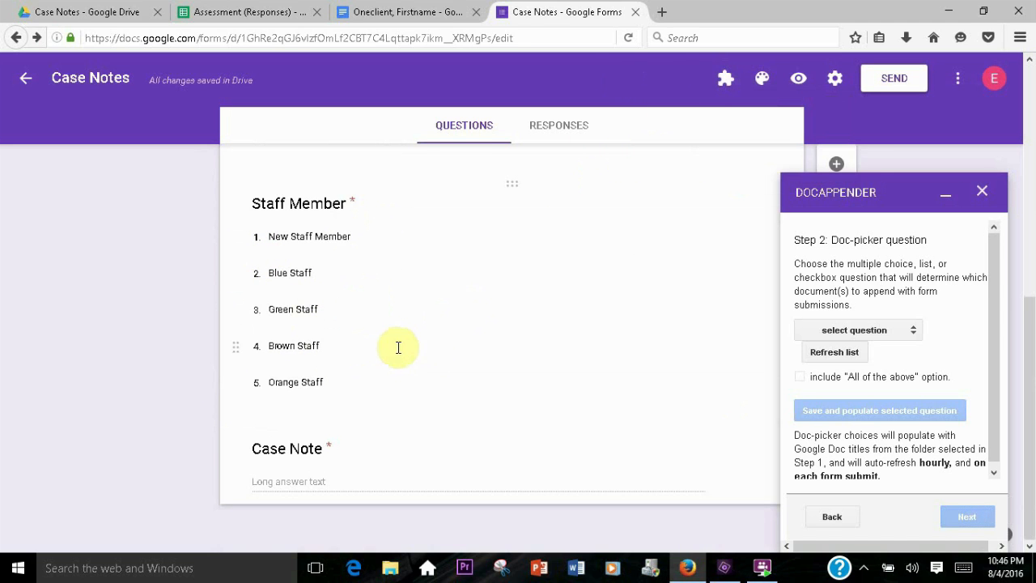
{"action": "scroll", "coordinate": [395, 347], "scroll_direction": "up", "scroll_amount": 5}
{"action": "scroll", "coordinate": [388, 348], "scroll_direction": "down", "scroll_amount": 2}
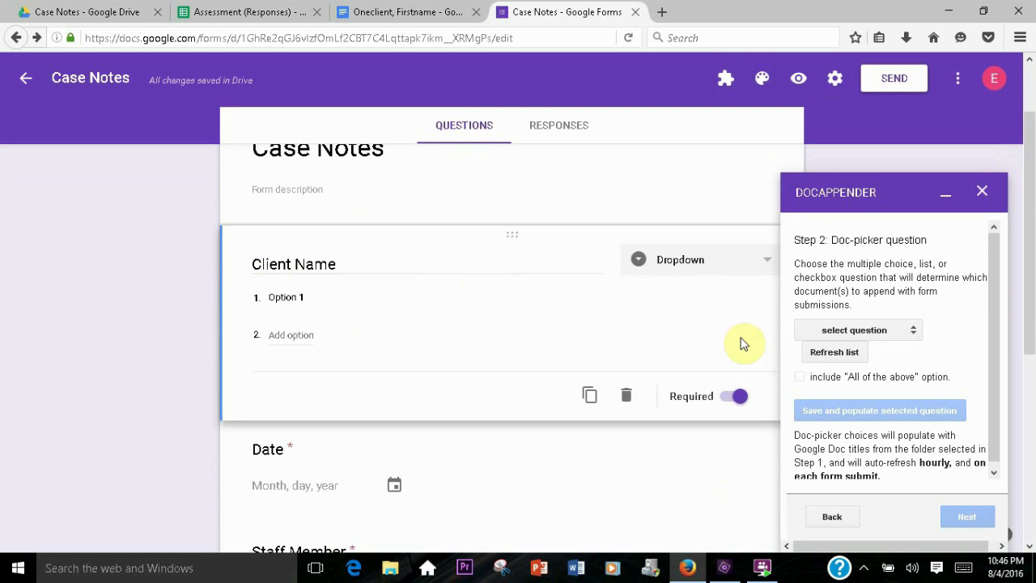
{"action": "scroll", "coordinate": [873, 340], "scroll_direction": "up", "scroll_amount": 2}
Choose Client Name as the doc-picker question and save it so its choices are populated from the folder's Doc titles
{"action": "left_click", "coordinate": [830, 354]}
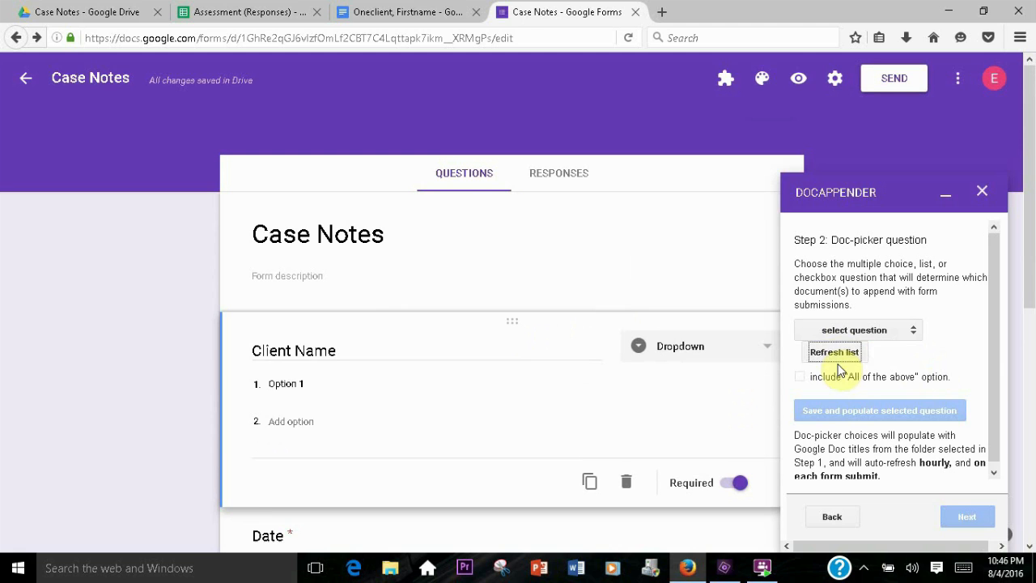
{"action": "left_click_drag", "start_coordinate": [992, 306], "coordinate": [992, 325]}
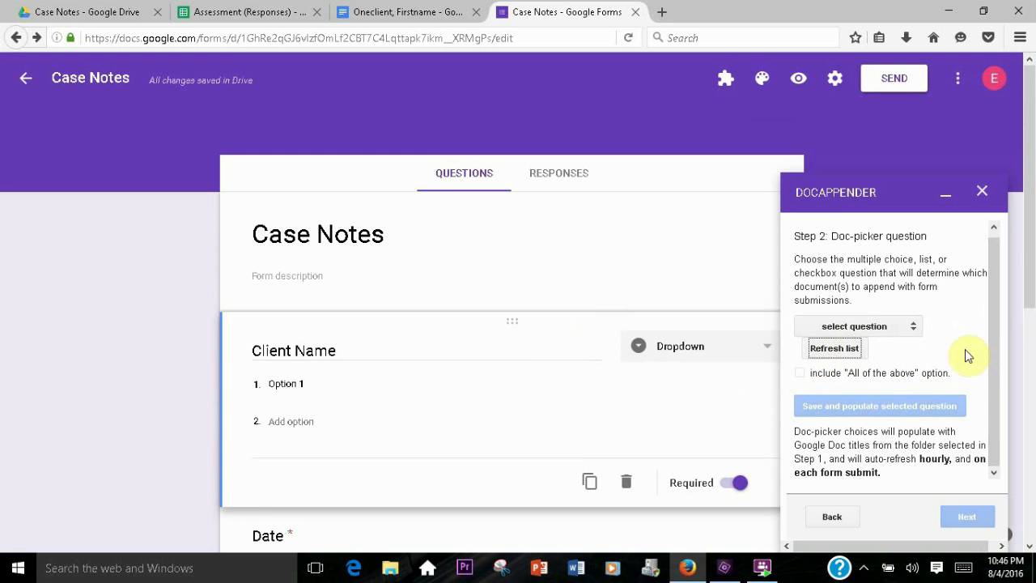
{"action": "left_click", "coordinate": [914, 327]}
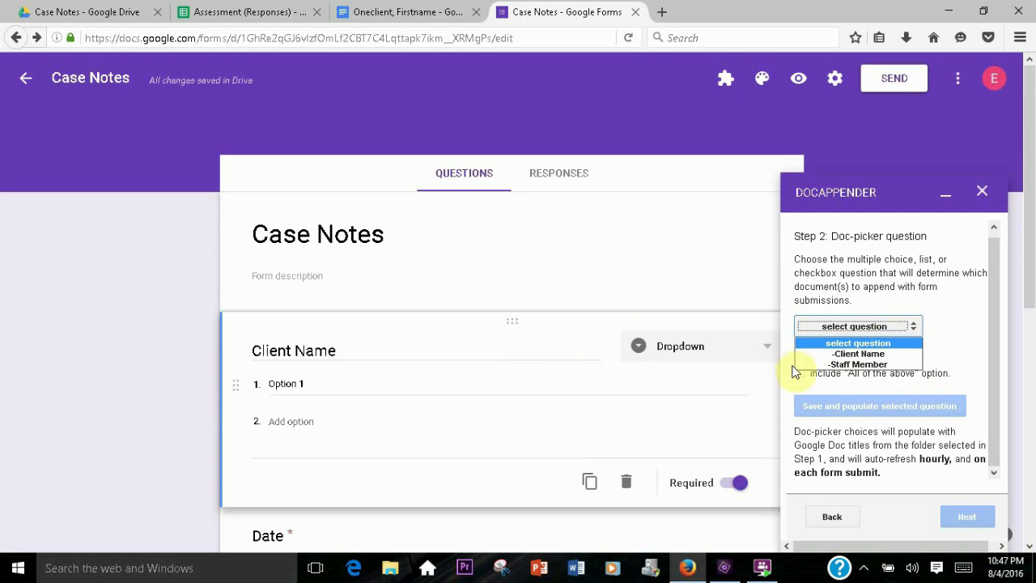
{"action": "left_click", "coordinate": [859, 354]}
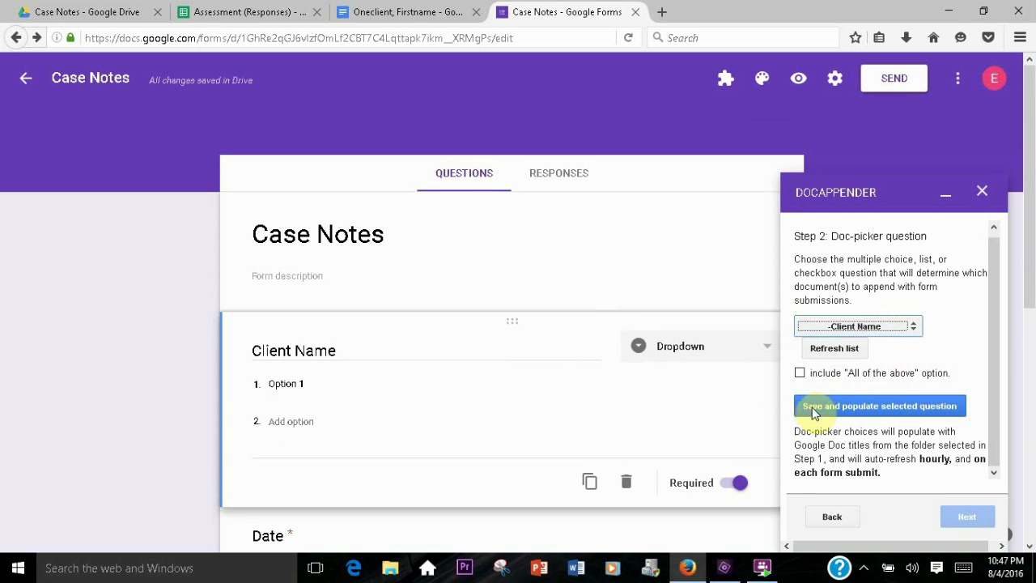
{"action": "left_click", "coordinate": [893, 409]}
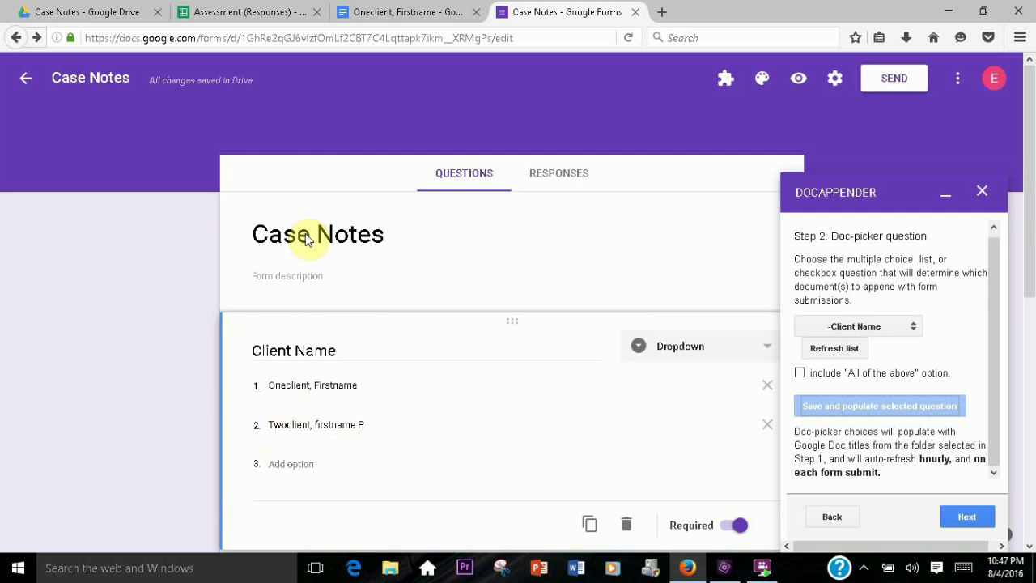
{"action": "left_click", "coordinate": [116, 16]}
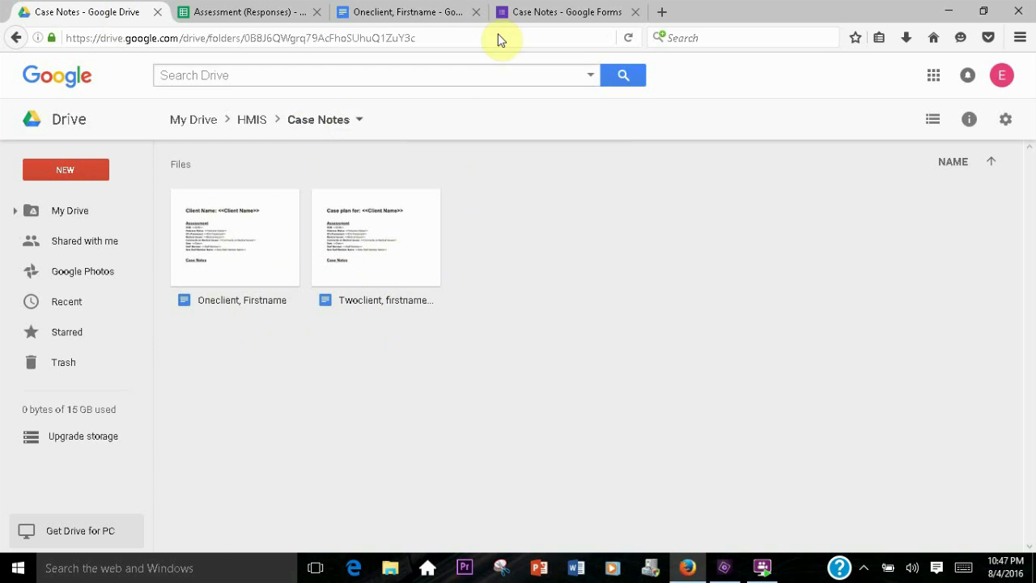
{"action": "left_click", "coordinate": [534, 12]}
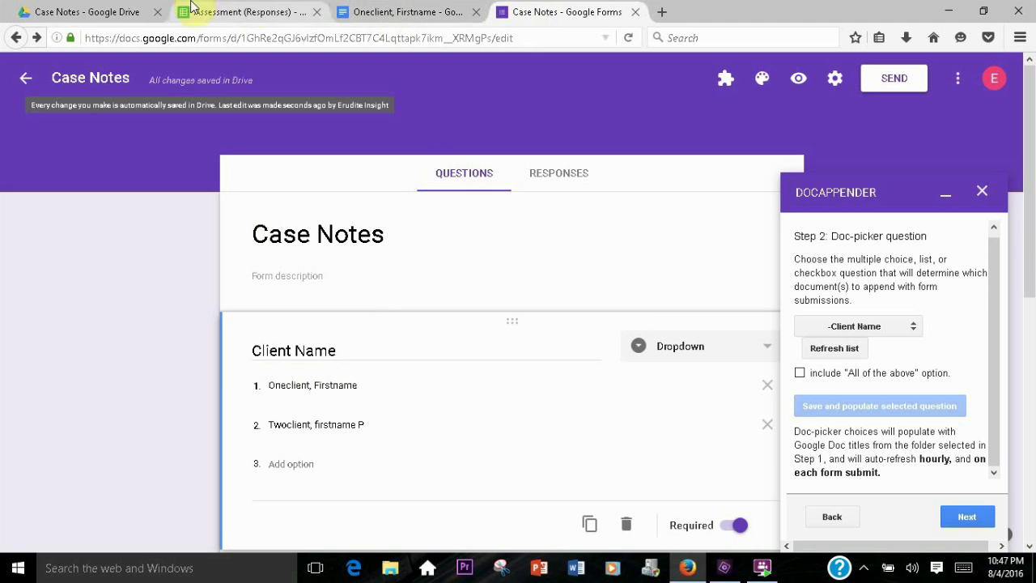
{"action": "left_click", "coordinate": [116, 17]}
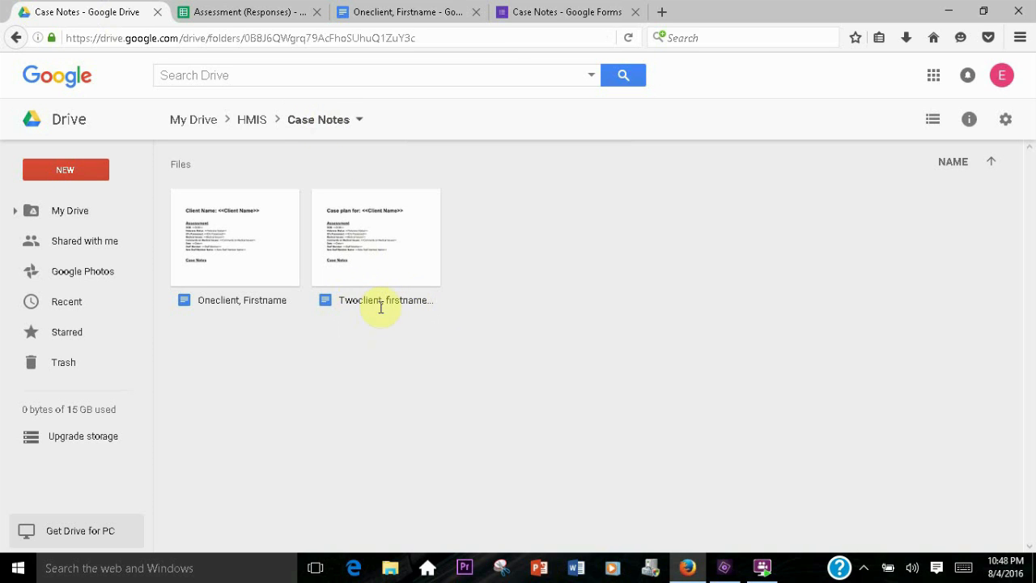
{"action": "left_click", "coordinate": [531, 14]}
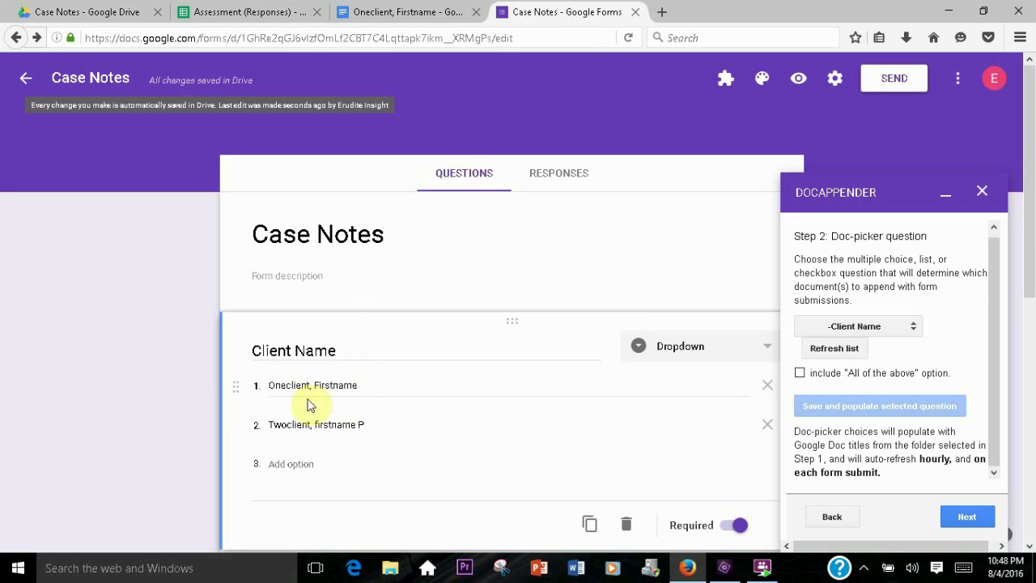
Rename the Twoclient, firstname P document in the Case Notes folder to Twoclienthere, firstname P
{"action": "left_click", "coordinate": [114, 12]}
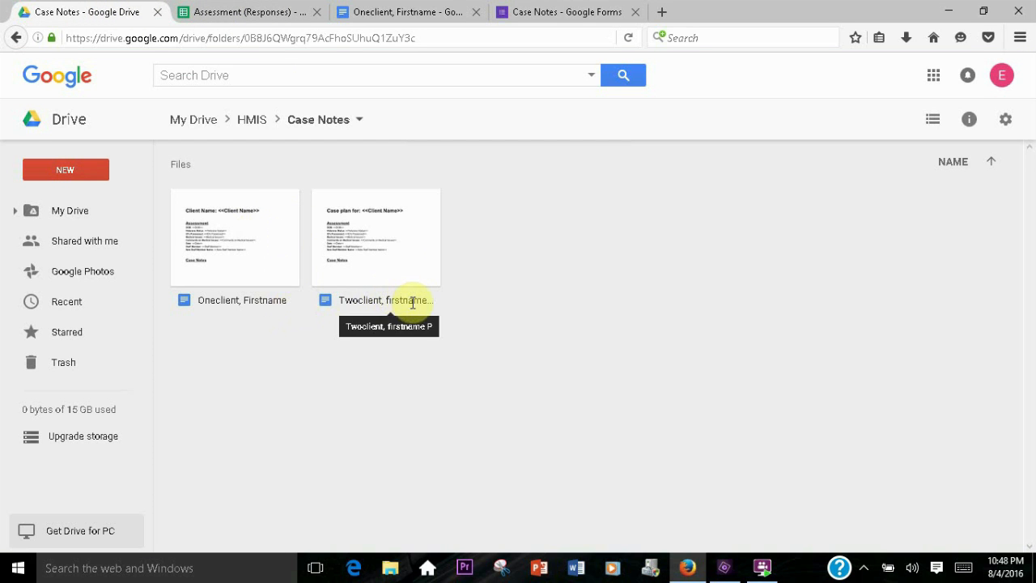
{"action": "left_click", "coordinate": [364, 302]}
{"action": "right_click", "coordinate": [368, 306]}
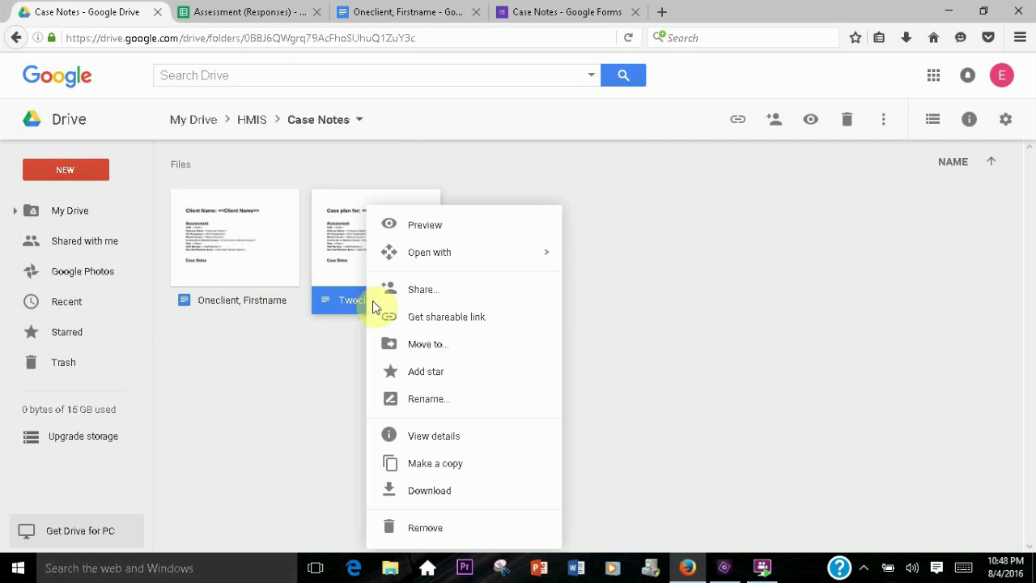
{"action": "left_click", "coordinate": [423, 398]}
{"action": "left_click", "coordinate": [437, 316]}
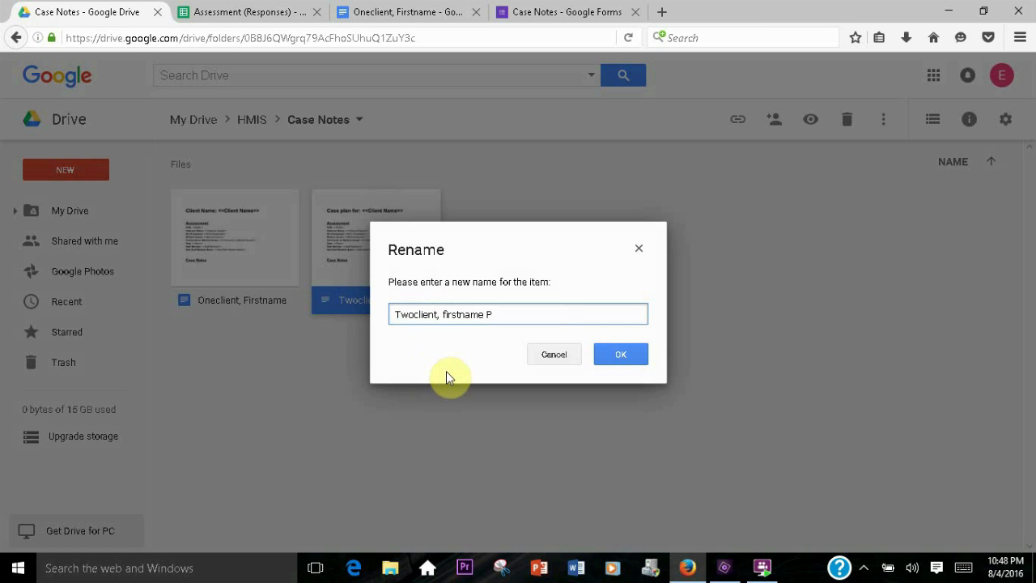
{"action": "type", "text": "here"}
{"action": "left_click", "coordinate": [620, 357]}
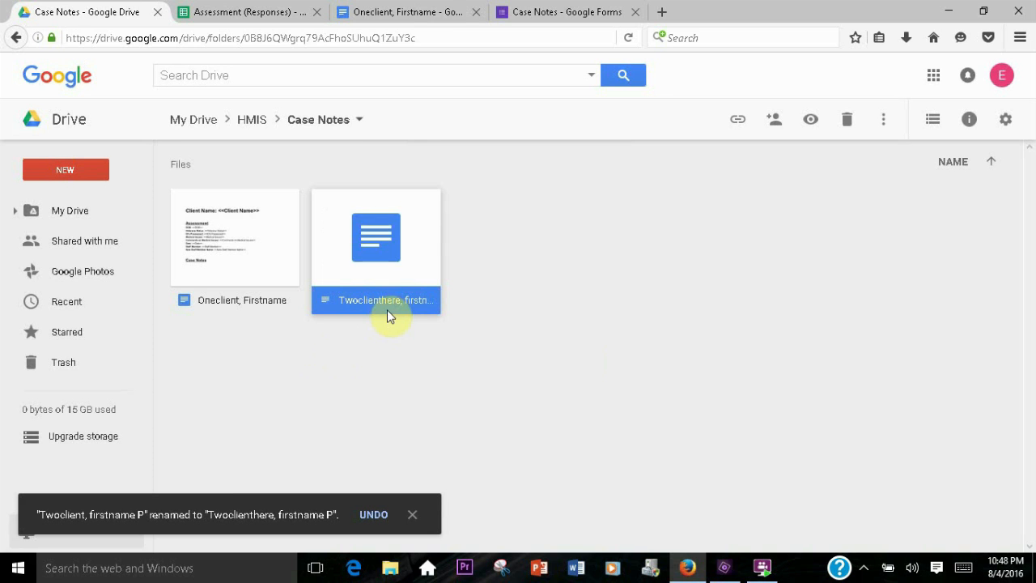
Reselect Client Name as the doc-picker question and save again to repopulate its choices with the renamed Doc title
{"action": "left_click", "coordinate": [544, 13]}
{"action": "scroll", "coordinate": [522, 315], "scroll_direction": "down", "scroll_amount": 3}
{"action": "scroll", "coordinate": [527, 317], "scroll_direction": "up", "scroll_amount": 3}
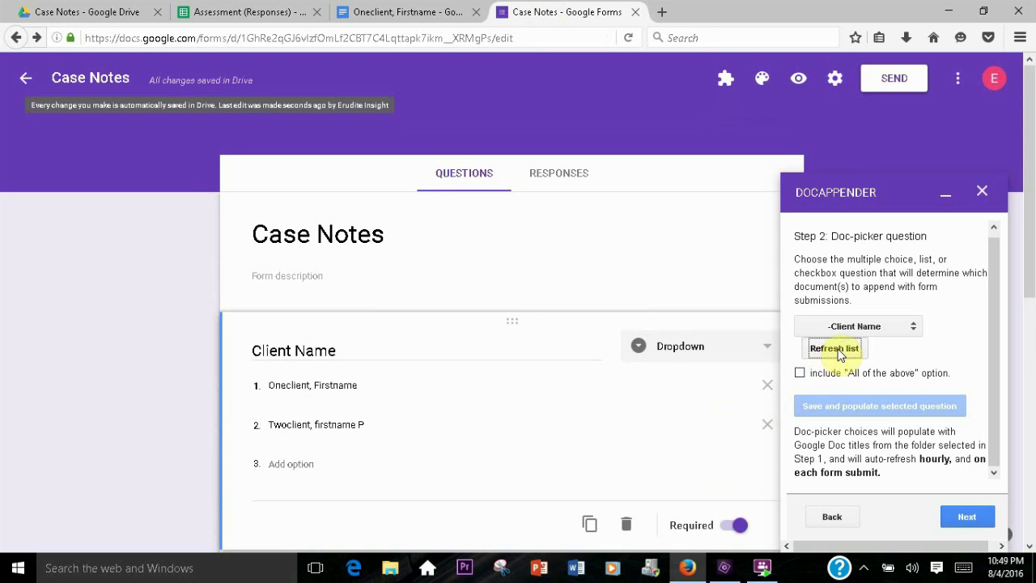
{"action": "left_click", "coordinate": [906, 326]}
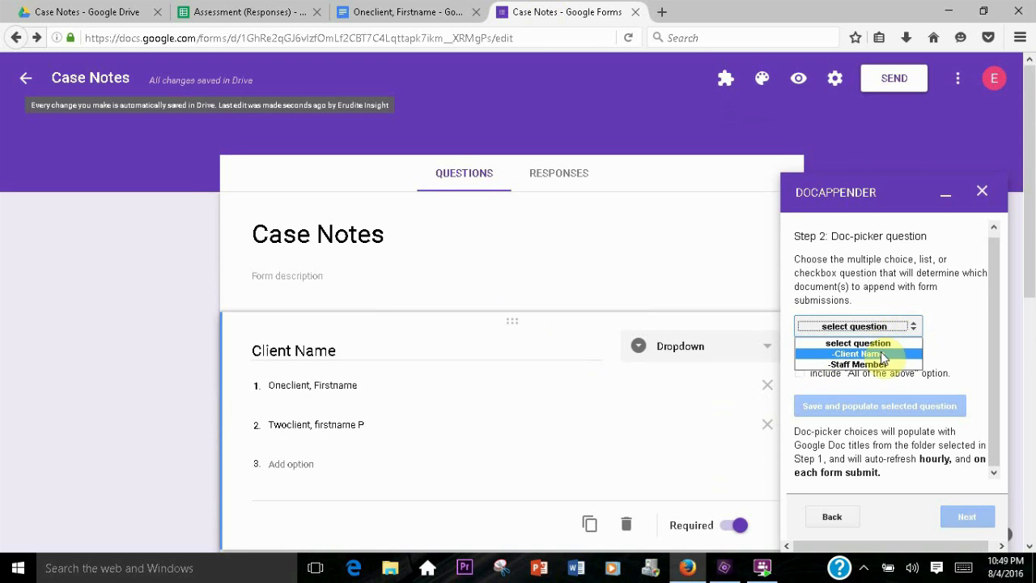
{"action": "left_click", "coordinate": [860, 351]}
{"action": "left_click", "coordinate": [840, 355]}
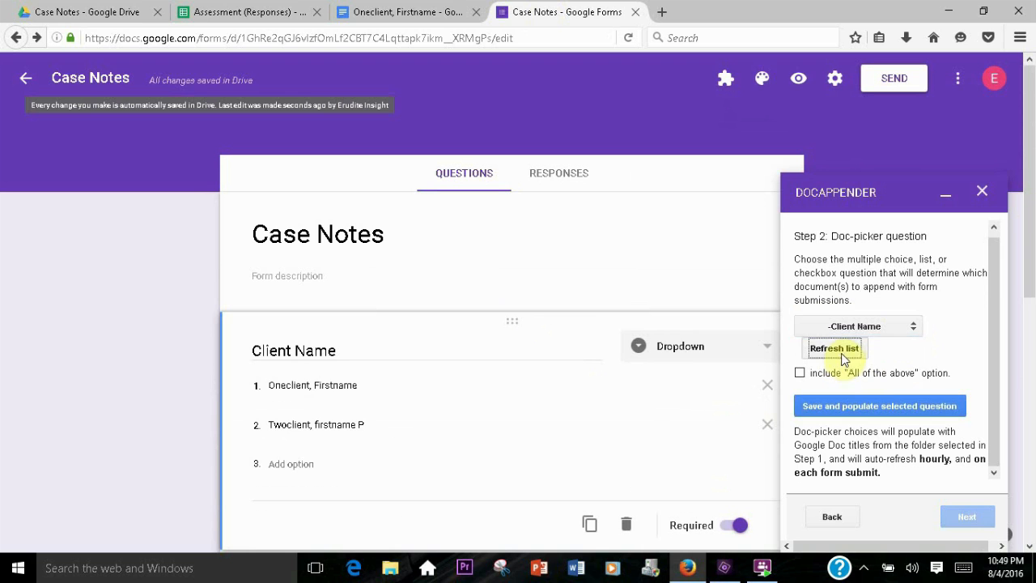
{"action": "left_click", "coordinate": [889, 408]}
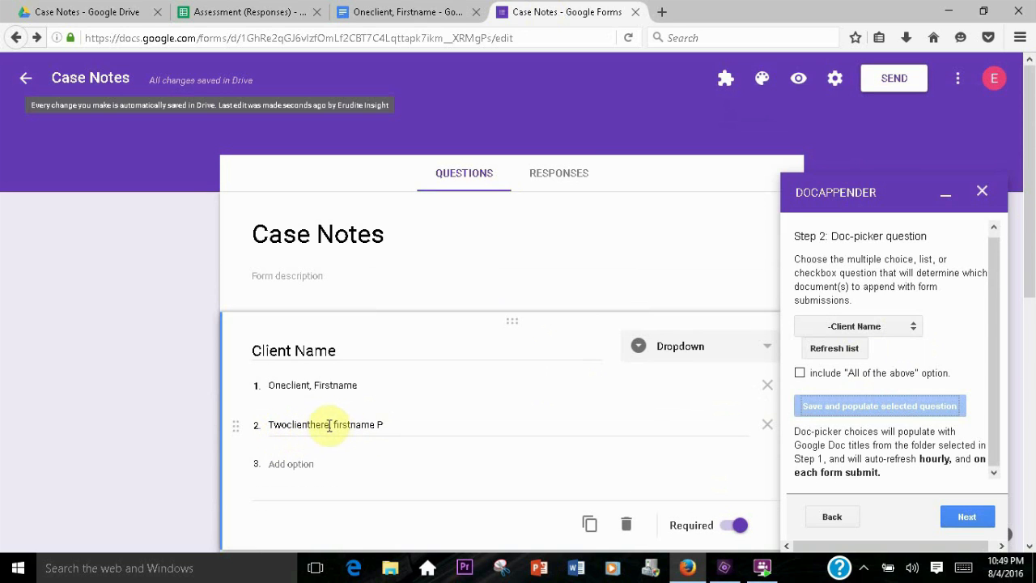
Compare the Client Name dropdown choices with the document names in the Case Notes Drive folder
{"action": "left_click", "coordinate": [296, 386]}
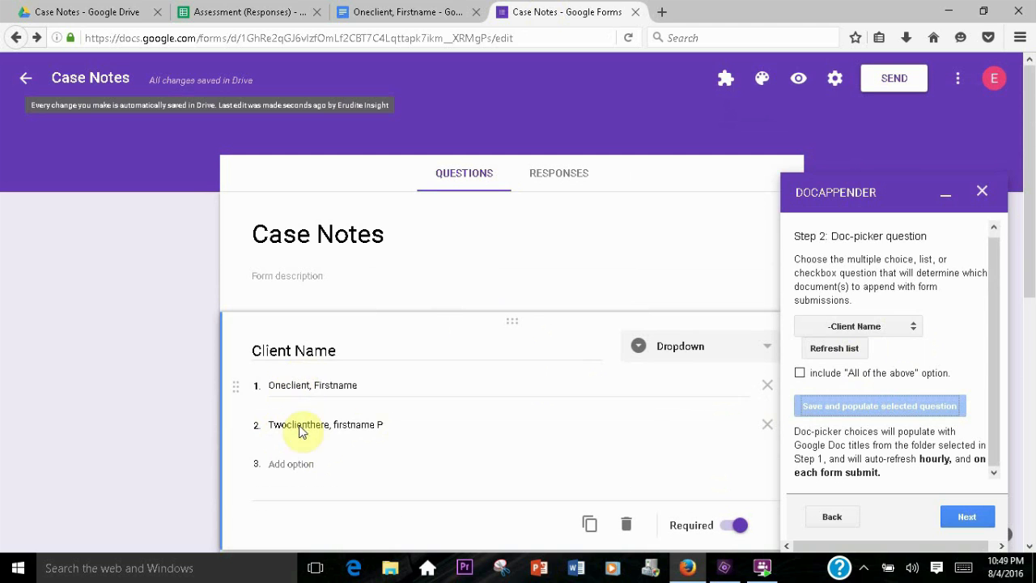
{"action": "left_click", "coordinate": [89, 12]}
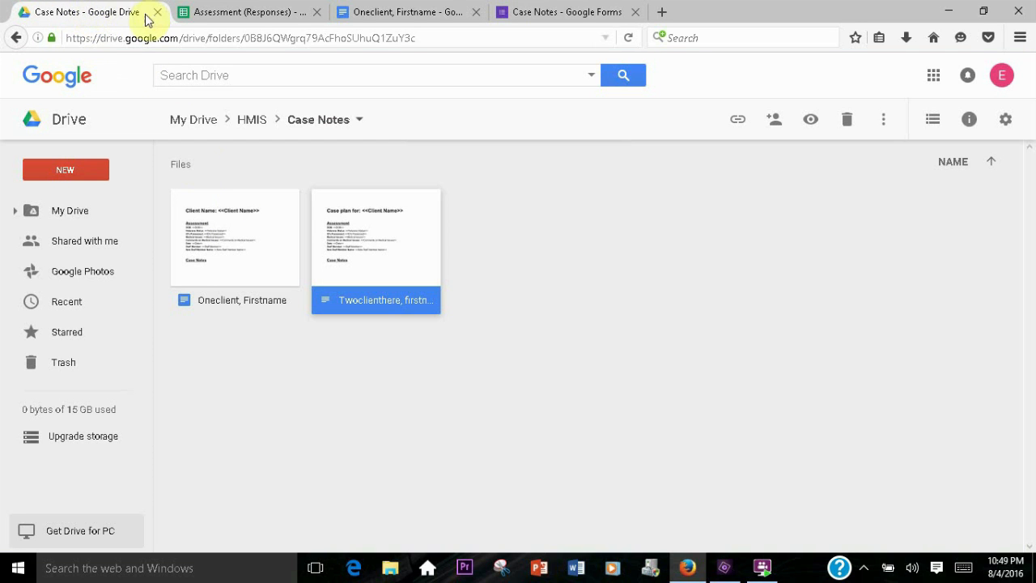
{"action": "left_click", "coordinate": [544, 14]}
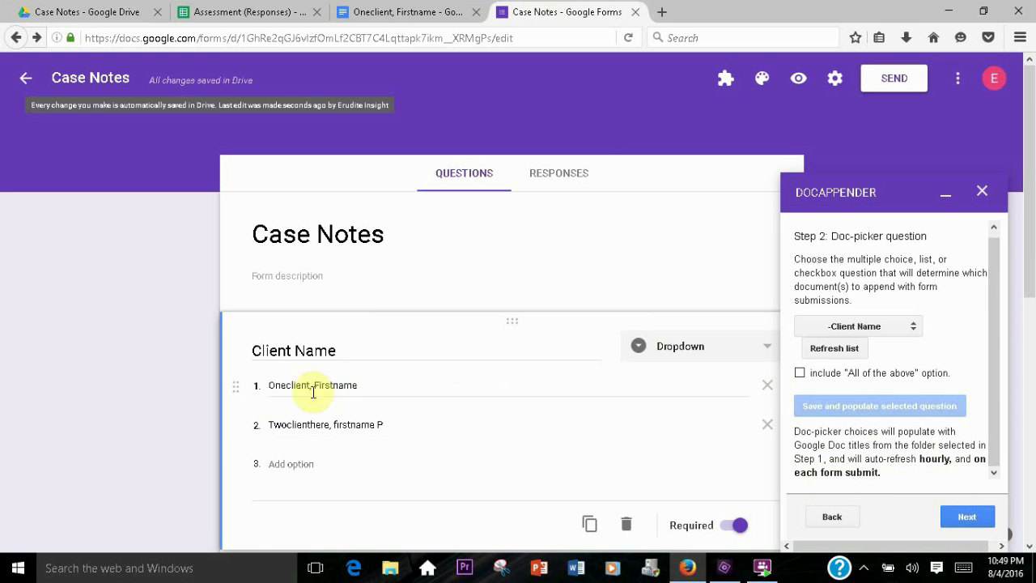
{"action": "scroll", "coordinate": [328, 388], "scroll_direction": "down", "scroll_amount": 4}
{"action": "scroll", "coordinate": [327, 389], "scroll_direction": "down", "scroll_amount": 2}
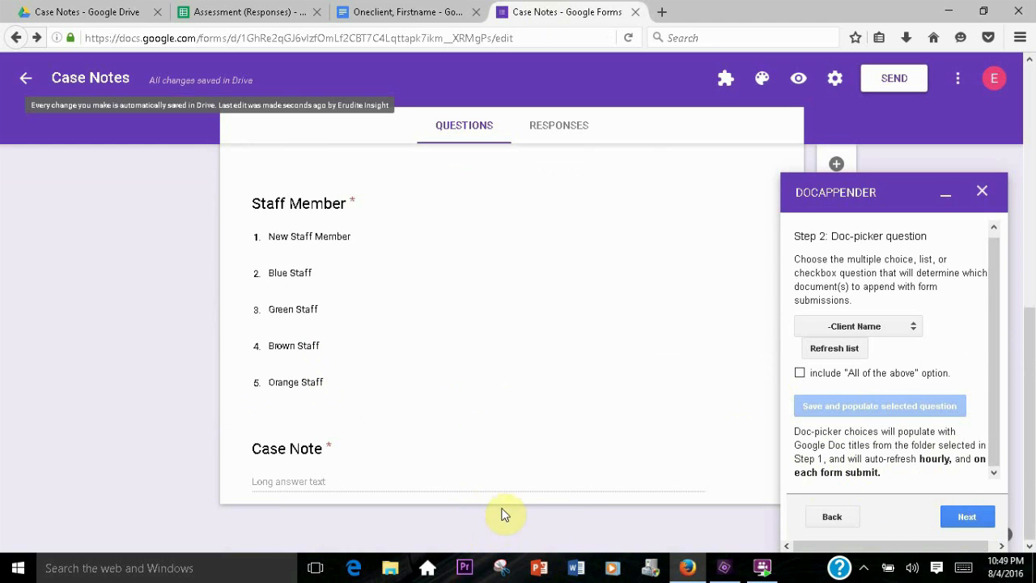
{"action": "scroll", "coordinate": [496, 498], "scroll_direction": "up", "scroll_amount": 6}
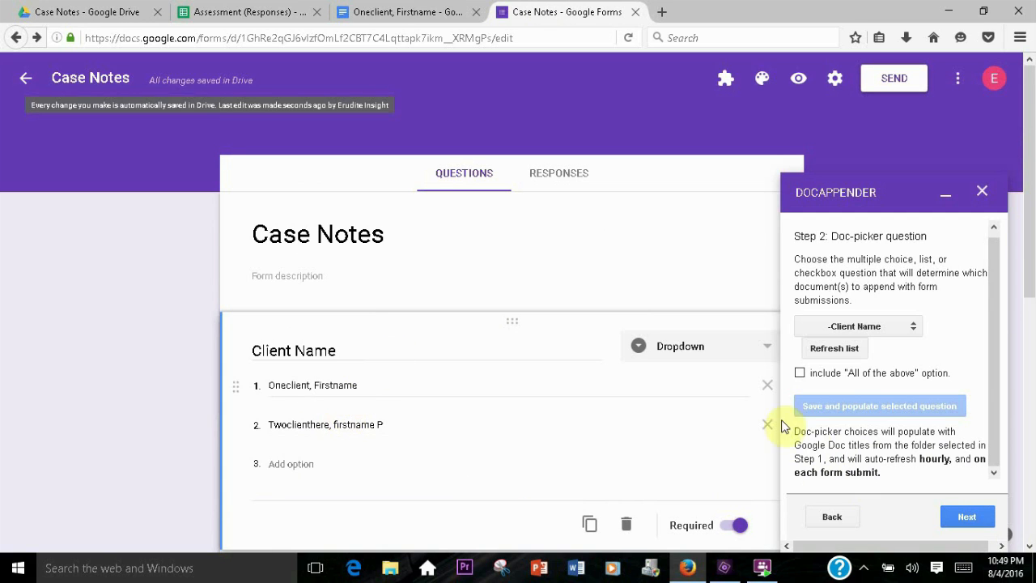
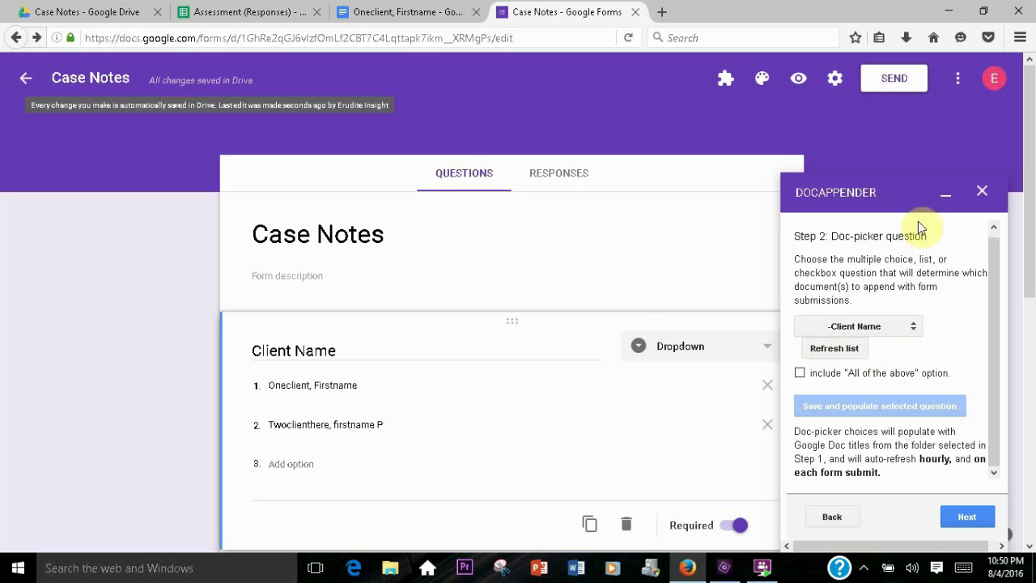
Advance docAppender to the form-values step and tick Timestamp, Client Name, Date, Staff Member and Case Note
{"action": "left_click", "coordinate": [971, 514]}
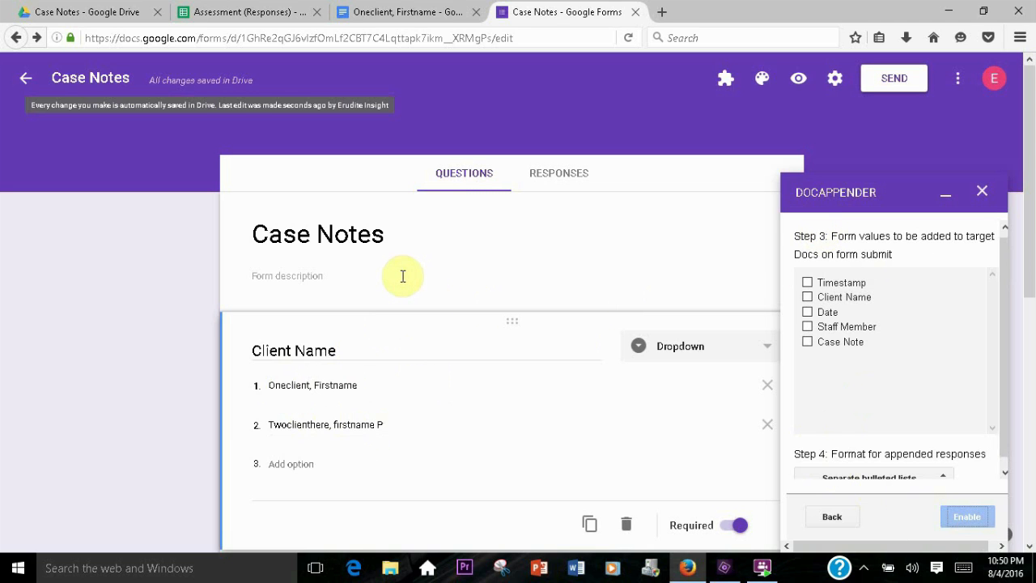
{"action": "scroll", "coordinate": [399, 303], "scroll_direction": "down", "scroll_amount": 8}
{"action": "scroll", "coordinate": [399, 303], "scroll_direction": "up", "scroll_amount": 8}
{"action": "scroll", "coordinate": [380, 354], "scroll_direction": "down", "scroll_amount": 3}
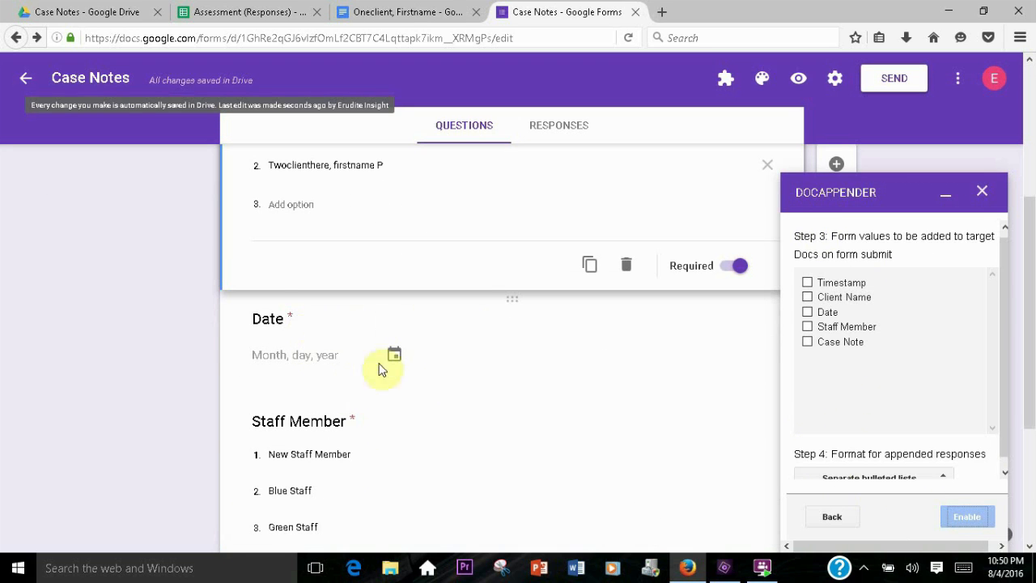
{"action": "scroll", "coordinate": [380, 418], "scroll_direction": "down", "scroll_amount": 3}
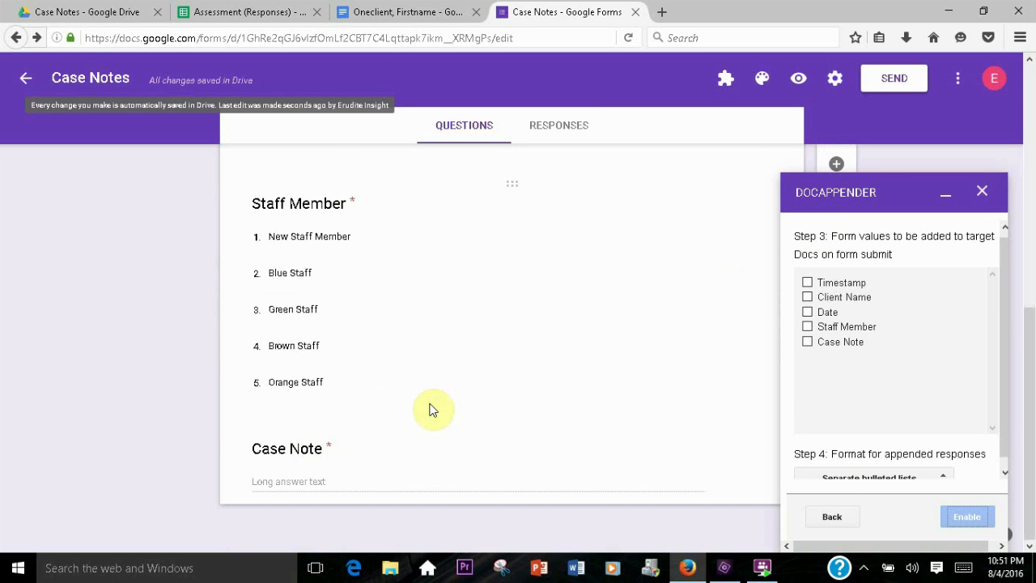
{"action": "scroll", "coordinate": [430, 409], "scroll_direction": "up", "scroll_amount": 5}
{"action": "scroll", "coordinate": [430, 410], "scroll_direction": "up", "scroll_amount": 1}
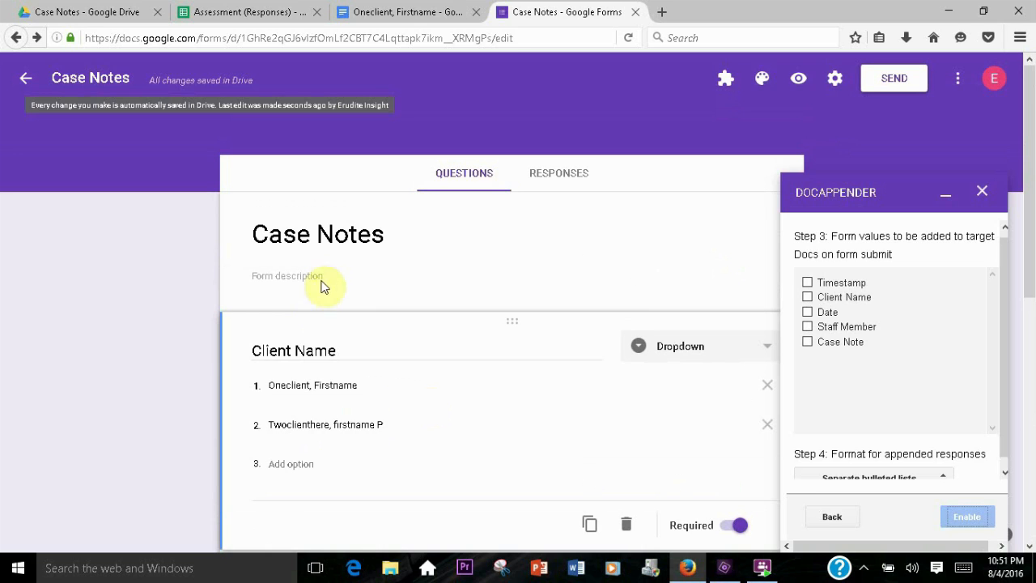
{"action": "left_click", "coordinate": [807, 283]}
{"action": "left_click", "coordinate": [807, 312]}
{"action": "left_click", "coordinate": [807, 327]}
{"action": "left_click", "coordinate": [807, 342]}
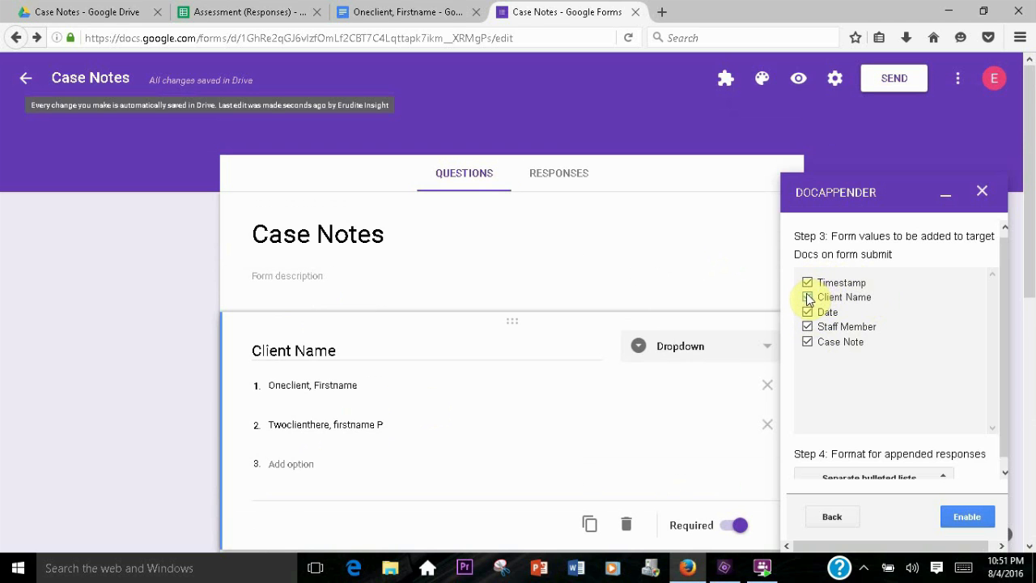
{"action": "left_click", "coordinate": [807, 298]}
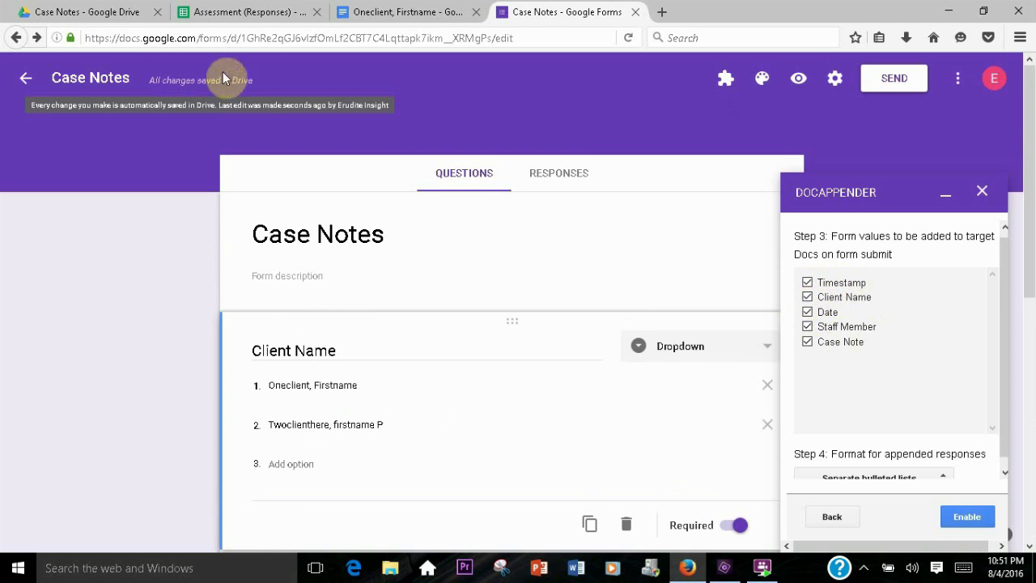
Untick Client Name from the form values to be appended to target Docs
{"action": "left_click", "coordinate": [112, 13]}
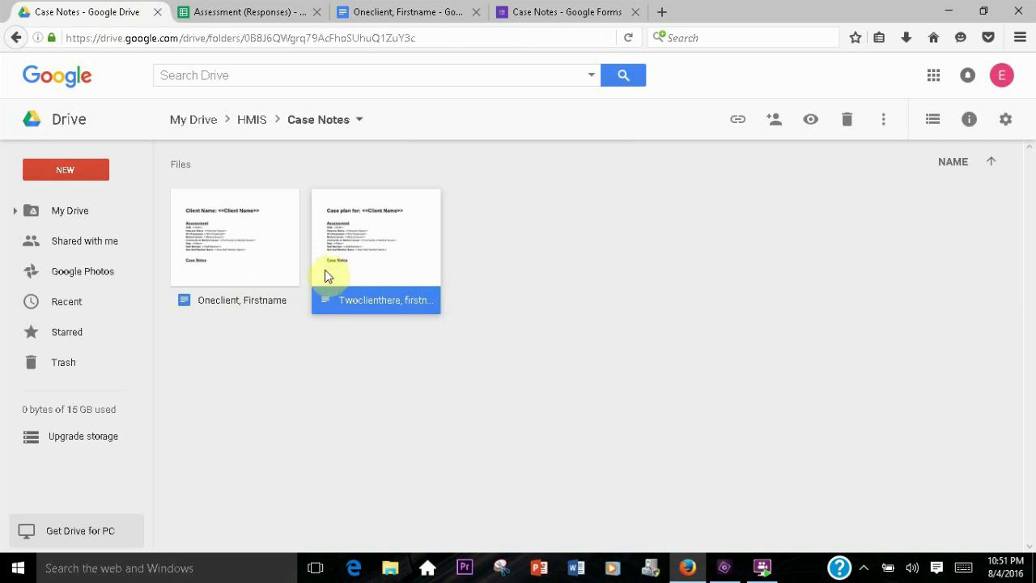
{"action": "left_click", "coordinate": [531, 18]}
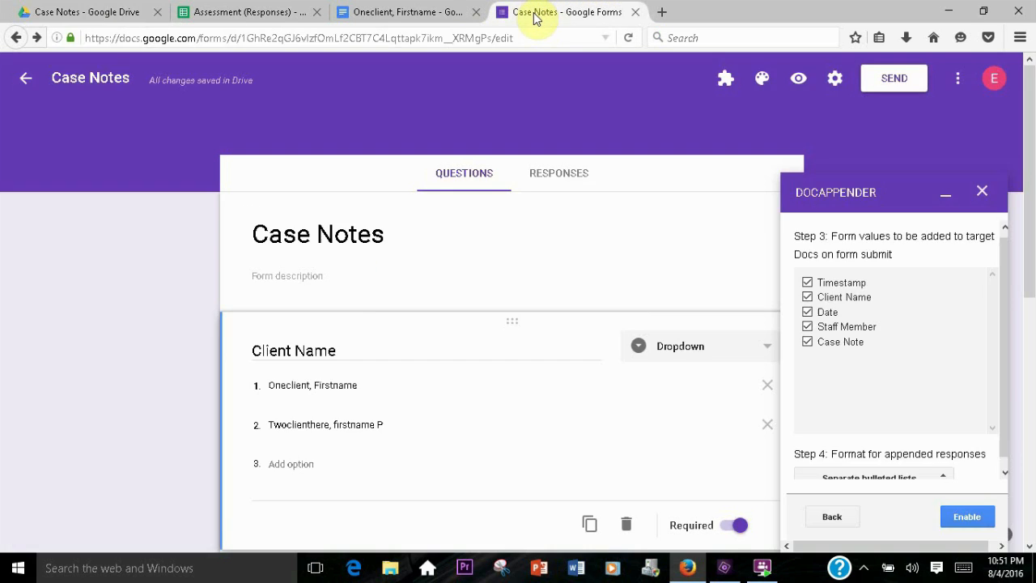
{"action": "left_click", "coordinate": [808, 297]}
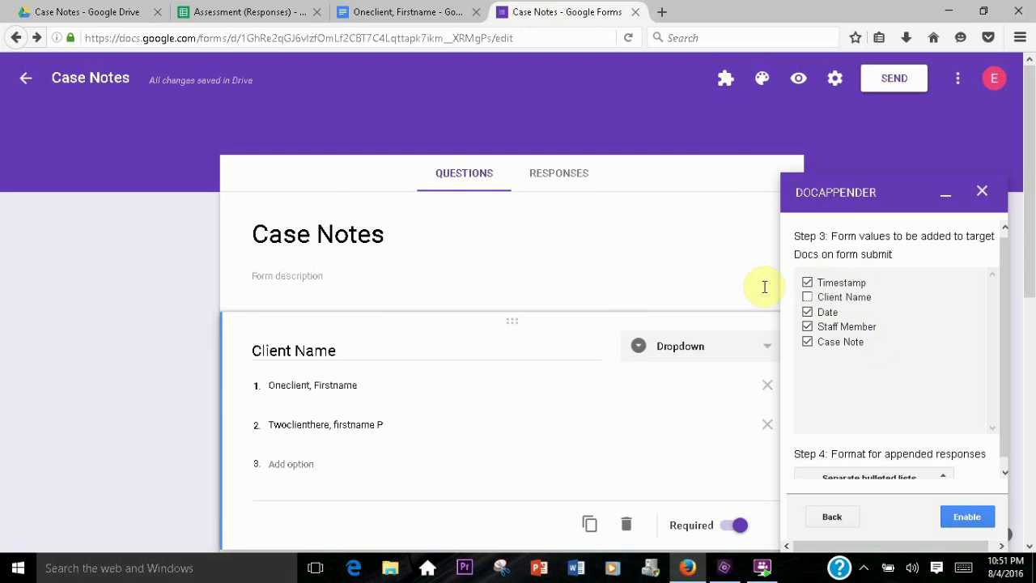
Turn on Include time for the Date question
{"action": "scroll", "coordinate": [556, 307], "scroll_direction": "down", "scroll_amount": 5}
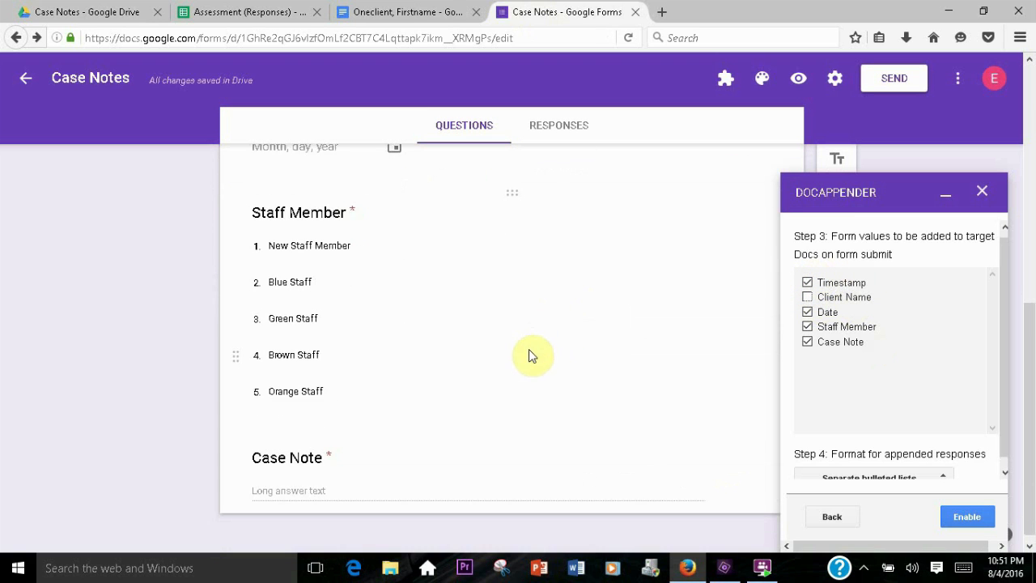
{"action": "scroll", "coordinate": [526, 348], "scroll_direction": "up", "scroll_amount": 3}
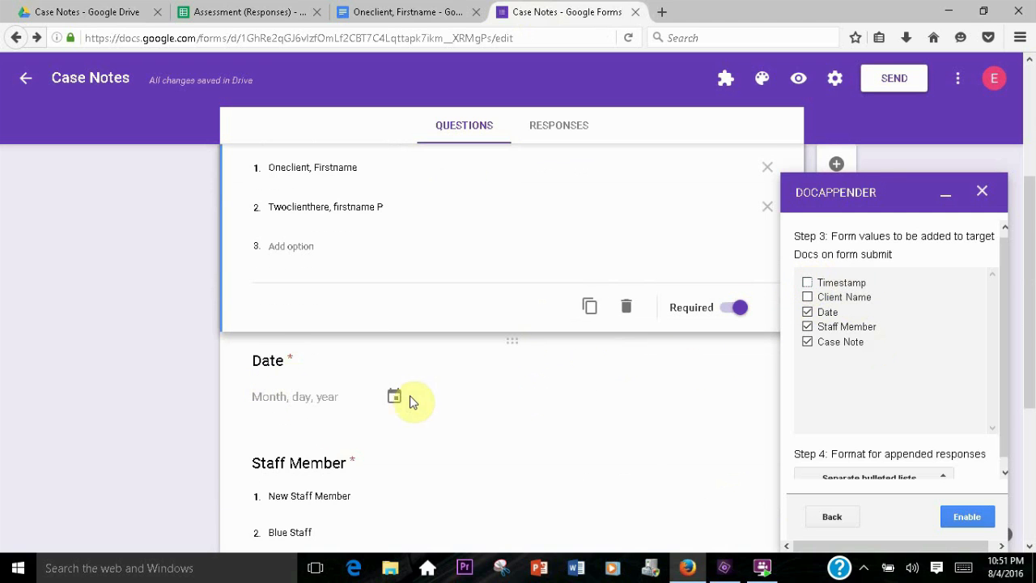
{"action": "scroll", "coordinate": [409, 399], "scroll_direction": "down", "scroll_amount": 1}
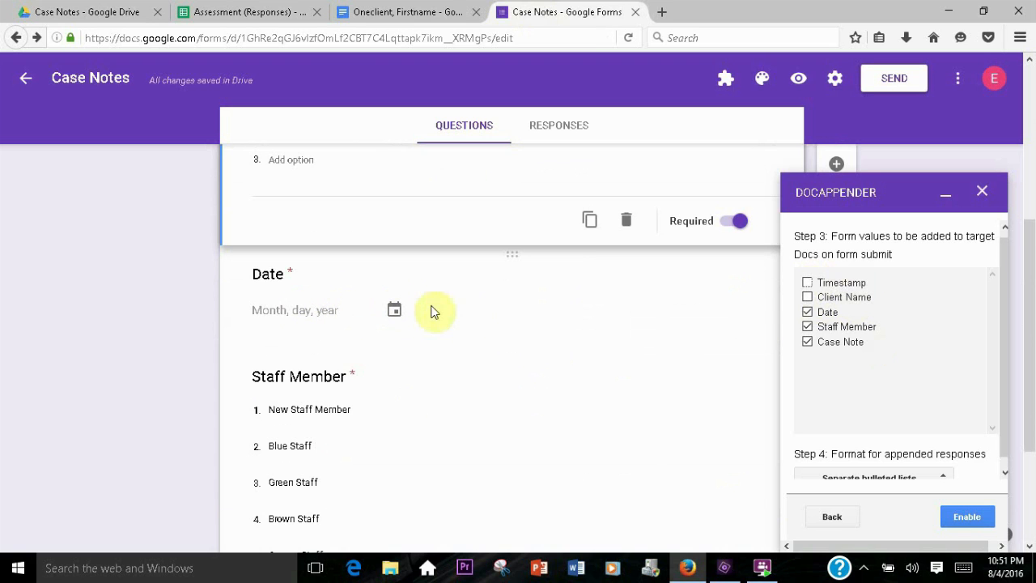
{"action": "left_click", "coordinate": [464, 315]}
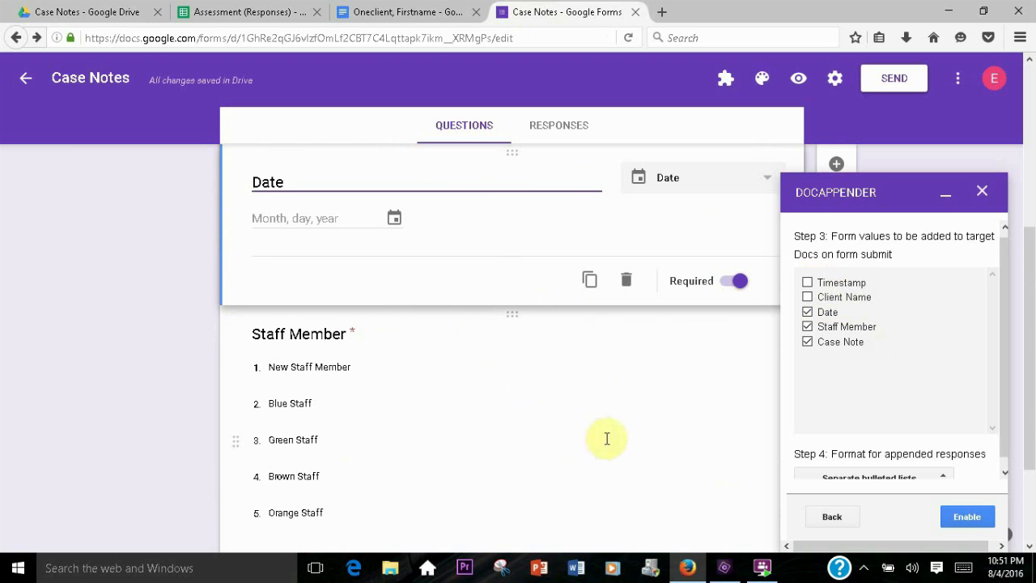
{"action": "left_click", "coordinate": [943, 204]}
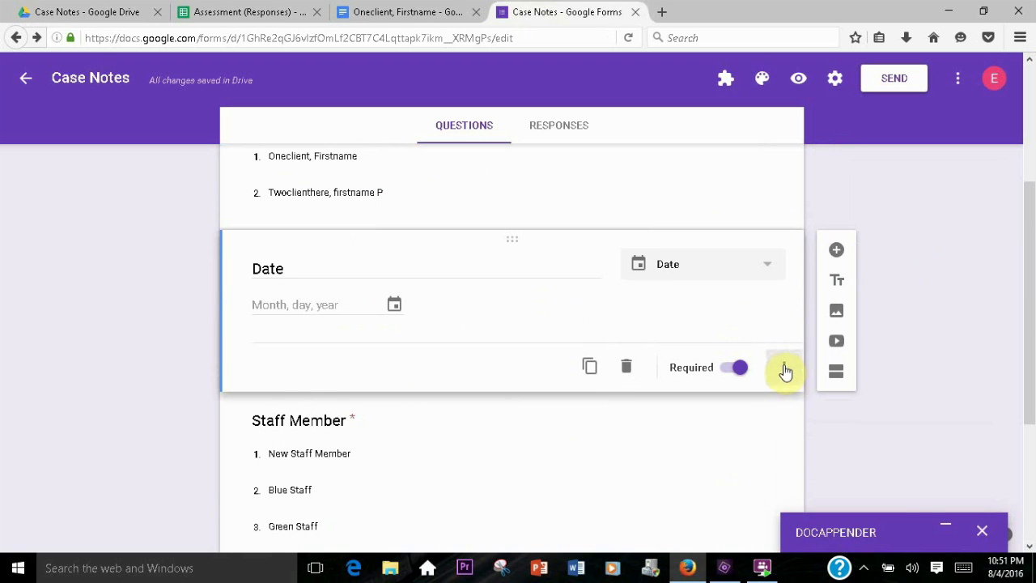
{"action": "left_click", "coordinate": [781, 368]}
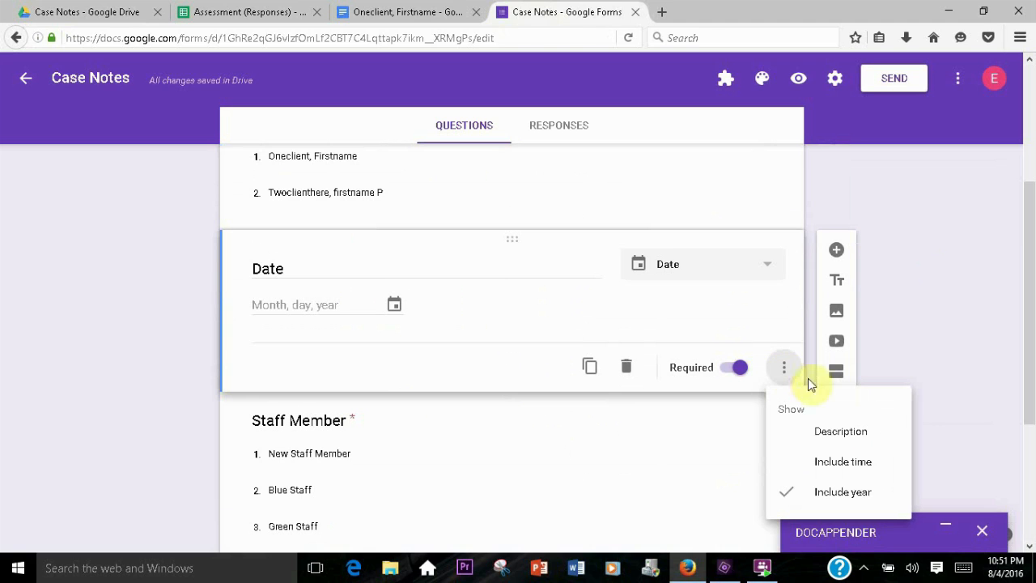
{"action": "left_click", "coordinate": [845, 461]}
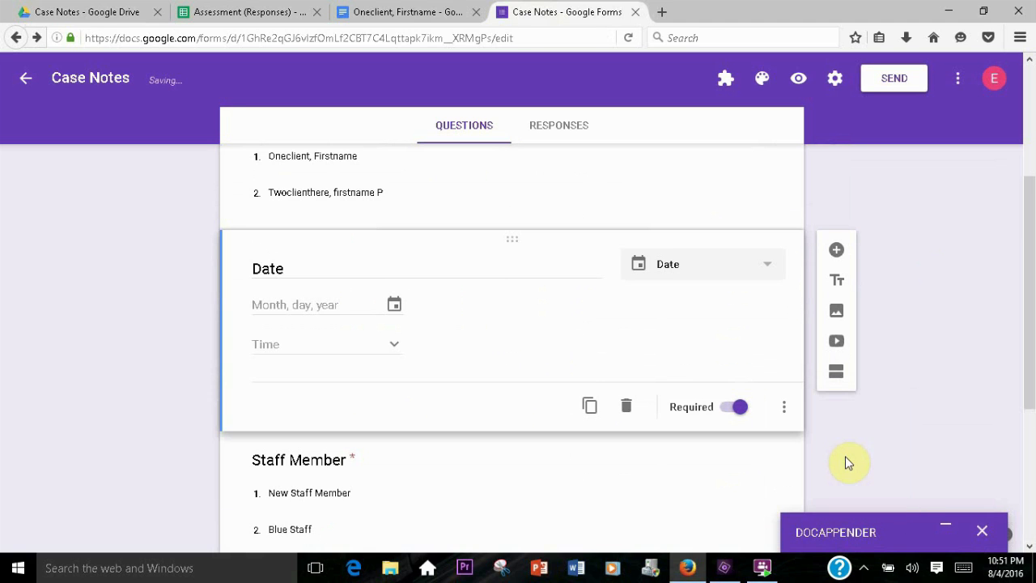
Set the appended-responses format to Separate vertical tables and enable docAppender
{"action": "left_click", "coordinate": [948, 531]}
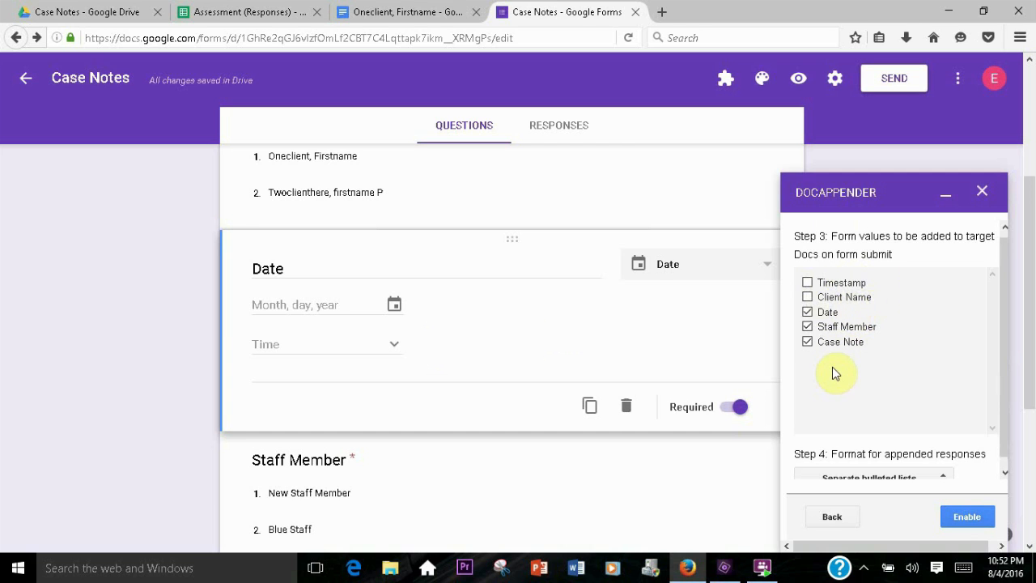
{"action": "scroll", "coordinate": [836, 381], "scroll_direction": "down", "scroll_amount": 1}
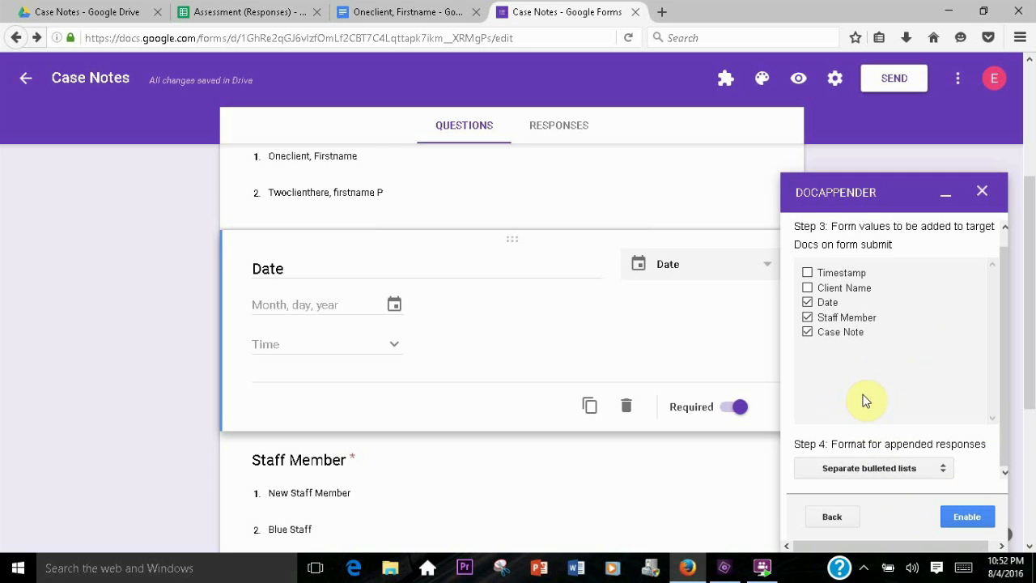
{"action": "left_click", "coordinate": [942, 472]}
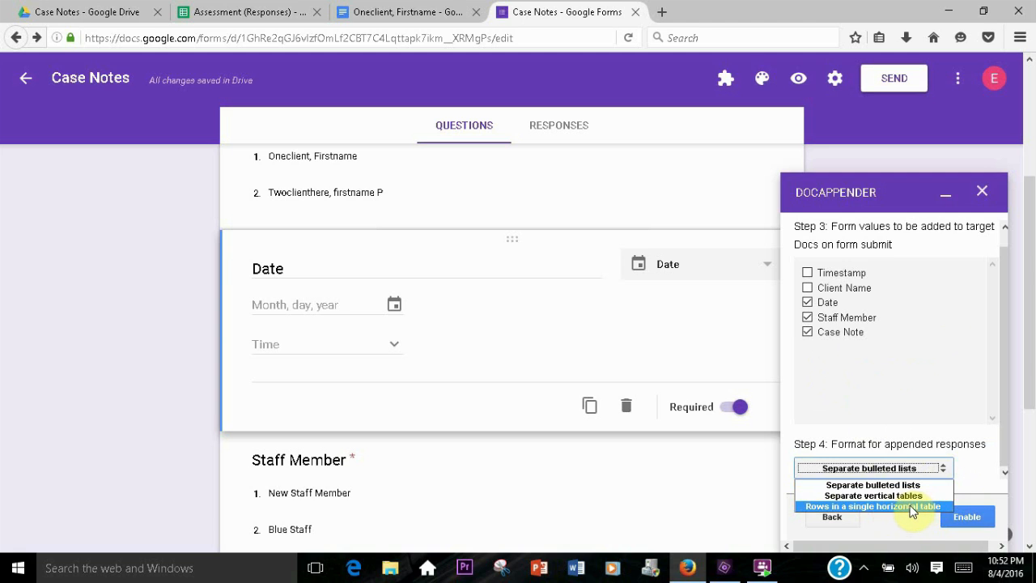
{"action": "left_click", "coordinate": [867, 495]}
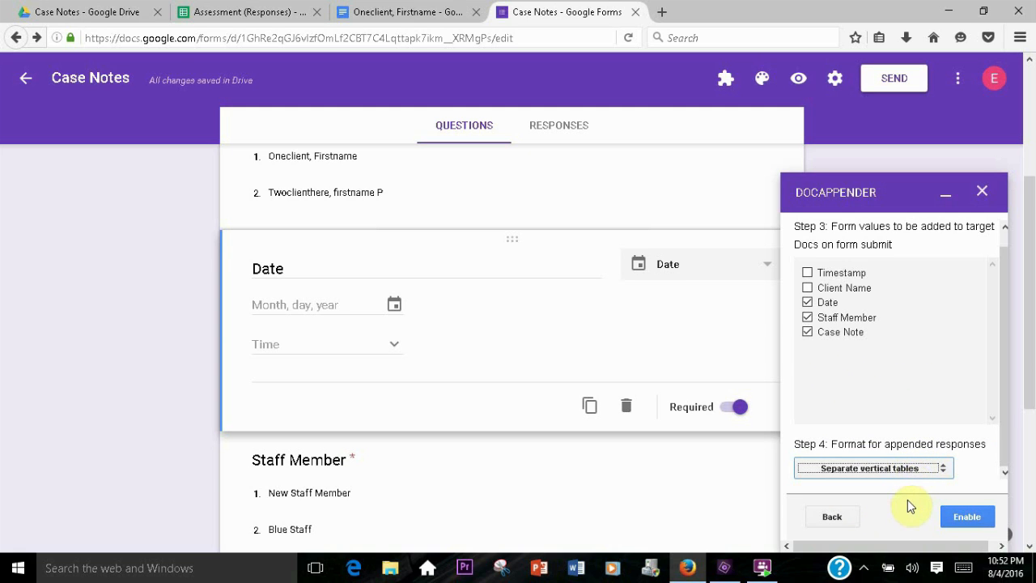
{"action": "left_click", "coordinate": [963, 516]}
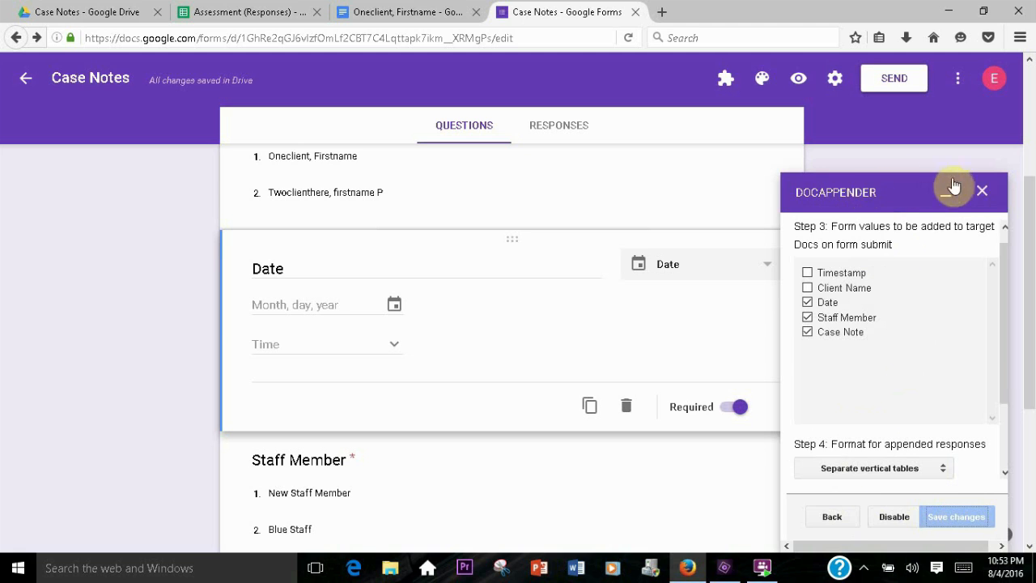
Close the docAppender panel and open the Case Notes form preview
{"action": "left_click", "coordinate": [981, 192]}
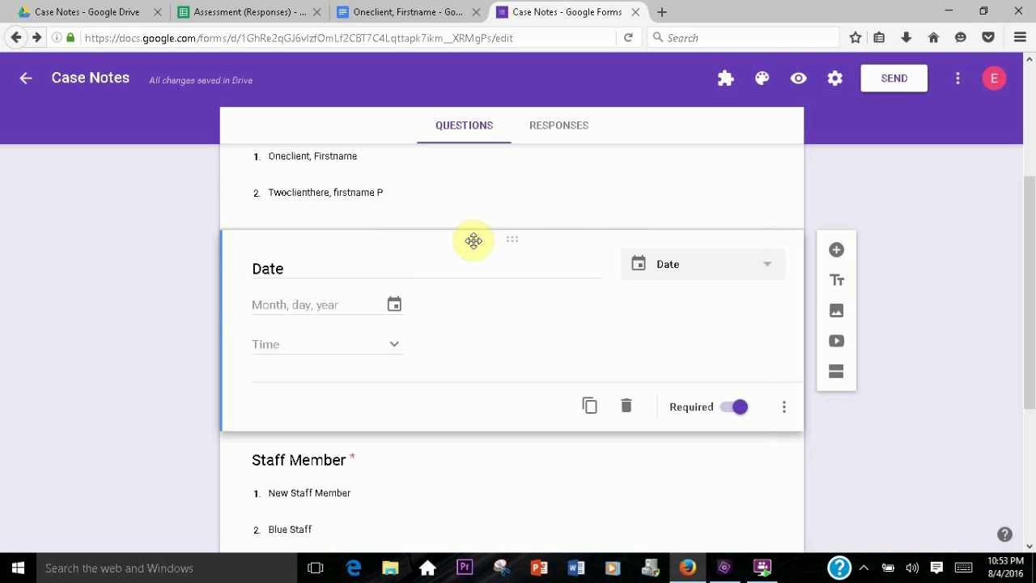
{"action": "scroll", "coordinate": [484, 266], "scroll_direction": "up", "scroll_amount": 3}
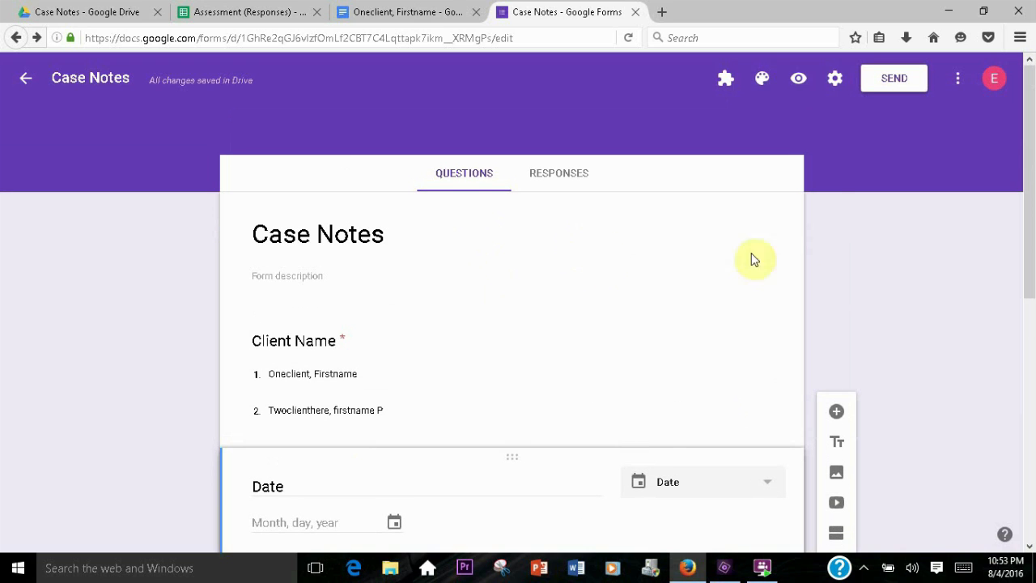
{"action": "left_click", "coordinate": [800, 82]}
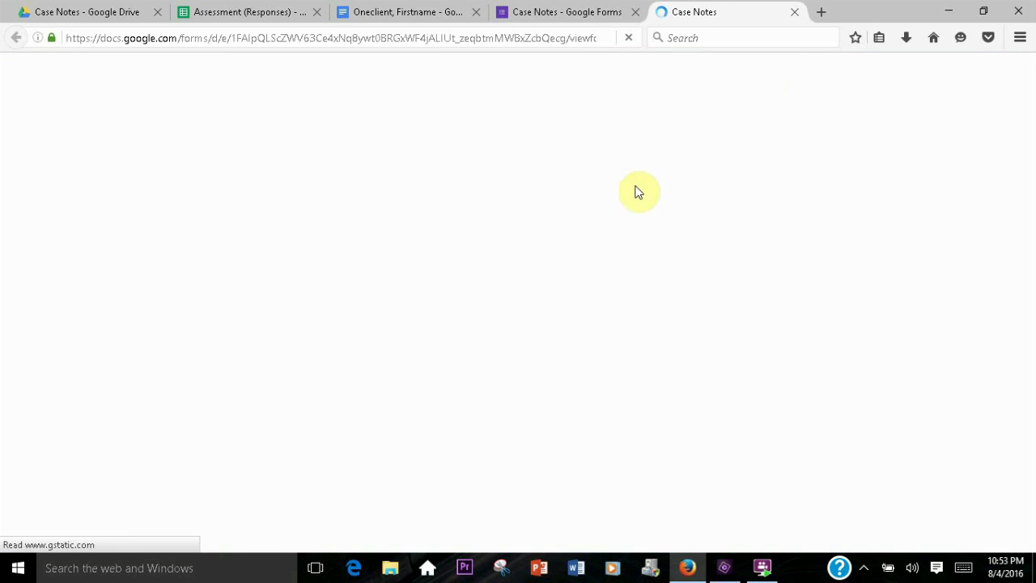
Fill the preview with client Twoclienthere, firstname P, date 08/04/2016 10:30 AM, and staff member Blue Staff
{"action": "scroll", "coordinate": [360, 189], "scroll_direction": "down", "scroll_amount": 3}
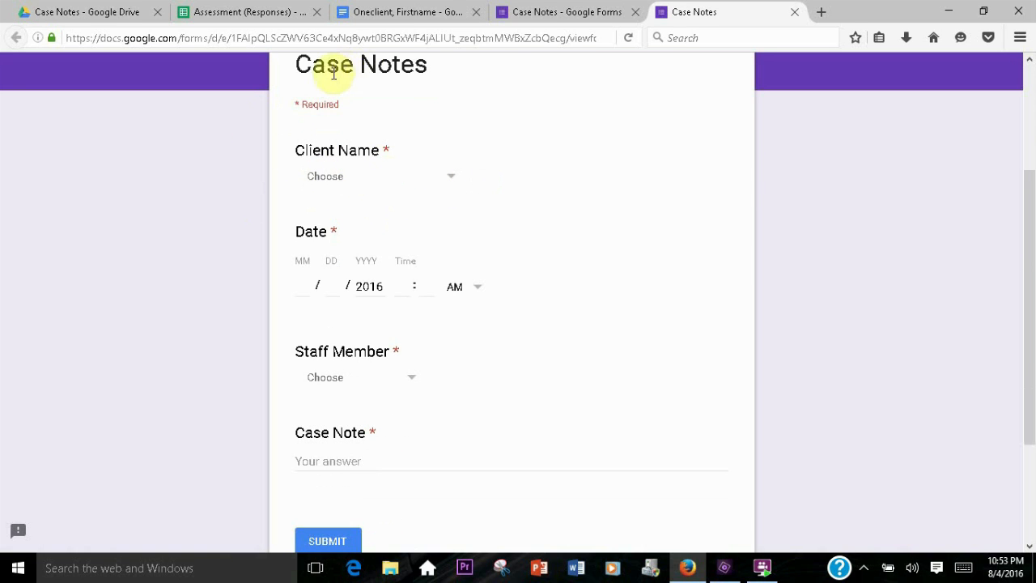
{"action": "left_click", "coordinate": [453, 181]}
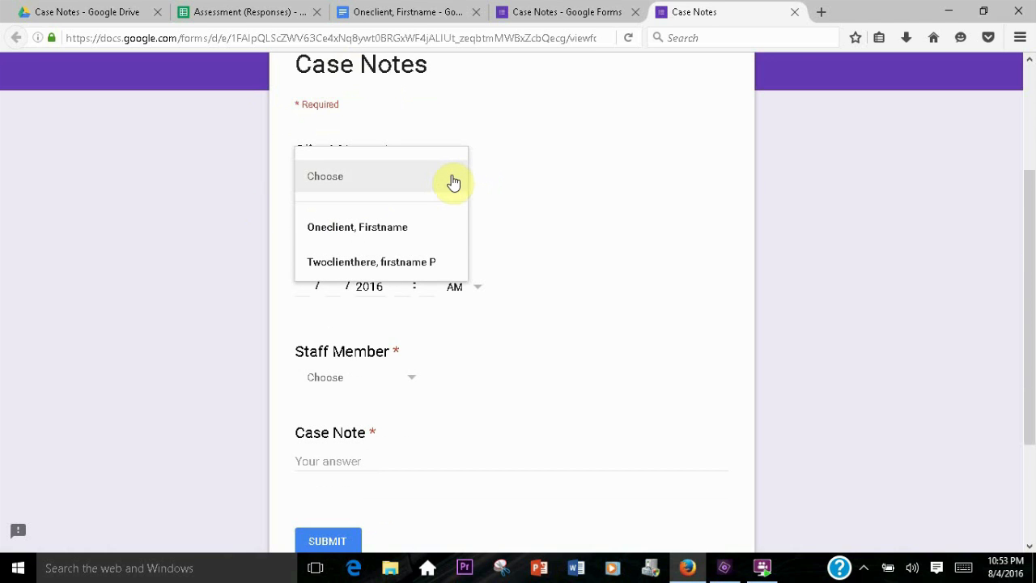
{"action": "left_click", "coordinate": [383, 270]}
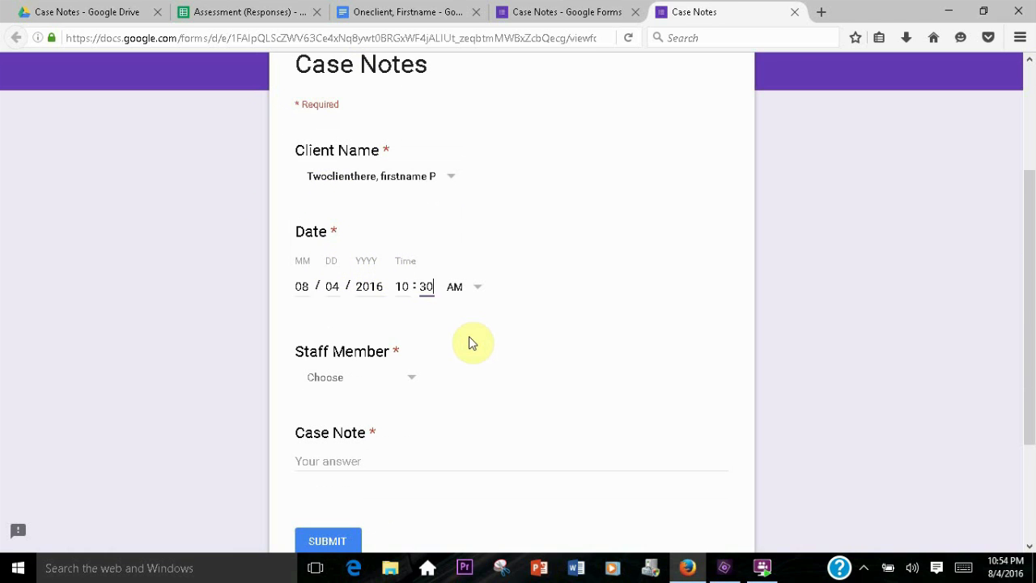
{"action": "left_click", "coordinate": [360, 377]}
{"action": "left_click", "coordinate": [363, 471]}
{"action": "key", "text": "Tab"}
{"action": "type", "text": "THi"}
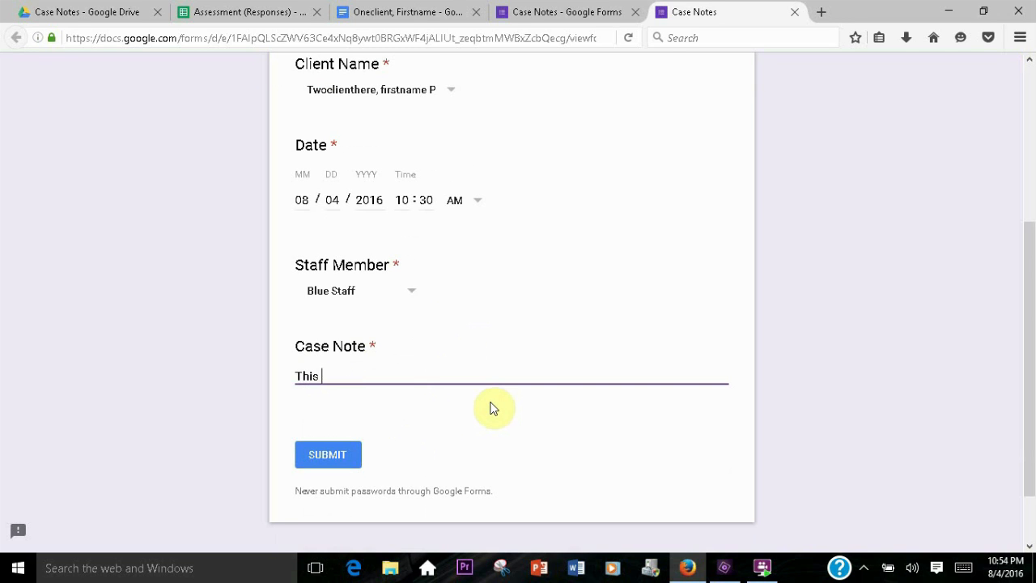
Paste repeated "This is a case note." text into Case Note and submit the response
{"action": "key", "text": "ctrl+a"}
{"action": "key", "text": "ctrl+v"}
{"action": "key", "text": "ctrl+v"}
{"action": "type", "text": "This is a case note. This is a case note."}
{"action": "type", "text": "This is a case note. This is a case note."}
{"action": "type", "text": "vv"}
{"action": "key", "text": "ctrl+v"}
{"action": "key", "text": "ctrl+v"}
{"action": "key", "text": "ctrl+v"}
{"action": "key", "text": "ctrl+v"}
{"action": "key", "text": "ctrl+v"}
{"action": "key", "text": "ctrl+v"}
{"action": "key", "text": "ctrl+v"}
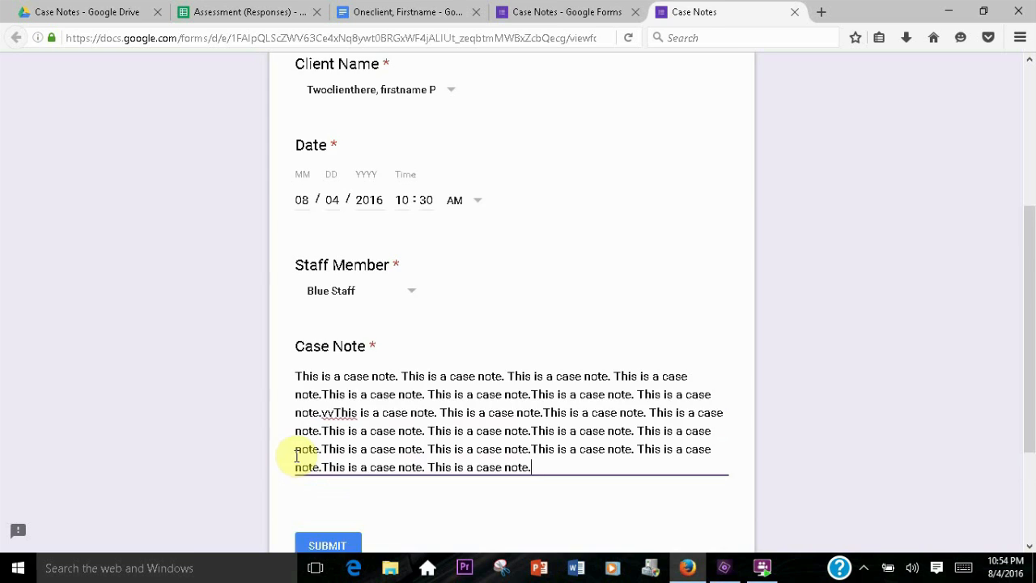
{"action": "scroll", "coordinate": [296, 456], "scroll_direction": "down", "scroll_amount": 3}
{"action": "left_click", "coordinate": [328, 381]}
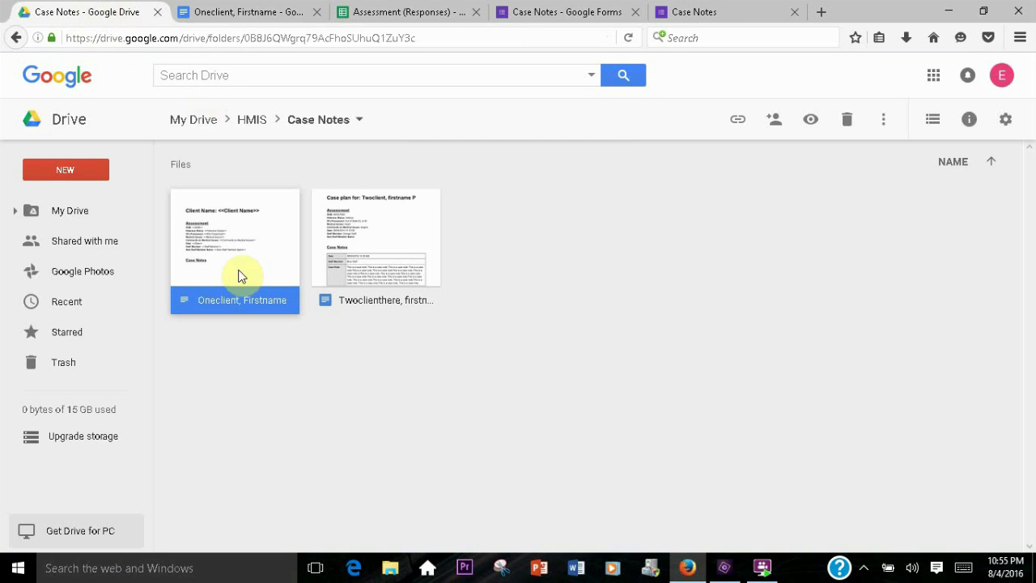
Open the Twoclienthere, firstname P case plan and correct the heading's client name to Twoclienthere
{"action": "double_click", "coordinate": [373, 257]}
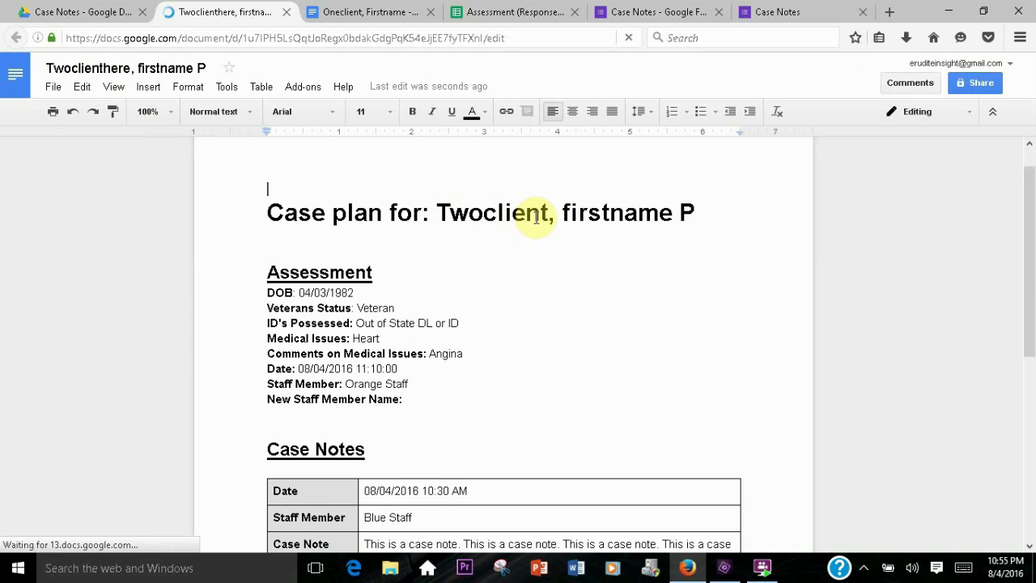
{"action": "left_click", "coordinate": [549, 214]}
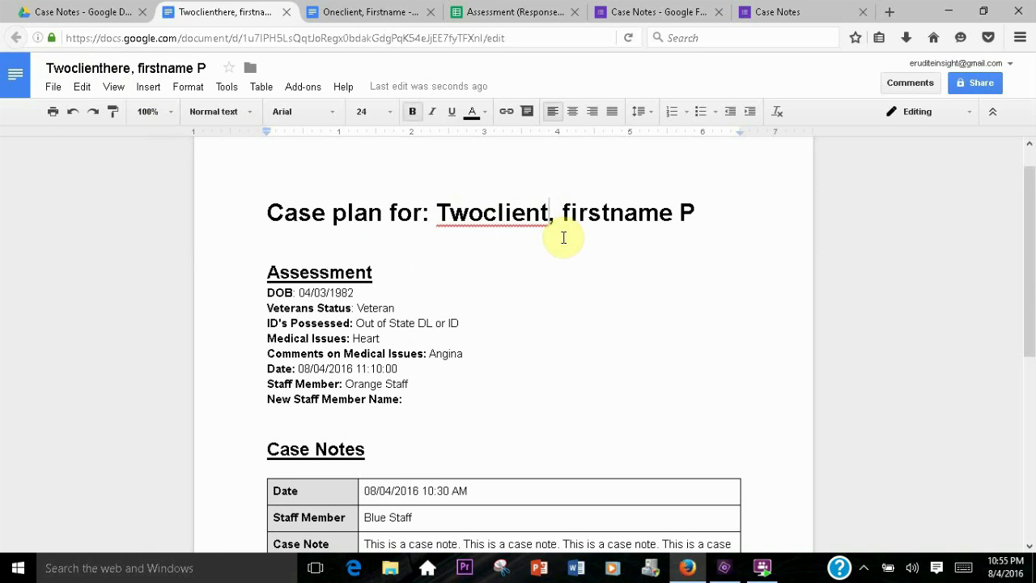
{"action": "type", "text": "here"}
Set the case plan title heading's font size to 18
{"action": "triple_click", "coordinate": [561, 231]}
{"action": "left_click", "coordinate": [389, 111]}
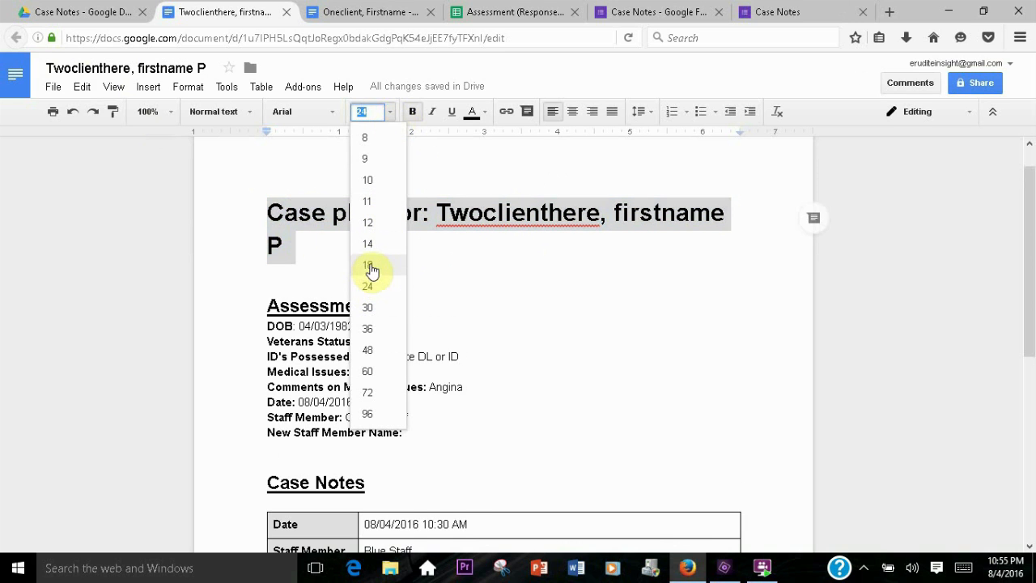
{"action": "left_click", "coordinate": [369, 267]}
Remove the underline from the Assessment and Case Notes headings
{"action": "double_click", "coordinate": [473, 271]}
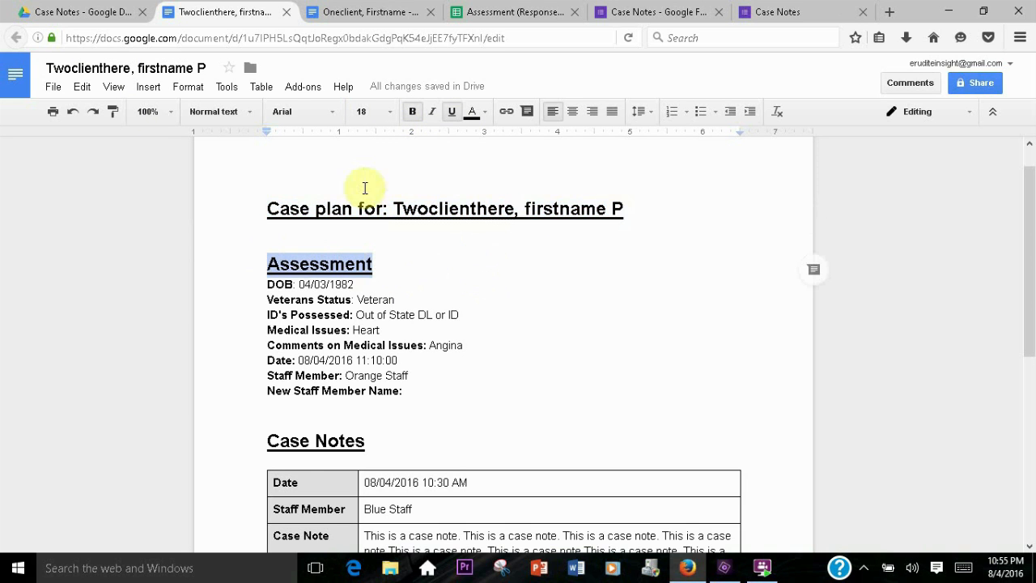
{"action": "left_click", "coordinate": [450, 112]}
{"action": "left_click_drag", "start_coordinate": [365, 441], "coordinate": [267, 440]}
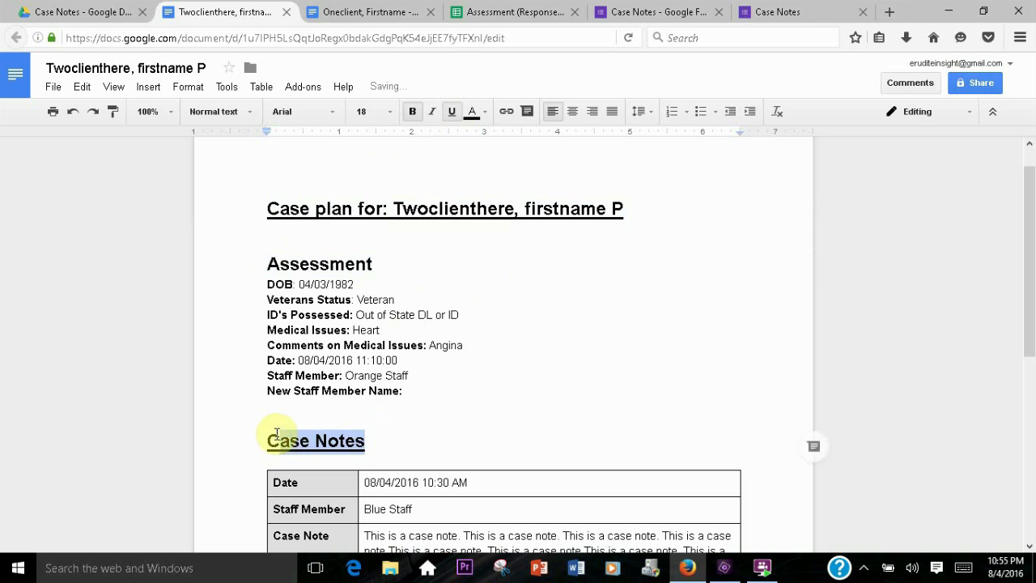
{"action": "key", "text": "ctrl+u"}
{"action": "scroll", "coordinate": [332, 352], "scroll_direction": "down", "scroll_amount": 4}
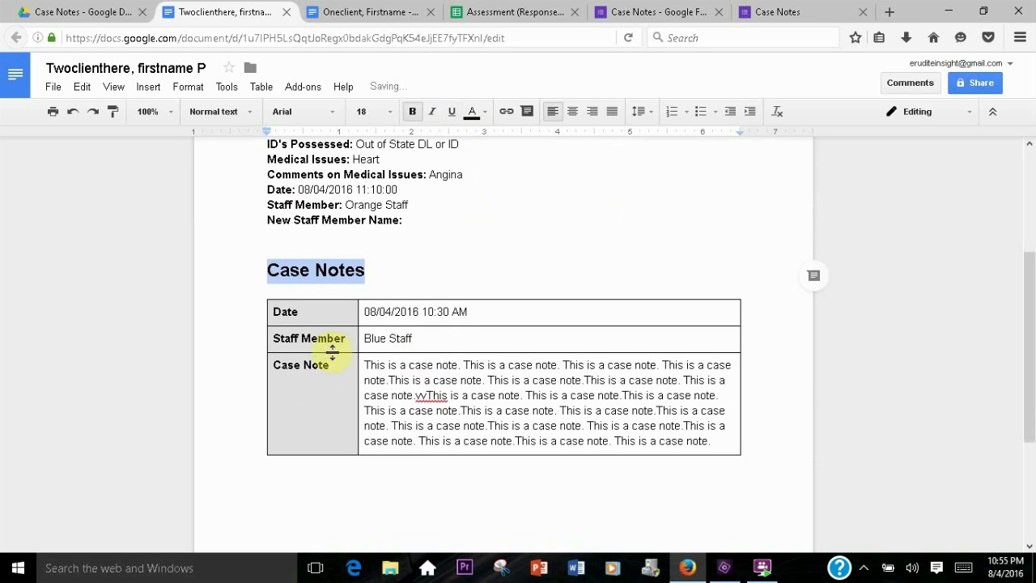
{"action": "key", "text": "Right"}
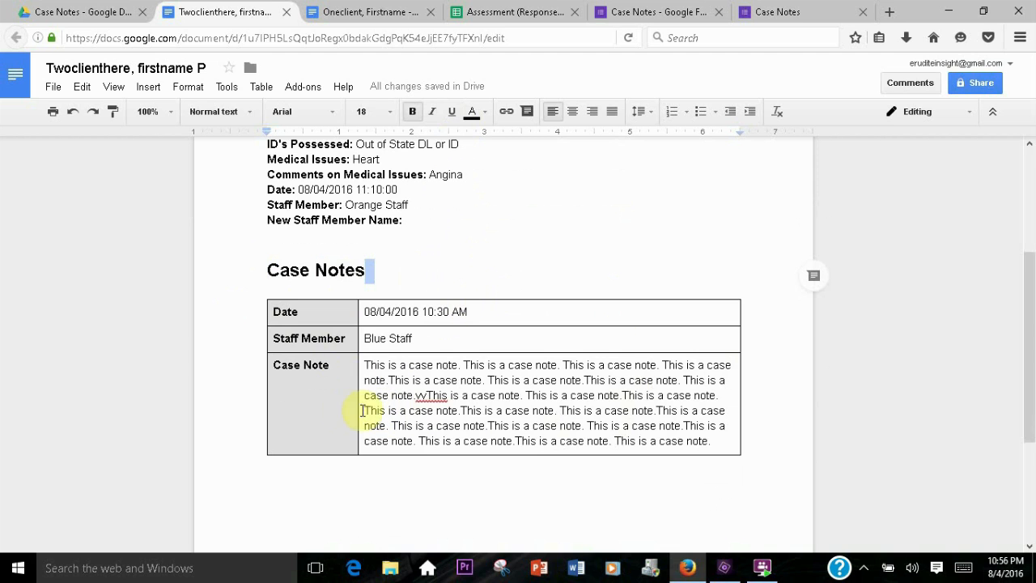
Append the text "Separate Vertical tables" to the end of the existing case note in the case plan
{"action": "left_click", "coordinate": [717, 439]}
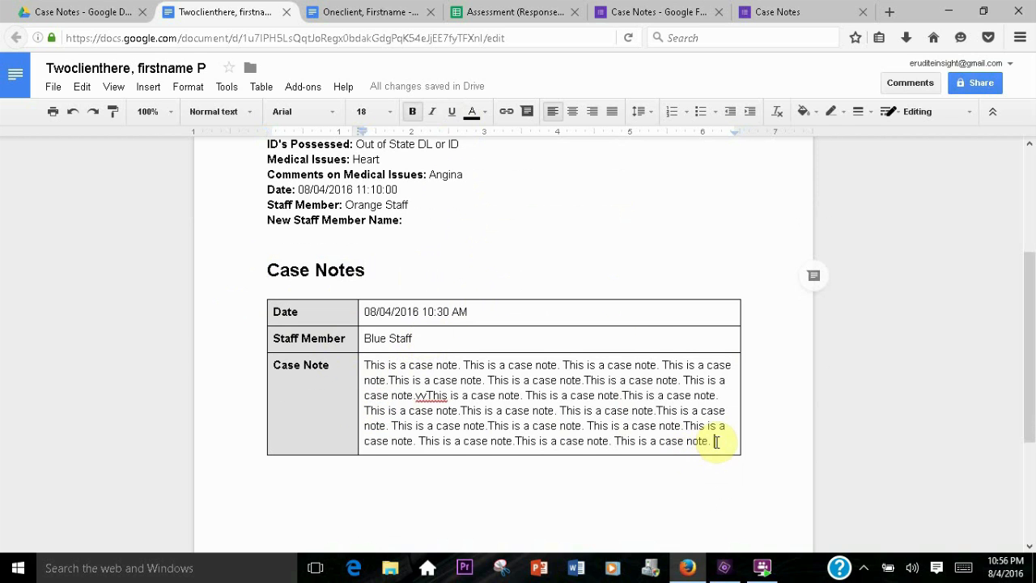
{"action": "type", "text": "Se"}
{"action": "scroll", "coordinate": [412, 409], "scroll_direction": "down", "scroll_amount": 1}
{"action": "type", "text": "pearate Vertica"}
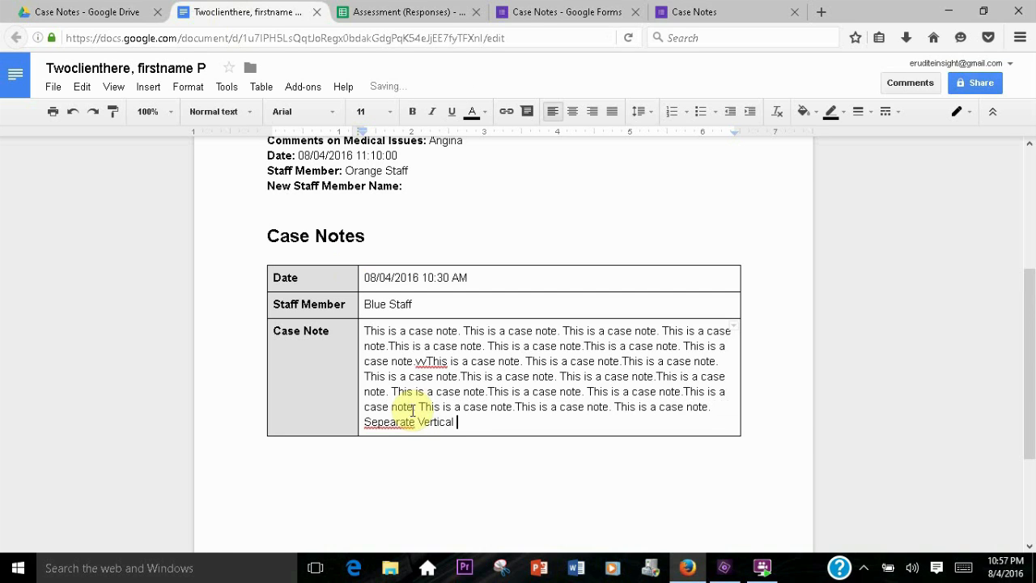
{"action": "type", "text": "les"}
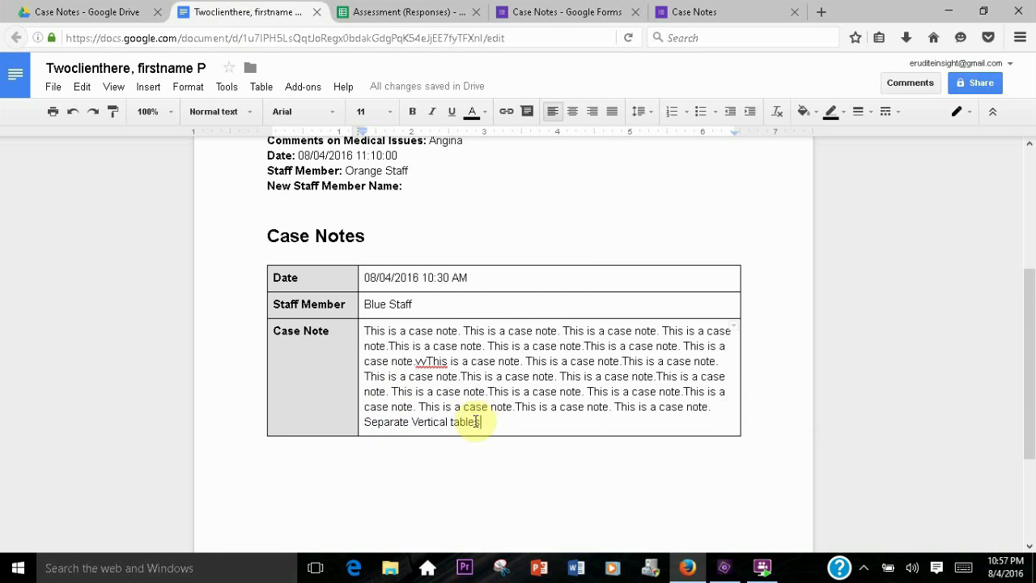
Start a new Case Notes form response for client Twoclienthere, firstname P with staff member Orange Staff
{"action": "left_click", "coordinate": [554, 13]}
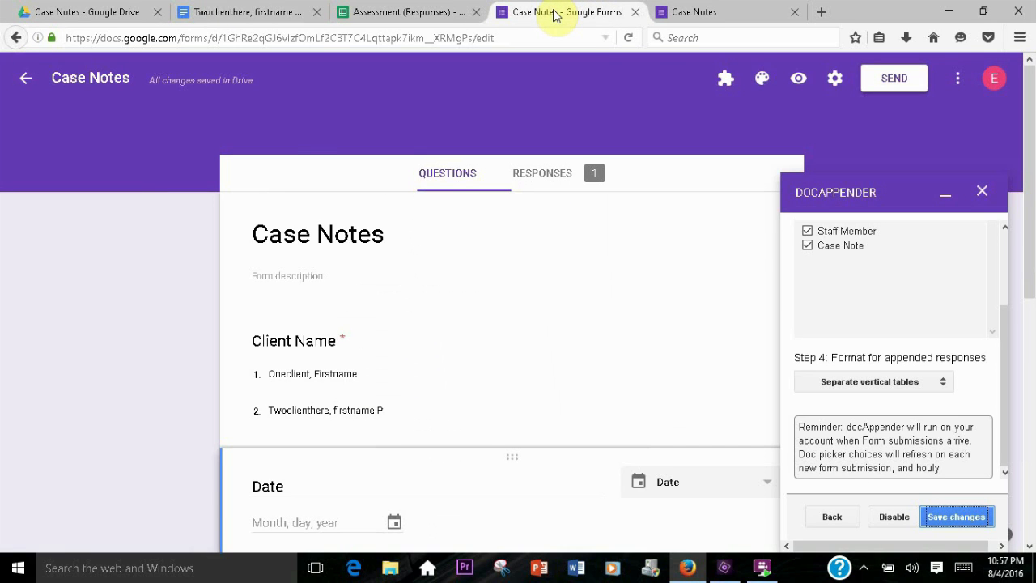
{"action": "left_click", "coordinate": [677, 12]}
{"action": "left_click", "coordinate": [365, 312]}
{"action": "scroll", "coordinate": [409, 105], "scroll_direction": "down", "scroll_amount": 5}
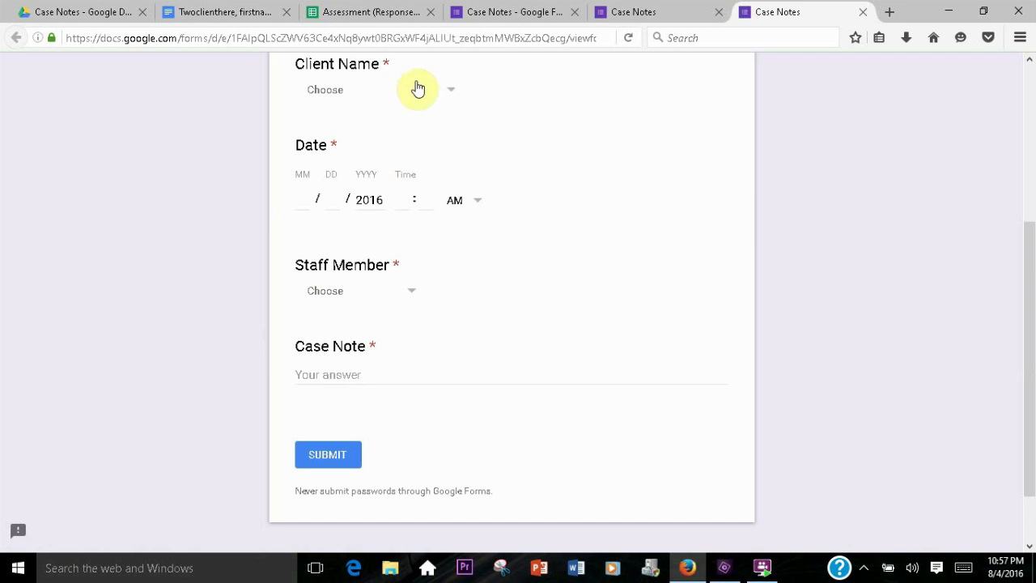
{"action": "left_click", "coordinate": [453, 97]}
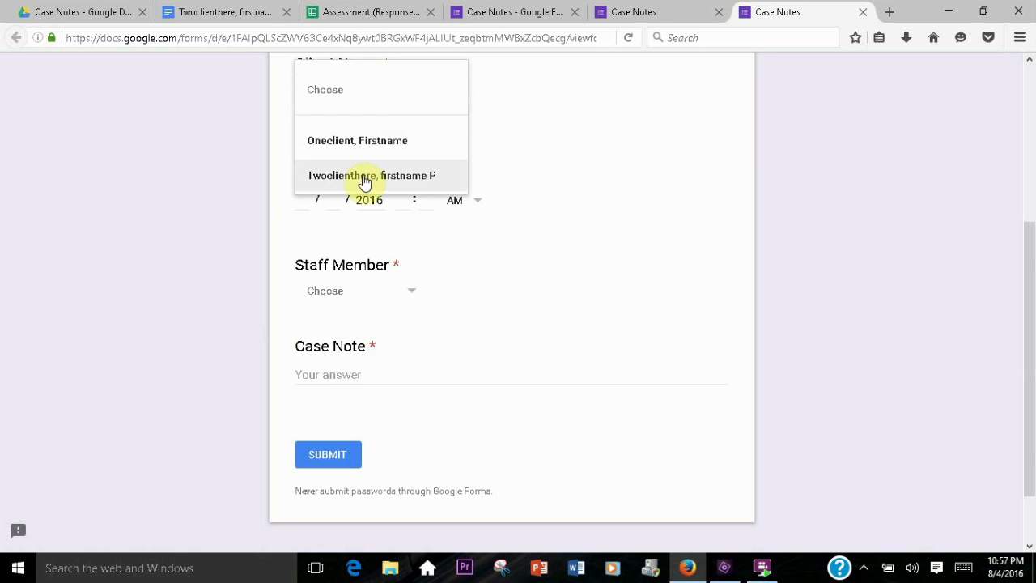
{"action": "left_click", "coordinate": [363, 180]}
{"action": "left_click", "coordinate": [411, 288]}
{"action": "left_click", "coordinate": [337, 480]}
Fill the Case Note with repeated "Separate Bulleted Lists." text and submit the response
{"action": "left_click", "coordinate": [317, 374]}
{"action": "type", "text": "Sepr"}
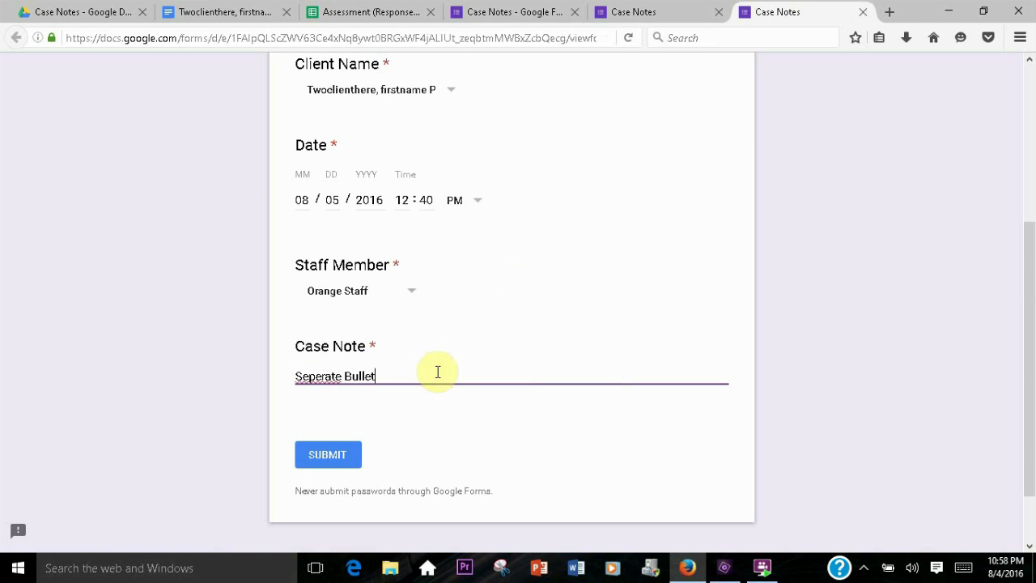
{"action": "type", "text": "rate Bulleted"}
{"action": "key", "text": "ctrl+a"}
{"action": "key", "text": "ctrl+v"}
{"action": "key", "text": "ctrl+v"}
{"action": "key", "text": "ctrl+v"}
{"action": "key", "text": "ctrl+v"}
{"action": "key", "text": "ctrl+v"}
{"action": "key", "text": "ctrl+v"}
{"action": "key", "text": "ctrl+v"}
{"action": "key", "text": "ctrl+v"}
{"action": "key", "text": "ctrl+v"}
{"action": "key", "text": "ctrl+v"}
{"action": "key", "text": "ctrl+v"}
{"action": "key", "text": "ctrl+v"}
{"action": "key", "text": "ctrl+v"}
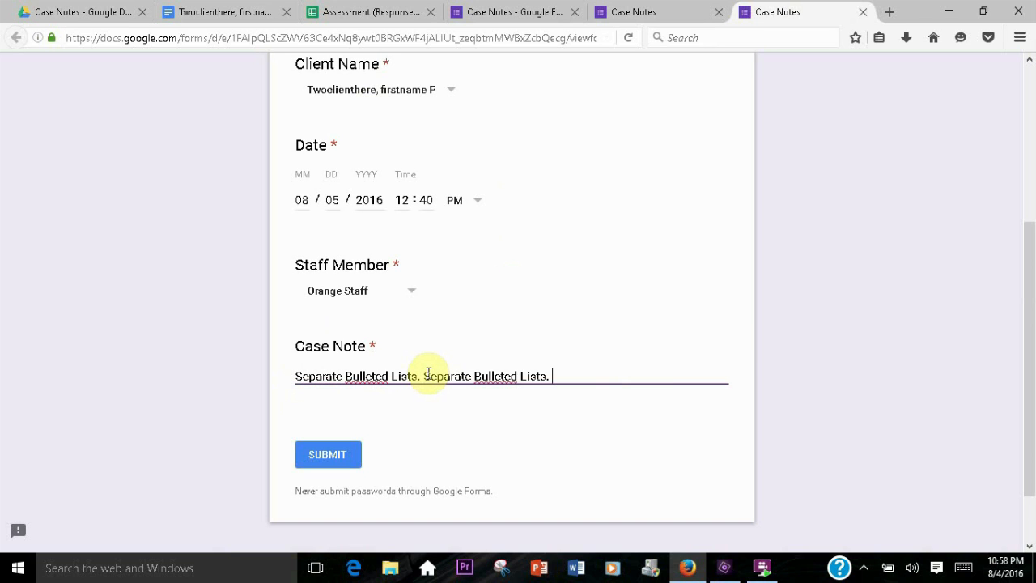
{"action": "scroll", "coordinate": [371, 383], "scroll_direction": "down", "scroll_amount": 3}
{"action": "left_click", "coordinate": [341, 385]}
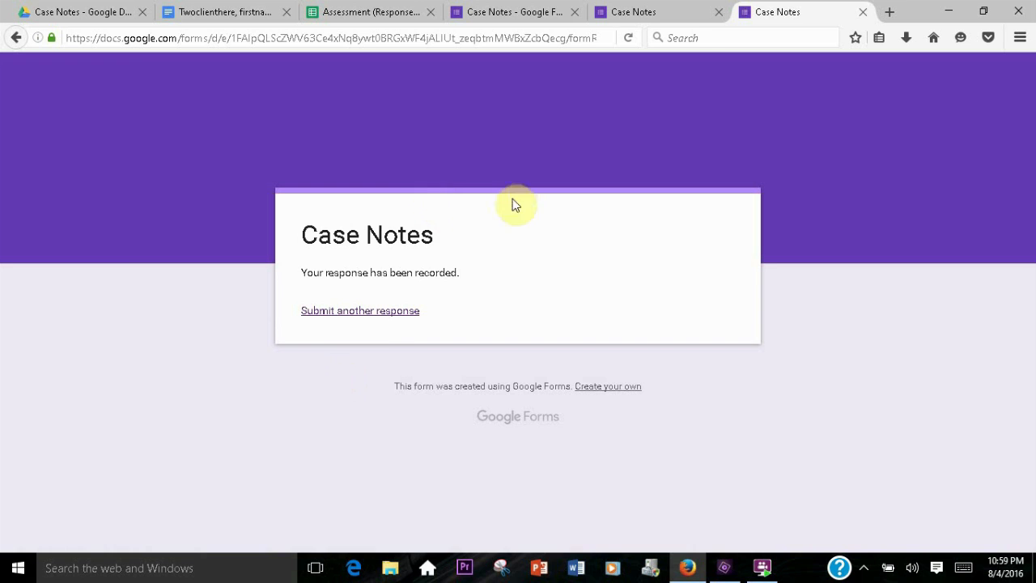
Open the Twoclienthere case plan document and review the newly appended case note entry
{"action": "left_click", "coordinate": [87, 9]}
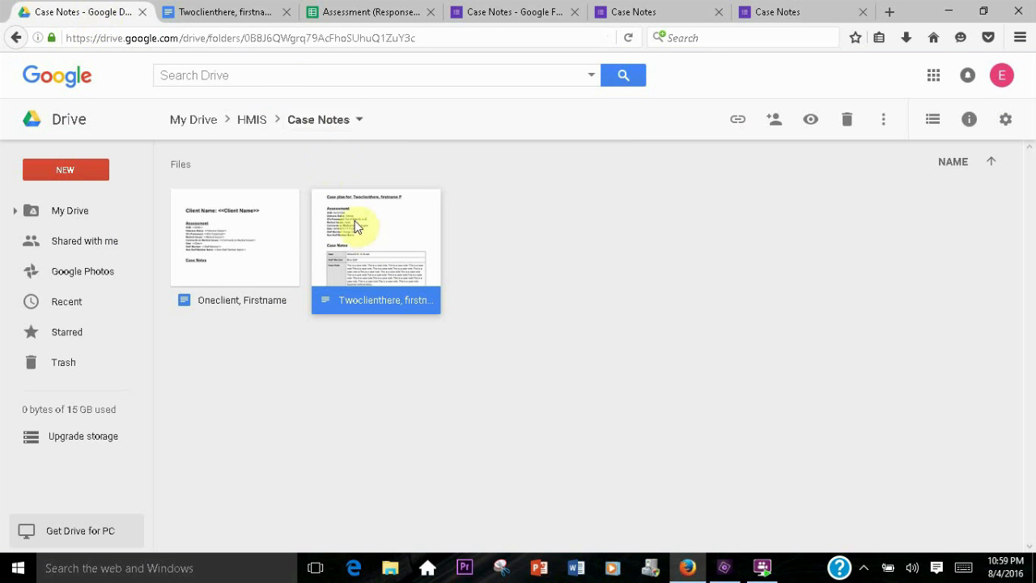
{"action": "left_click", "coordinate": [240, 20]}
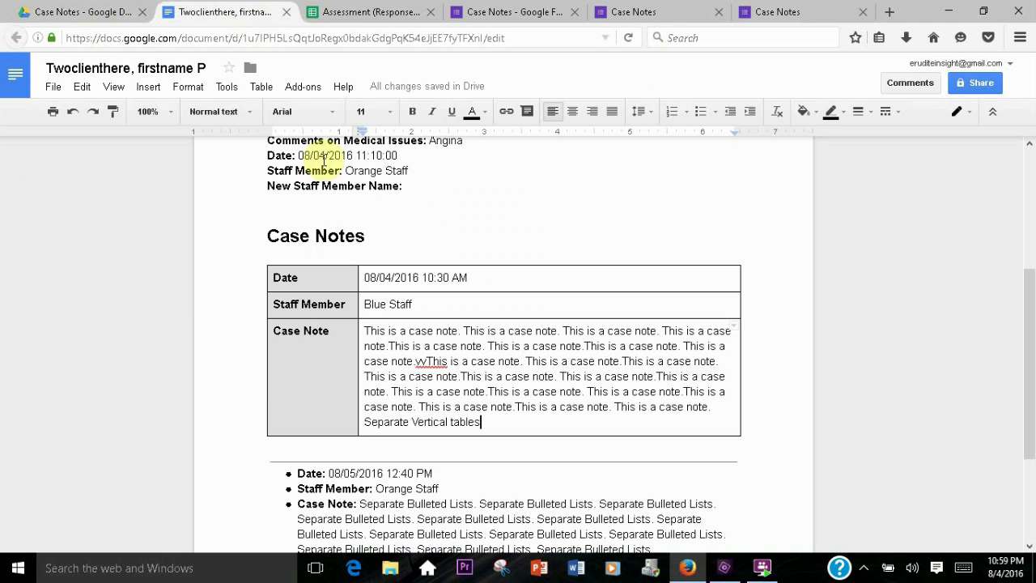
{"action": "scroll", "coordinate": [369, 250], "scroll_direction": "down", "scroll_amount": 2}
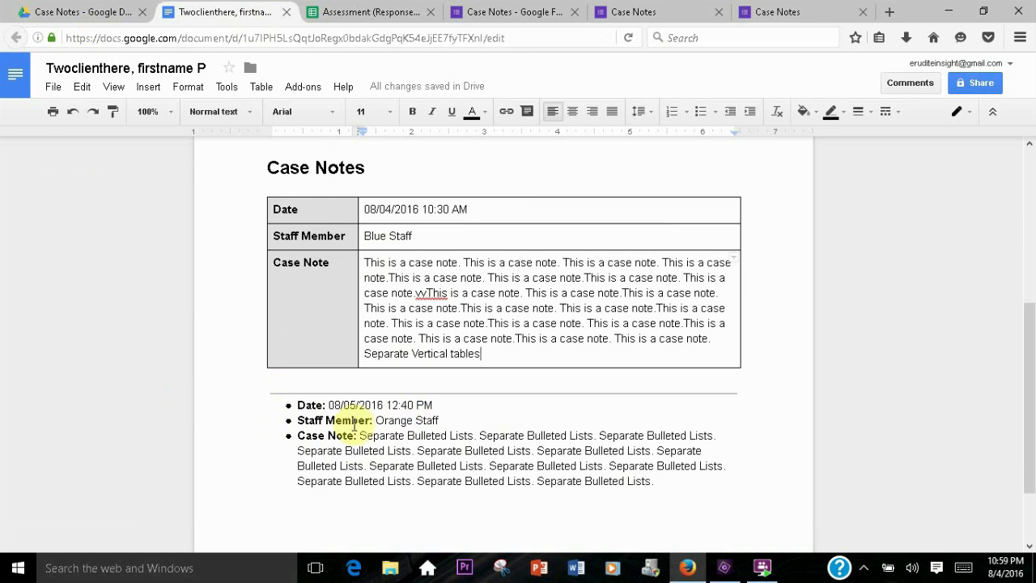
{"action": "scroll", "coordinate": [333, 298], "scroll_direction": "up", "scroll_amount": 3}
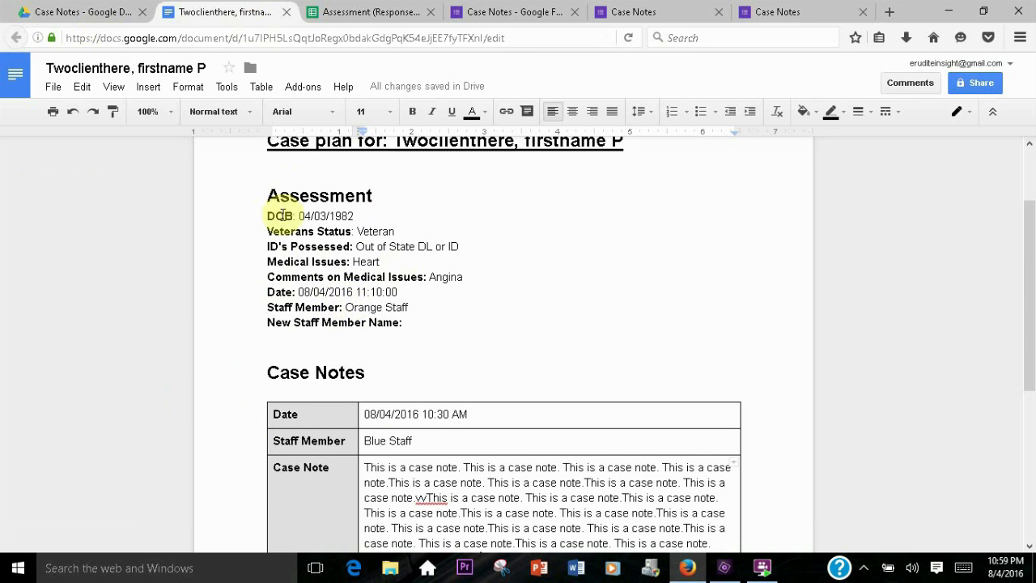
{"action": "scroll", "coordinate": [364, 278], "scroll_direction": "down", "scroll_amount": 4}
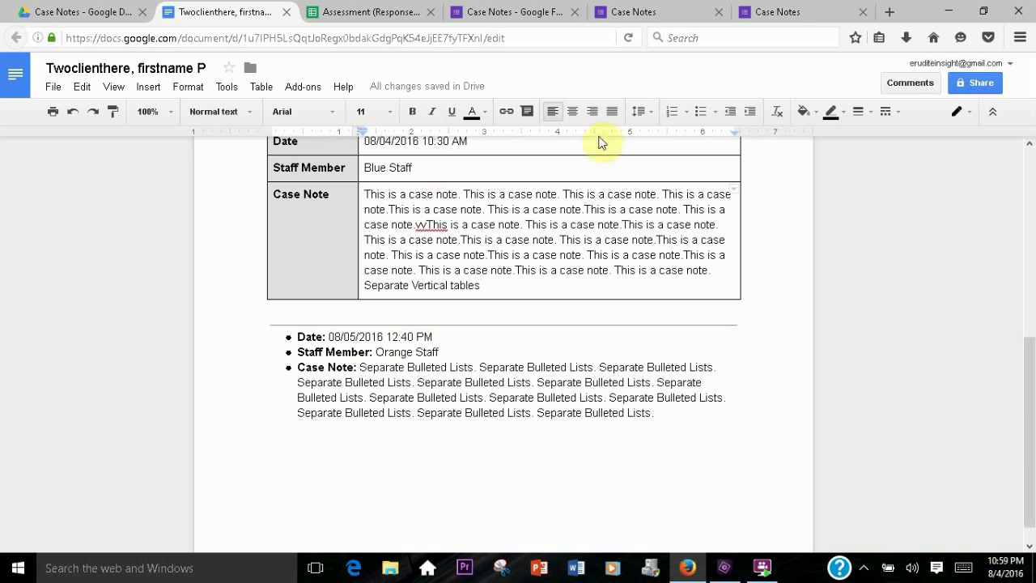
Set docAppender's format for appended responses to Rows in a single horizontal table and save the changes
{"action": "left_click", "coordinate": [527, 15]}
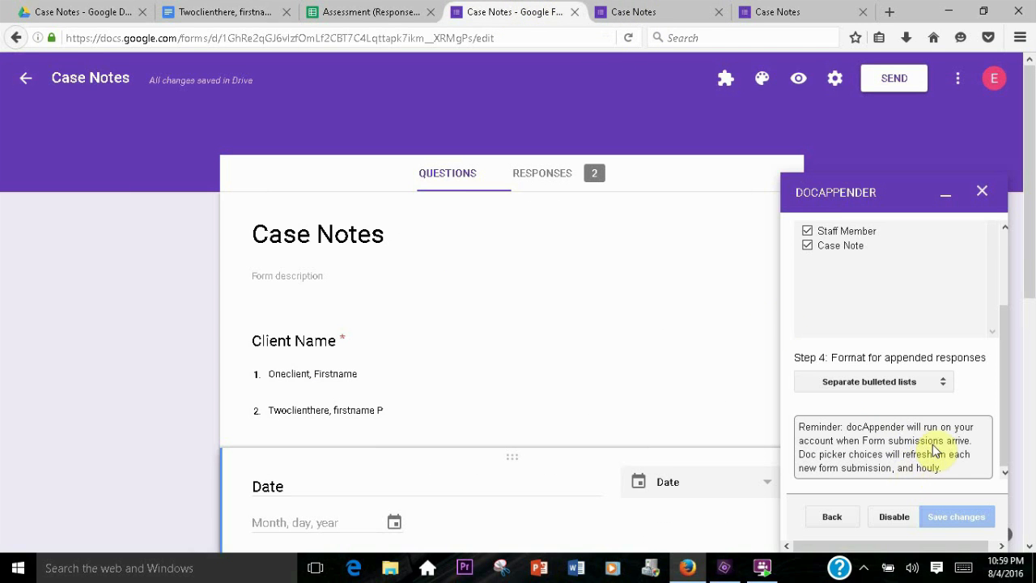
{"action": "left_click", "coordinate": [942, 384]}
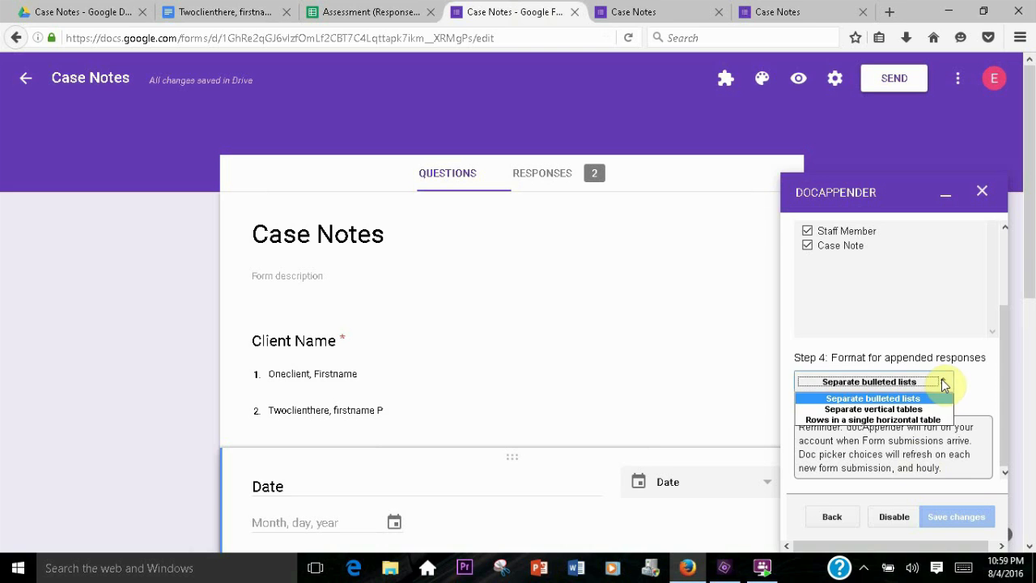
{"action": "left_click", "coordinate": [882, 419]}
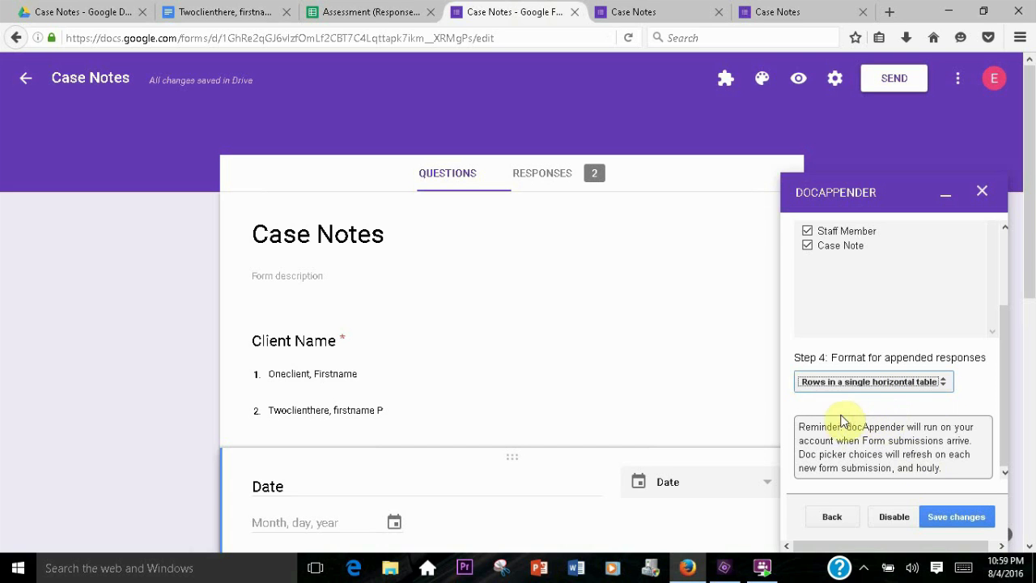
{"action": "left_click", "coordinate": [968, 510]}
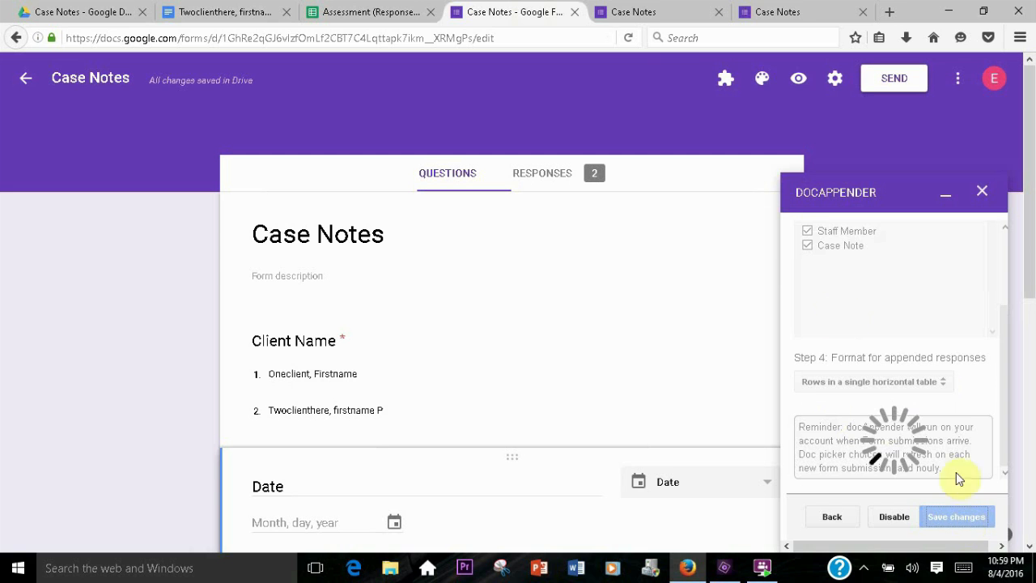
Open a fresh Case Notes form and fill the Case Note with repeated "Rows in a single horizontal table." text
{"action": "left_click", "coordinate": [768, 12]}
{"action": "left_click", "coordinate": [409, 310]}
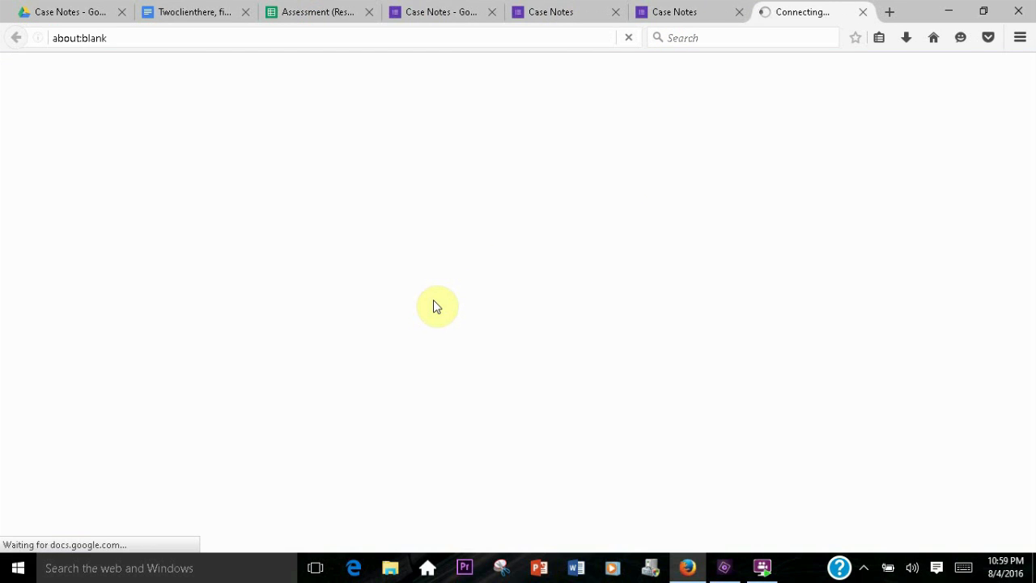
{"action": "scroll", "coordinate": [319, 275], "scroll_direction": "down", "scroll_amount": 5}
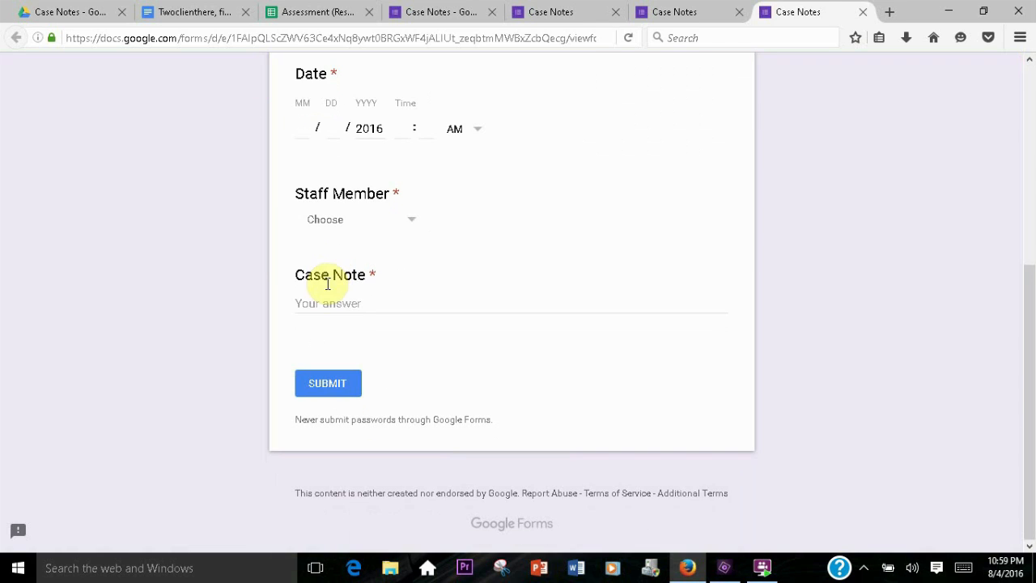
{"action": "left_click", "coordinate": [318, 303]}
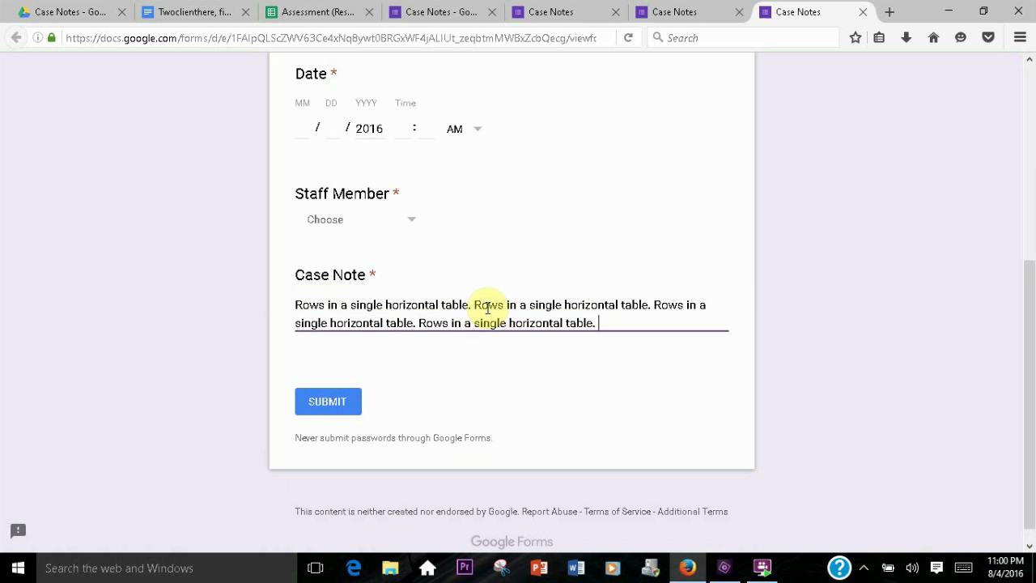
{"action": "key", "text": "ctrl+v"}
{"action": "key", "text": "ctrl+v"}
{"action": "key", "text": "ctrl+v"}
{"action": "key", "text": "ctrl+v"}
{"action": "key", "text": "ctrl+v"}
{"action": "key", "text": "ctrl+v"}
{"action": "key", "text": "ctrl+v"}
{"action": "key", "text": "ctrl+v"}
{"action": "key", "text": "ctrl+v"}
{"action": "key", "text": "ctrl+v"}
{"action": "key", "text": "ctrl+v"}
{"action": "key", "text": "ctrl+v"}
{"action": "key", "text": "ctrl+v"}
{"action": "key", "text": "ctrl+v"}
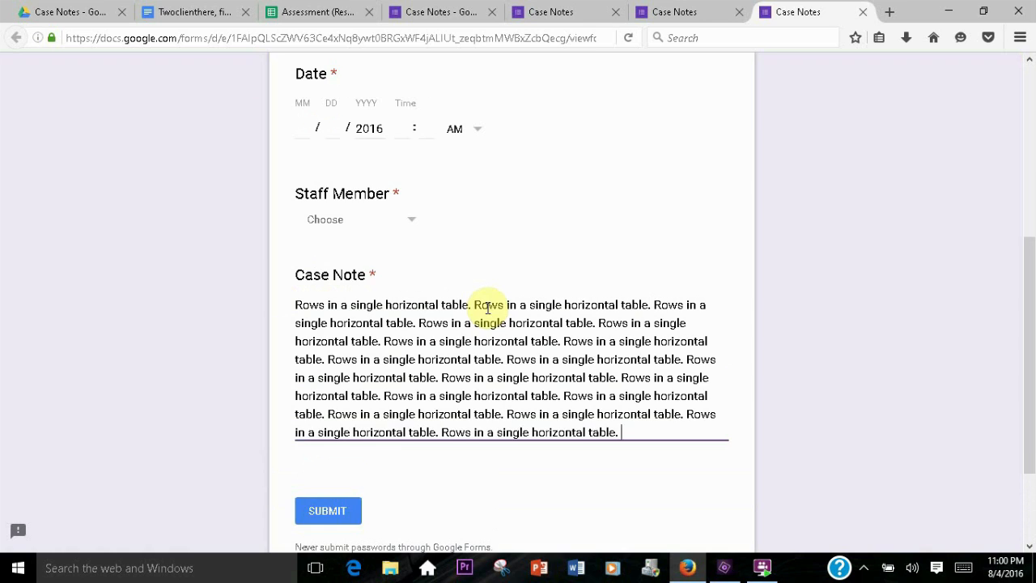
Choose client Twoclienthere, firstname P, date 08/07/2016 3:30 PM and staff Brown Staff, then submit the response
{"action": "scroll", "coordinate": [421, 327], "scroll_direction": "up", "scroll_amount": 4}
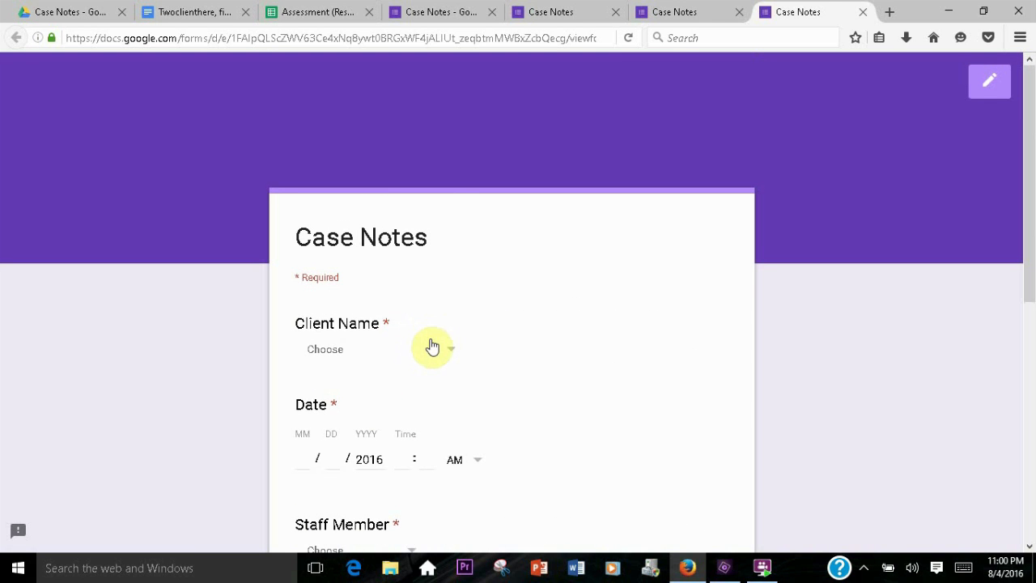
{"action": "left_click", "coordinate": [441, 348]}
{"action": "left_click", "coordinate": [378, 435]}
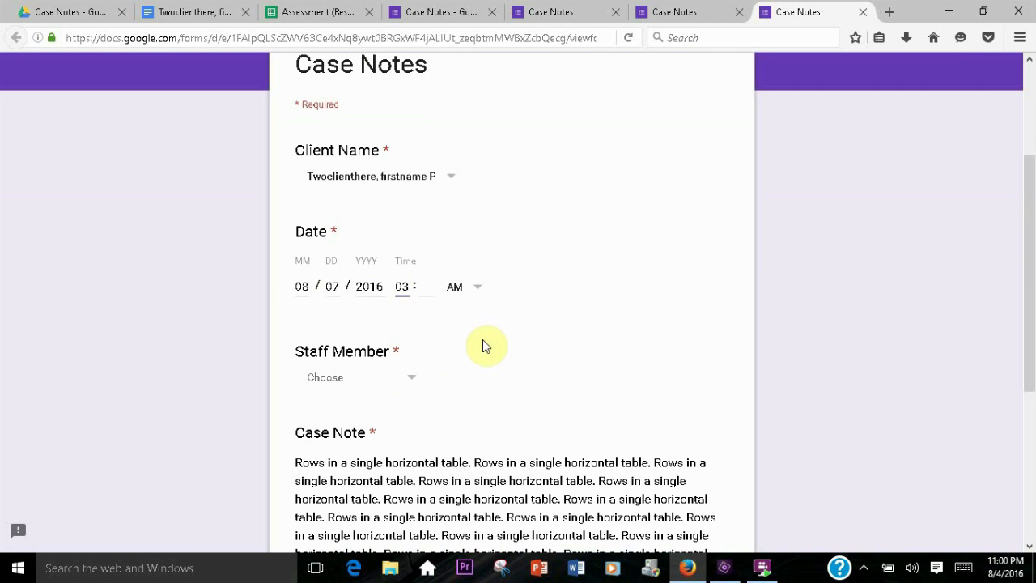
{"action": "key", "text": "Tab"}
{"action": "type", "text": "30"}
{"action": "key", "text": "Tab"}
{"action": "key", "text": "p"}
{"action": "left_click", "coordinate": [369, 377]}
{"action": "left_click", "coordinate": [366, 545]}
{"action": "scroll", "coordinate": [404, 397], "scroll_direction": "down", "scroll_amount": 3}
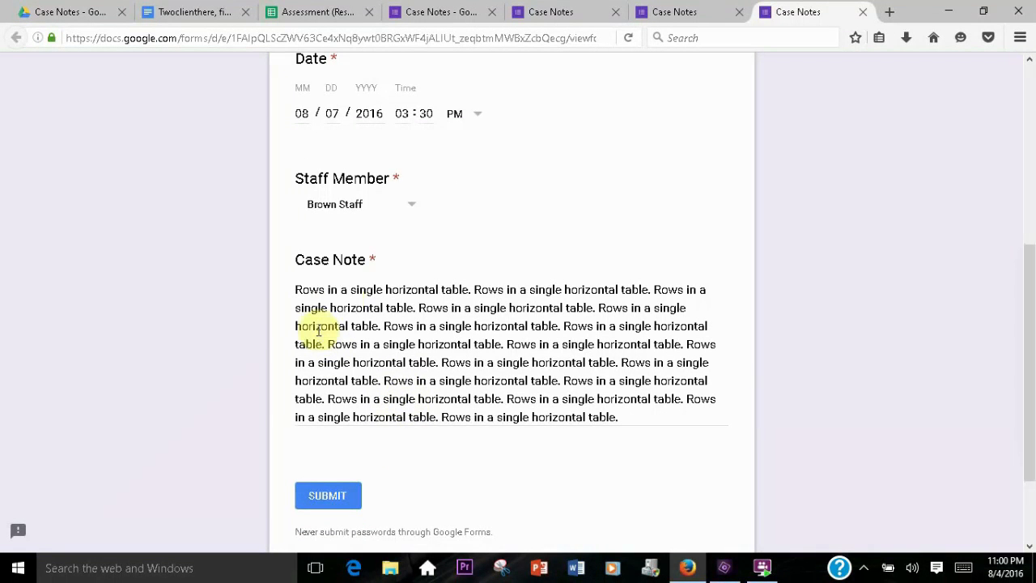
{"action": "left_click_drag", "start_coordinate": [484, 361], "coordinate": [406, 398]}
{"action": "left_click", "coordinate": [465, 462]}
{"action": "left_click", "coordinate": [348, 497]}
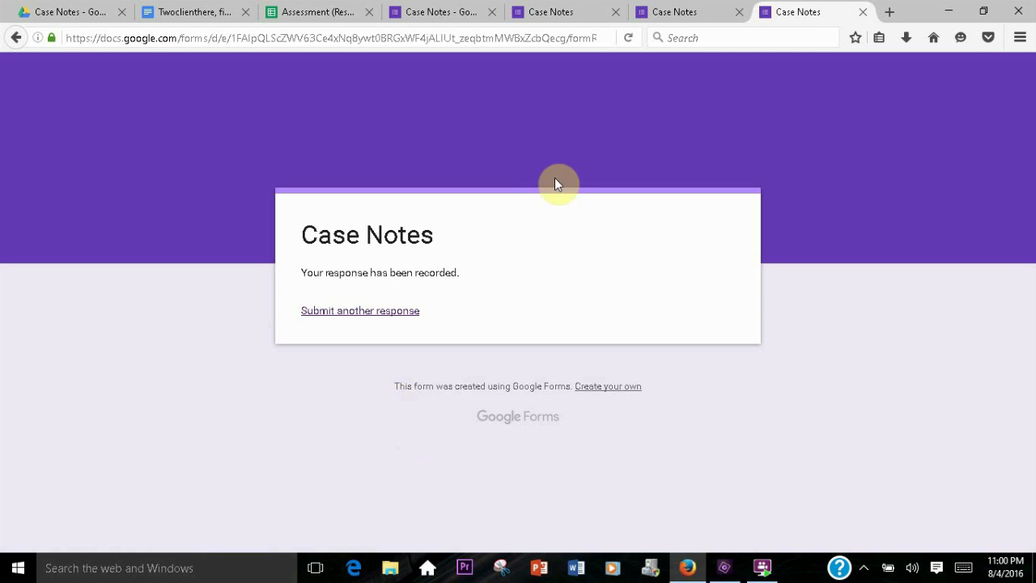
Review the case plan document's appended case note entries in their different formats
{"action": "left_click", "coordinate": [185, 17]}
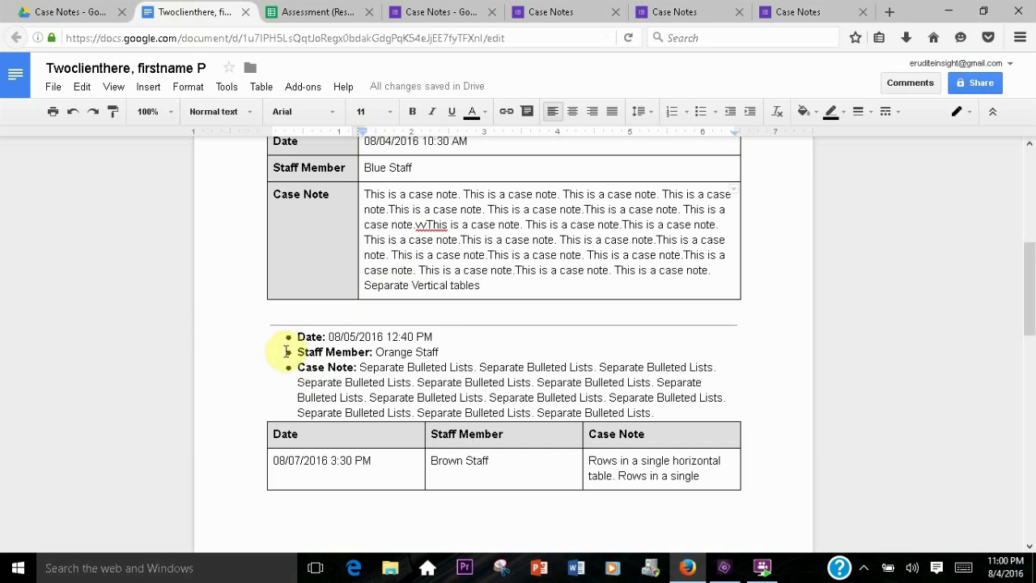
{"action": "scroll", "coordinate": [371, 310], "scroll_direction": "down", "scroll_amount": 5}
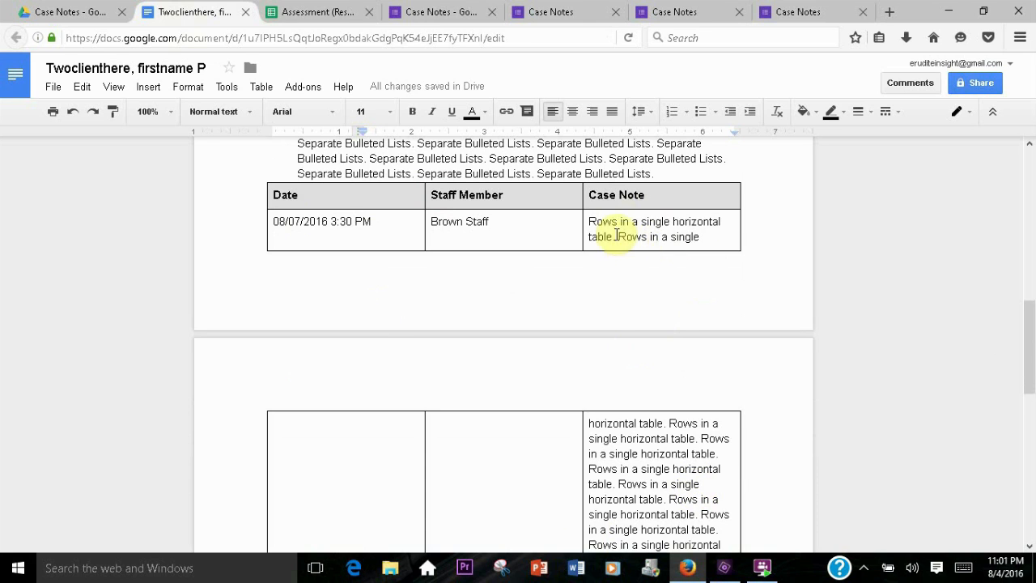
{"action": "scroll", "coordinate": [482, 450], "scroll_direction": "down", "scroll_amount": 3}
{"action": "scroll", "coordinate": [482, 450], "scroll_direction": "down", "scroll_amount": 3}
{"action": "scroll", "coordinate": [483, 451], "scroll_direction": "up", "scroll_amount": 7}
{"action": "scroll", "coordinate": [484, 451], "scroll_direction": "up", "scroll_amount": 4}
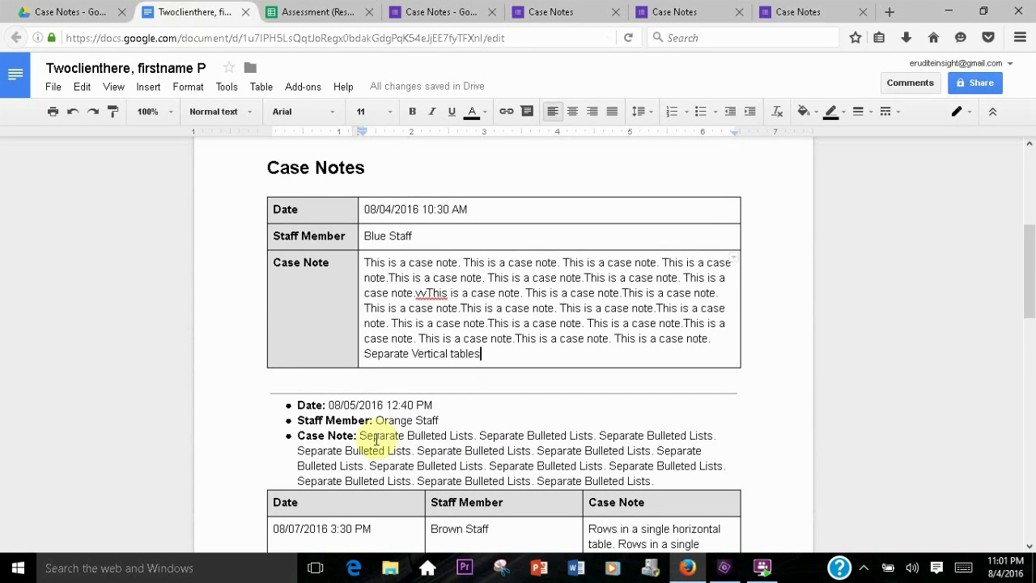
{"action": "left_click", "coordinate": [529, 363]}
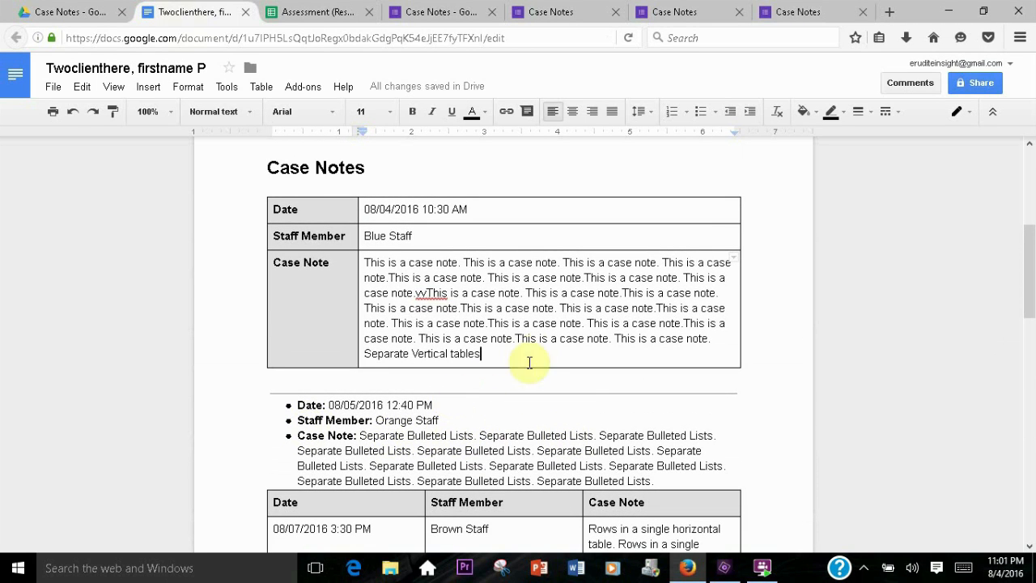
{"action": "left_click_drag", "start_coordinate": [366, 354], "coordinate": [488, 350]}
{"action": "left_click", "coordinate": [488, 353]}
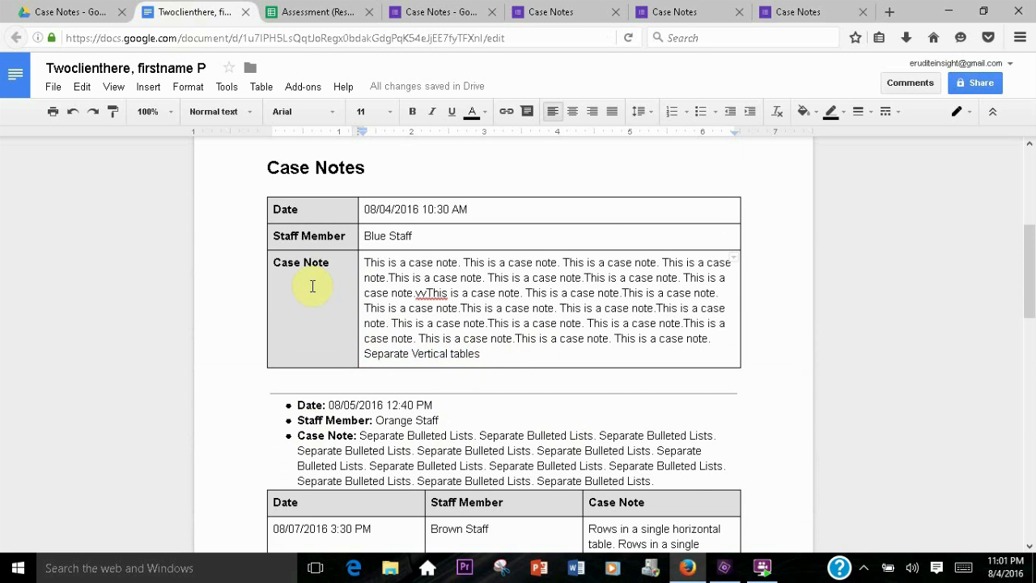
{"action": "scroll", "coordinate": [312, 286], "scroll_direction": "up", "scroll_amount": 2}
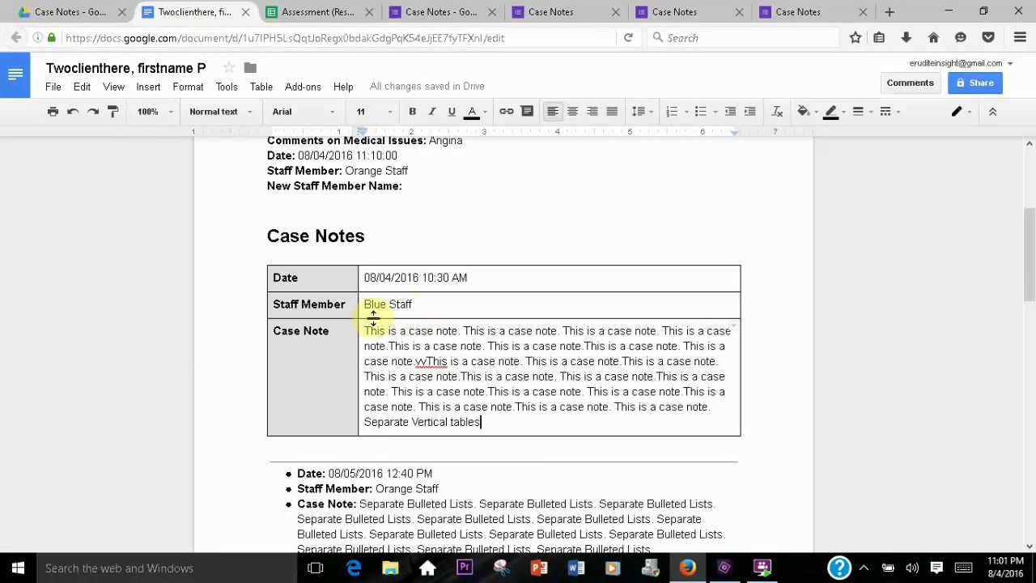
{"action": "scroll", "coordinate": [450, 322], "scroll_direction": "down", "scroll_amount": 3}
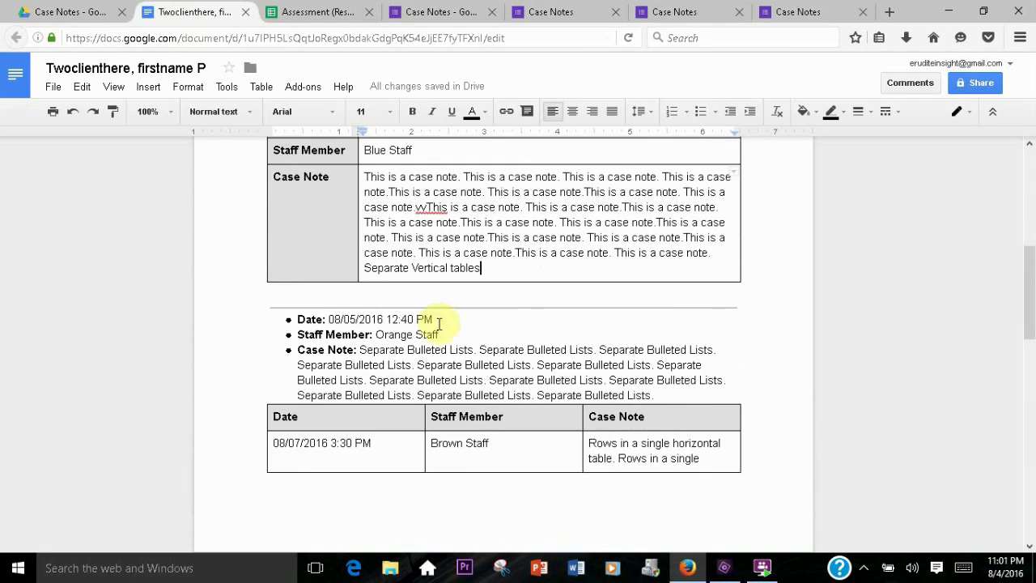
{"action": "scroll", "coordinate": [432, 335], "scroll_direction": "up", "scroll_amount": 5}
{"action": "scroll", "coordinate": [416, 330], "scroll_direction": "up", "scroll_amount": 4}
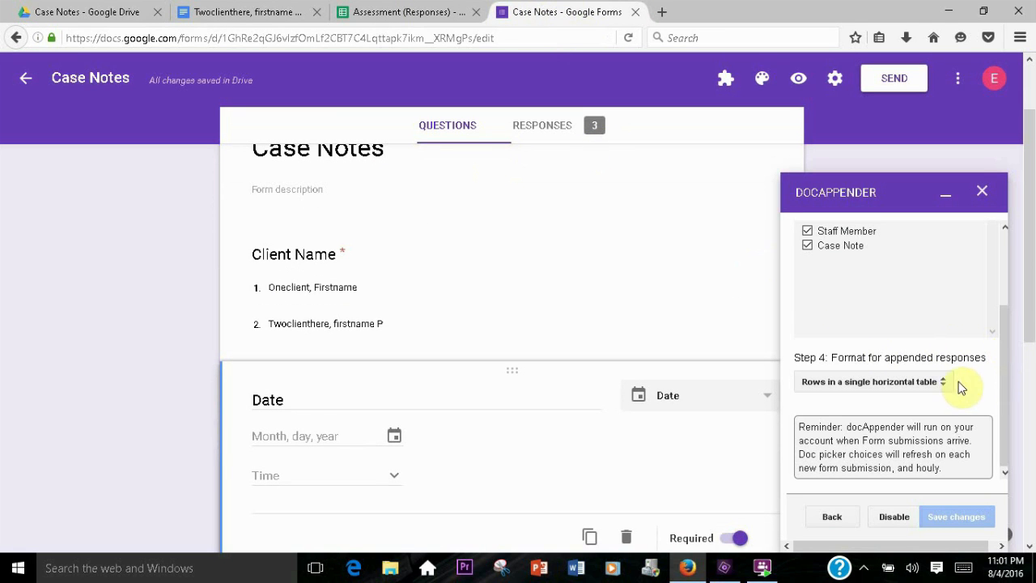
Set docAppender's format for appended responses back to Separate vertical tables and save the changes
{"action": "left_click", "coordinate": [876, 383]}
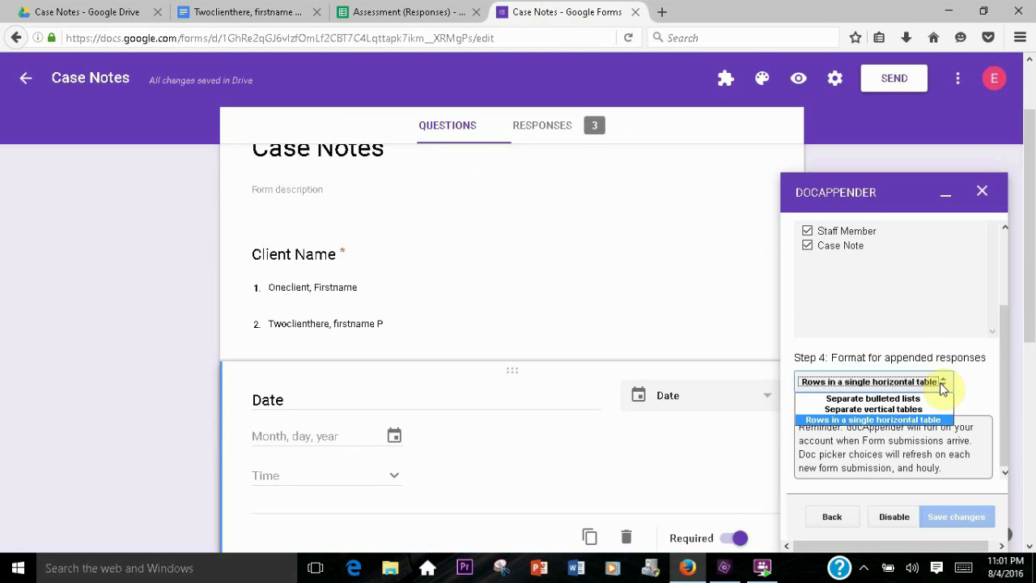
{"action": "left_click", "coordinate": [881, 409]}
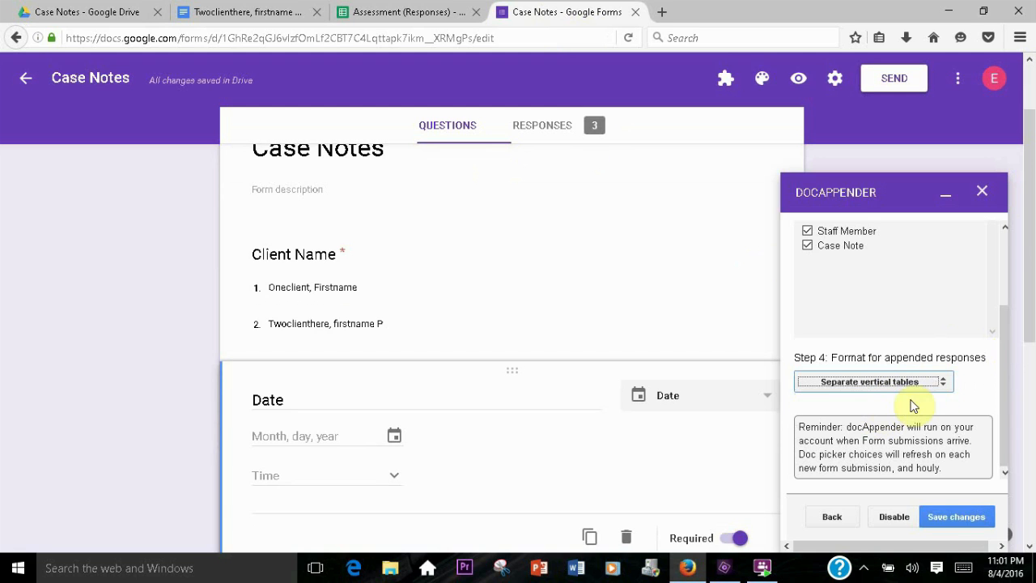
{"action": "left_click", "coordinate": [957, 515]}
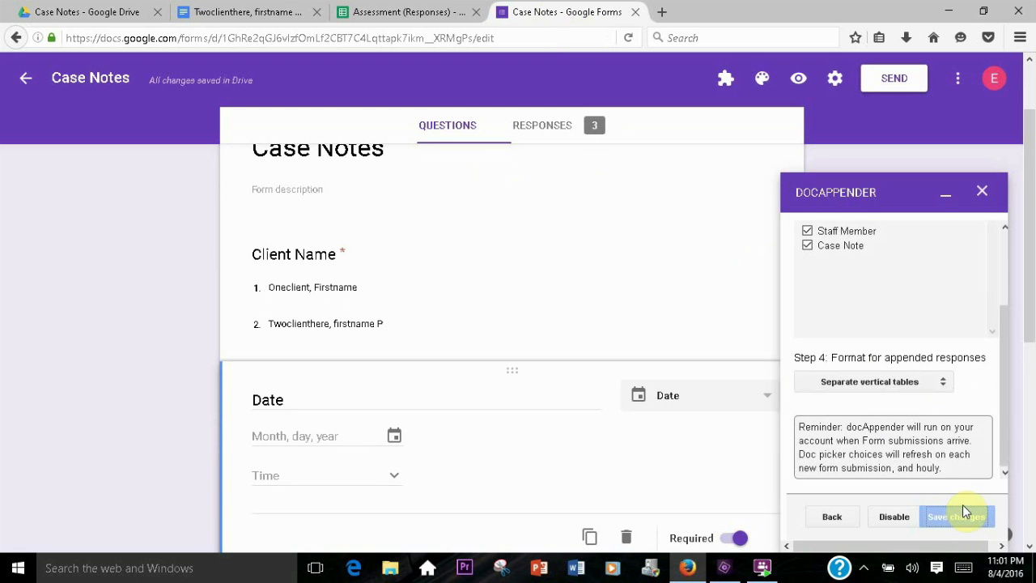